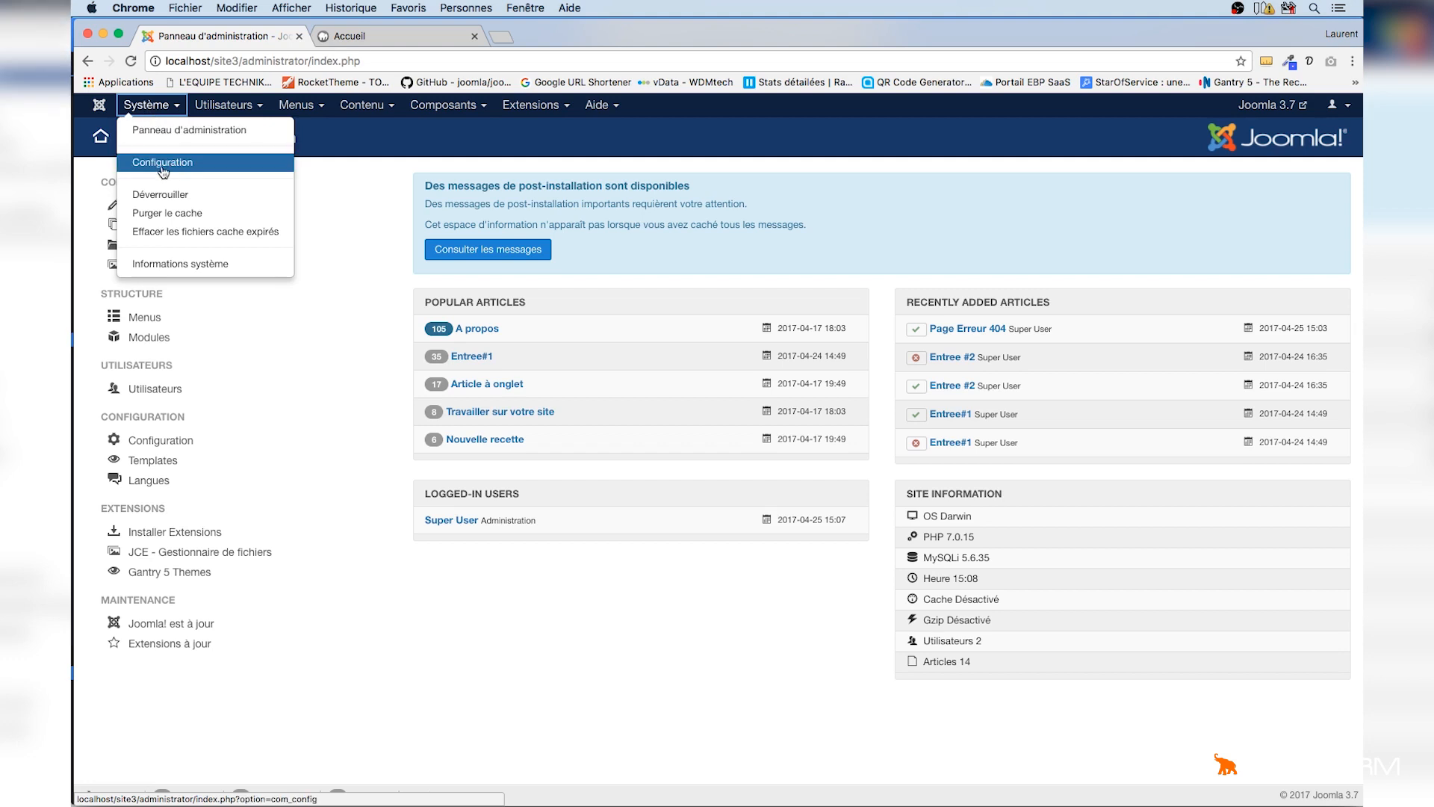
Set the site to offline in the global configuration and save and close
click(173, 163)
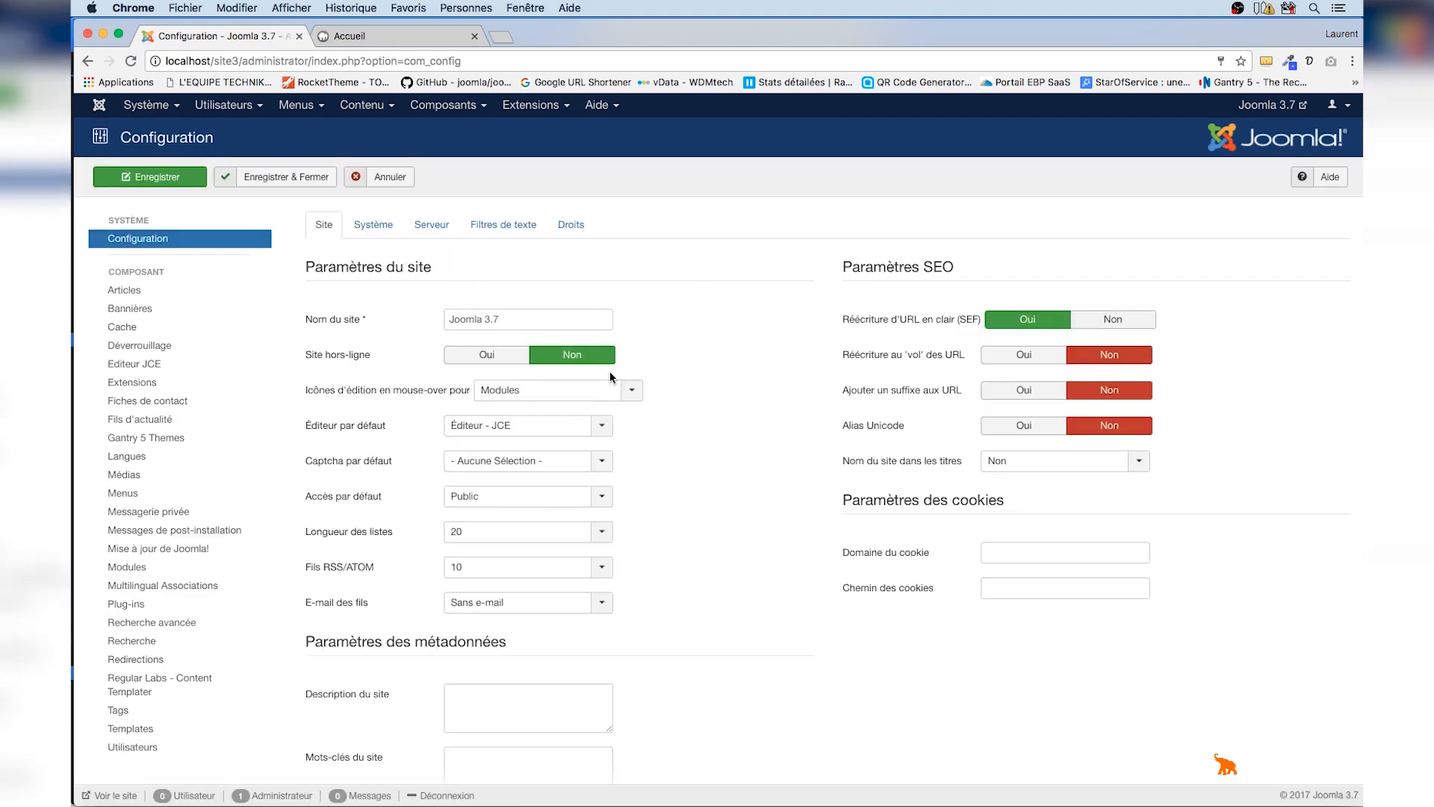
click(487, 356)
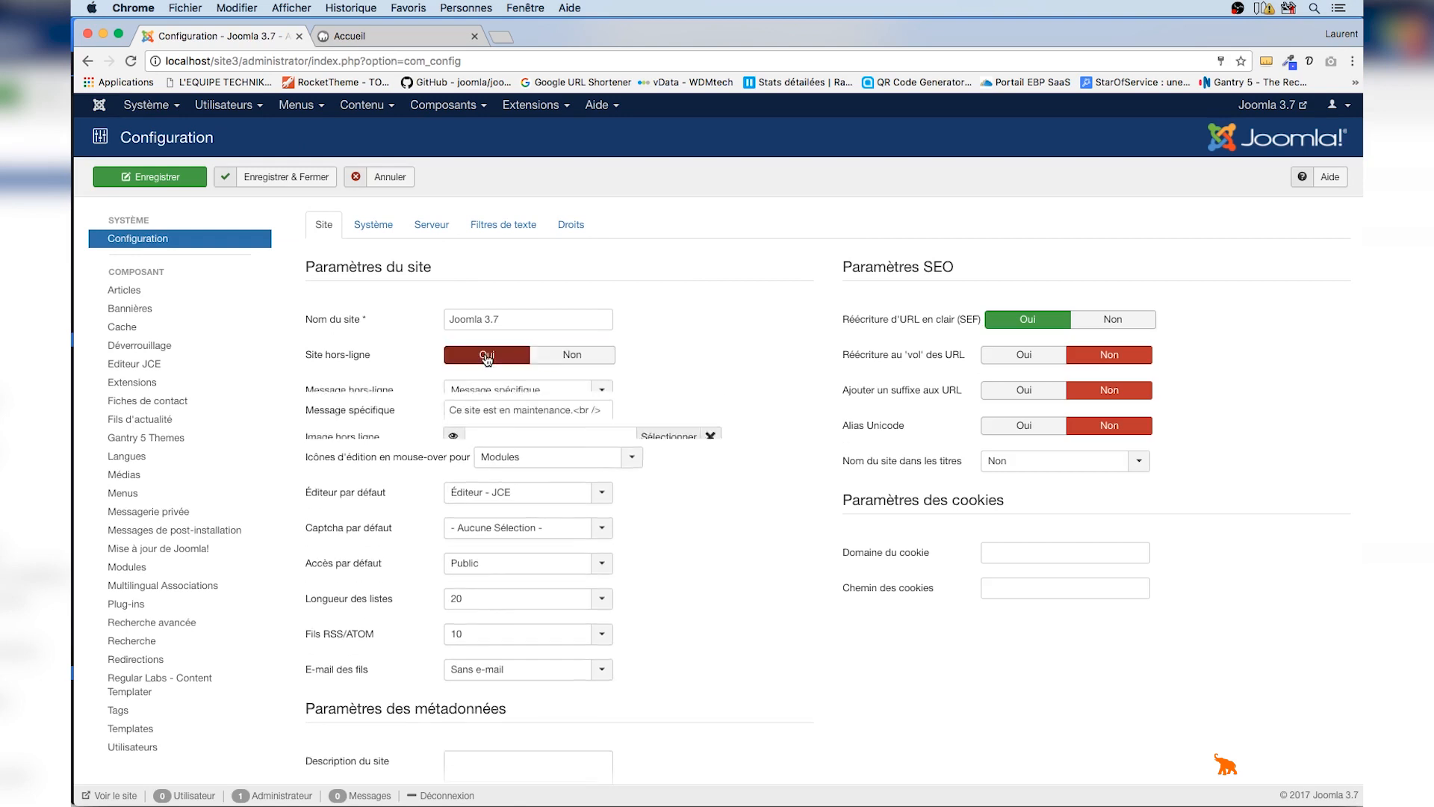
click(299, 183)
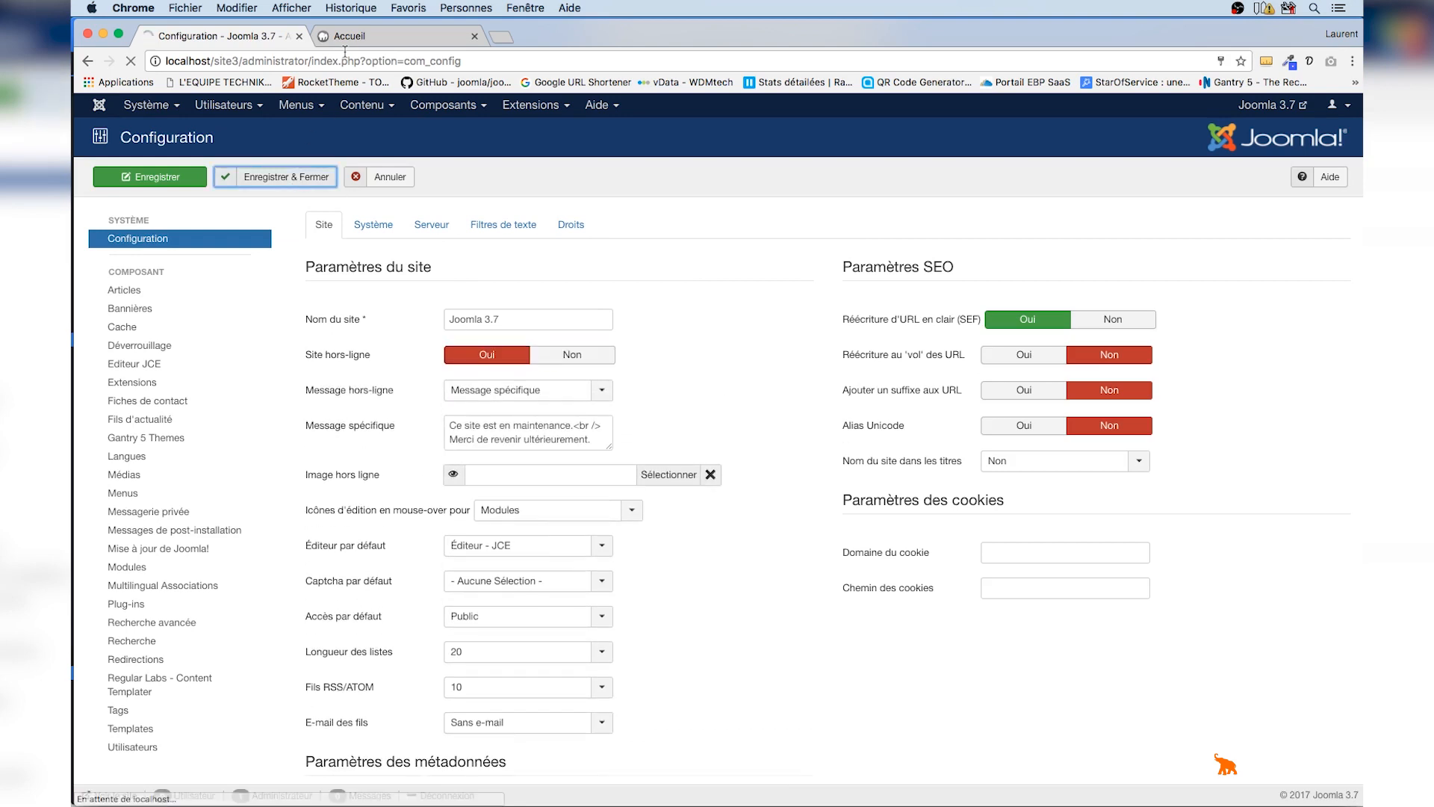
Reload the front-end page and scroll through the offline maintenance page
click(360, 45)
key(super+r)
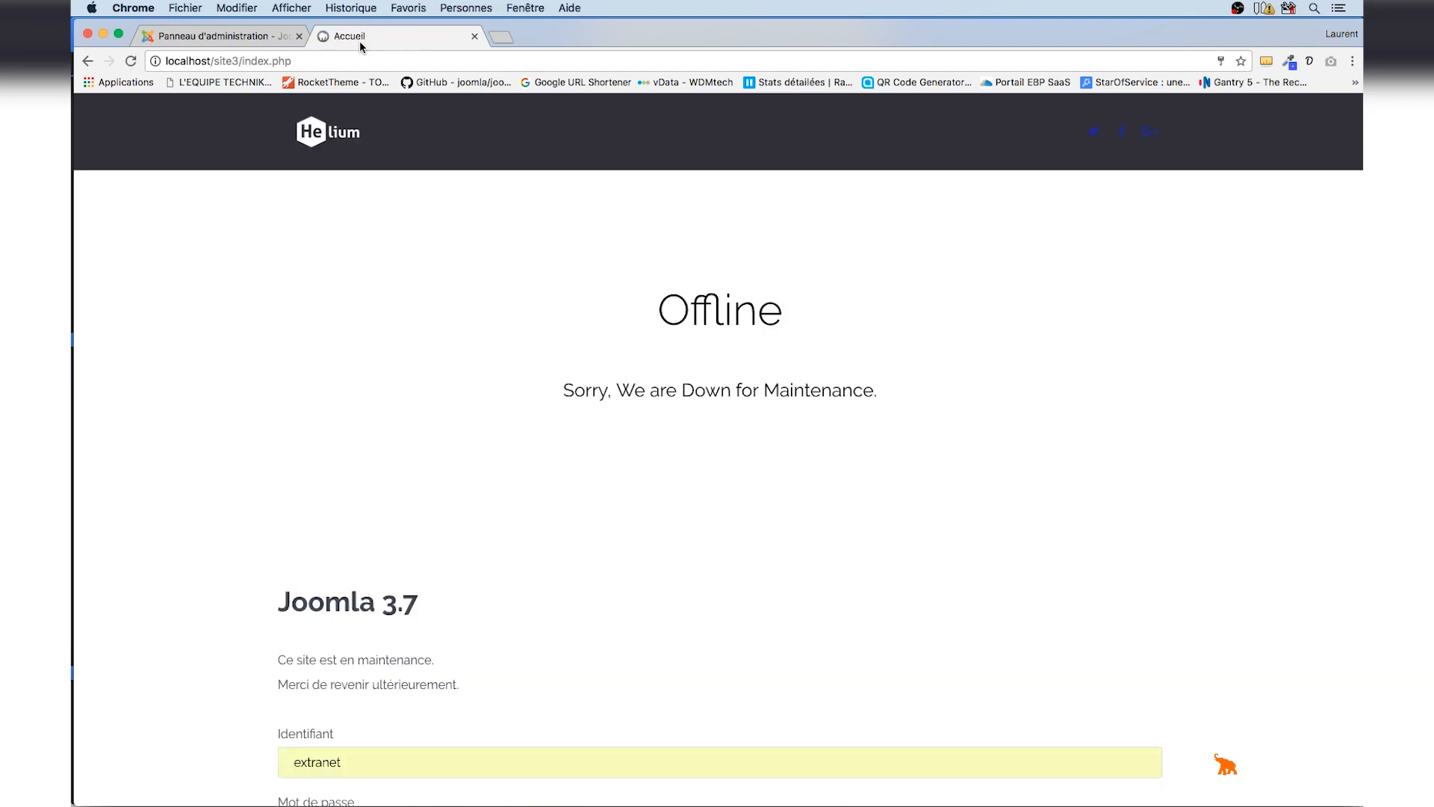
scroll(710, 420, down, 5)
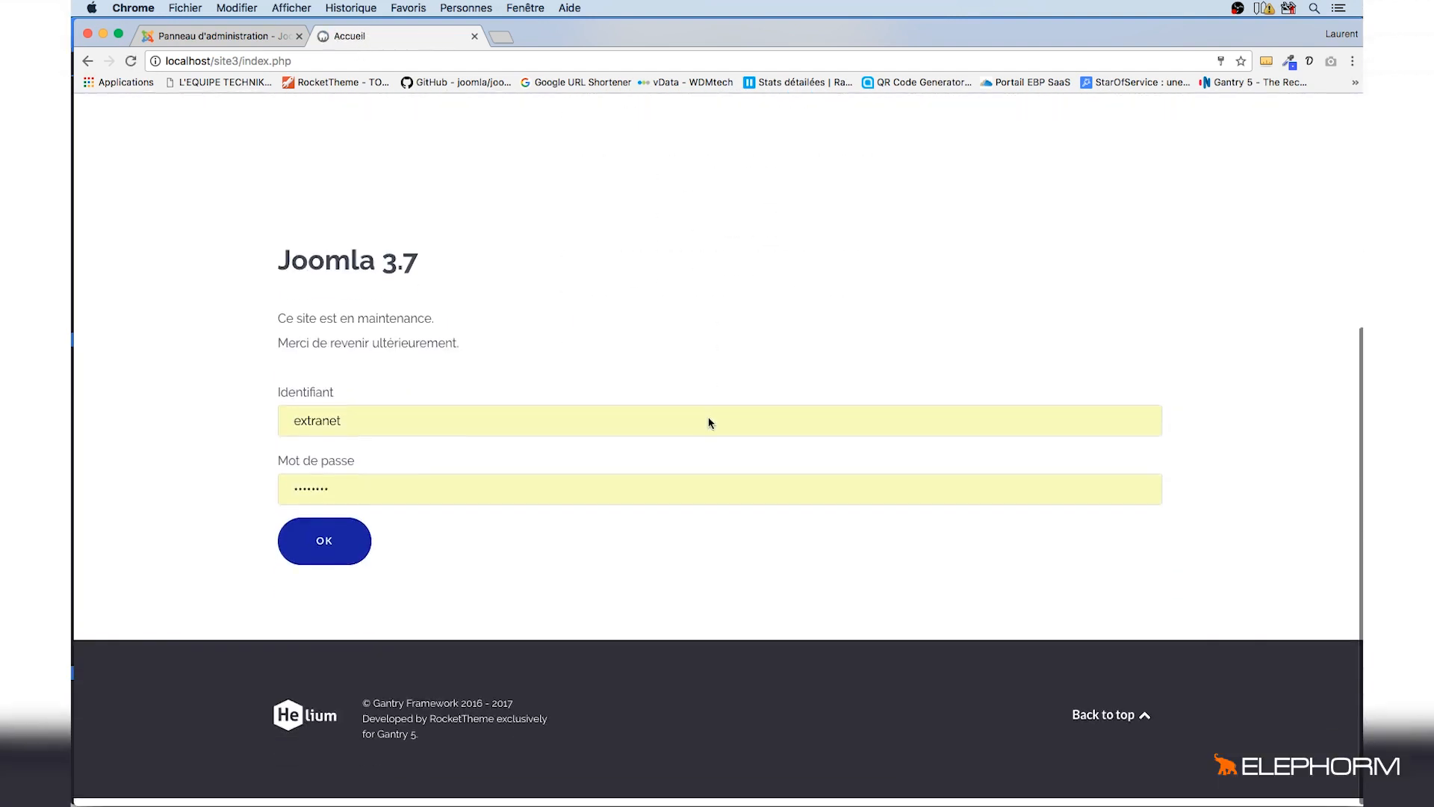
scroll(710, 422, up, 5)
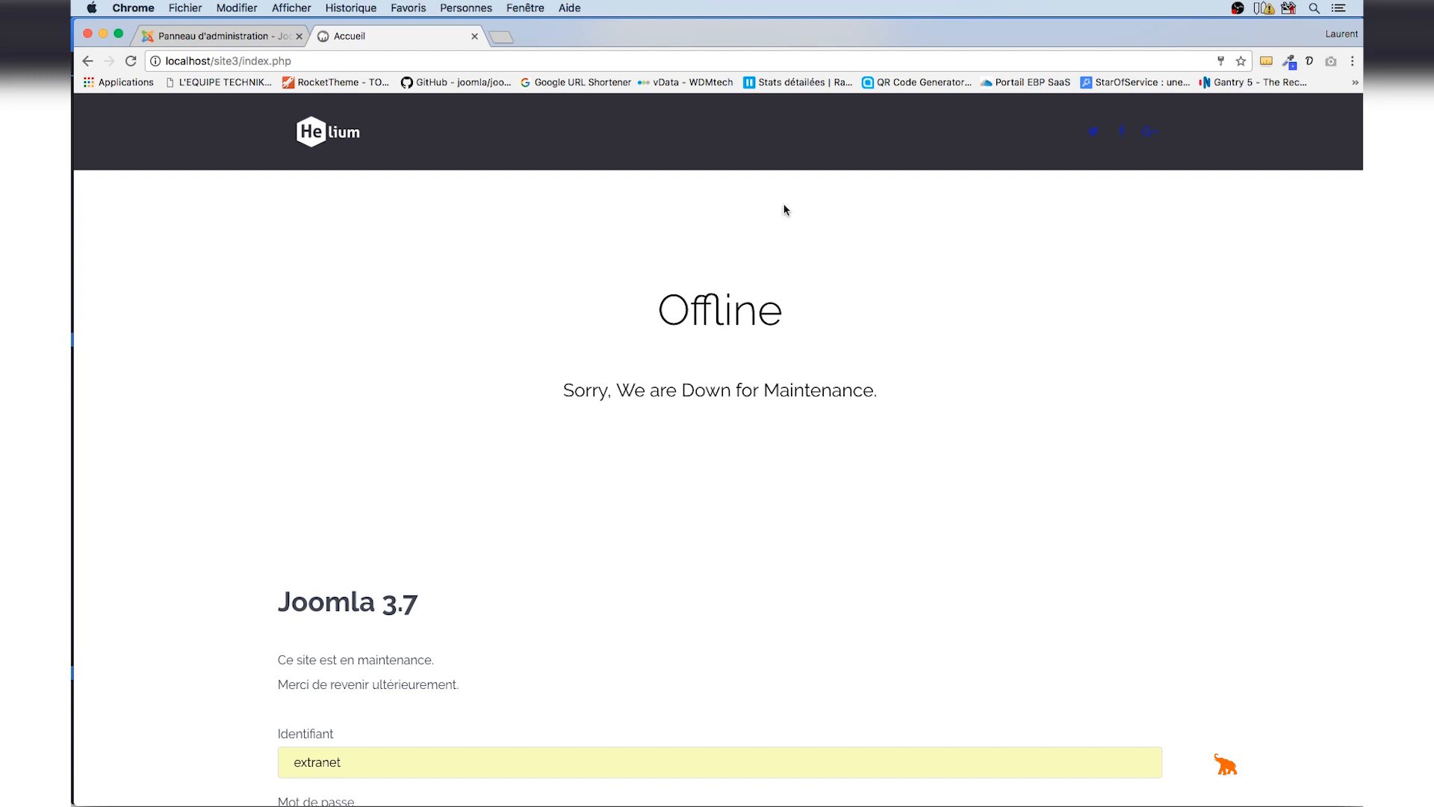
Open the layout of the Offline system outline in the Helium Gantry template
click(262, 36)
click(530, 105)
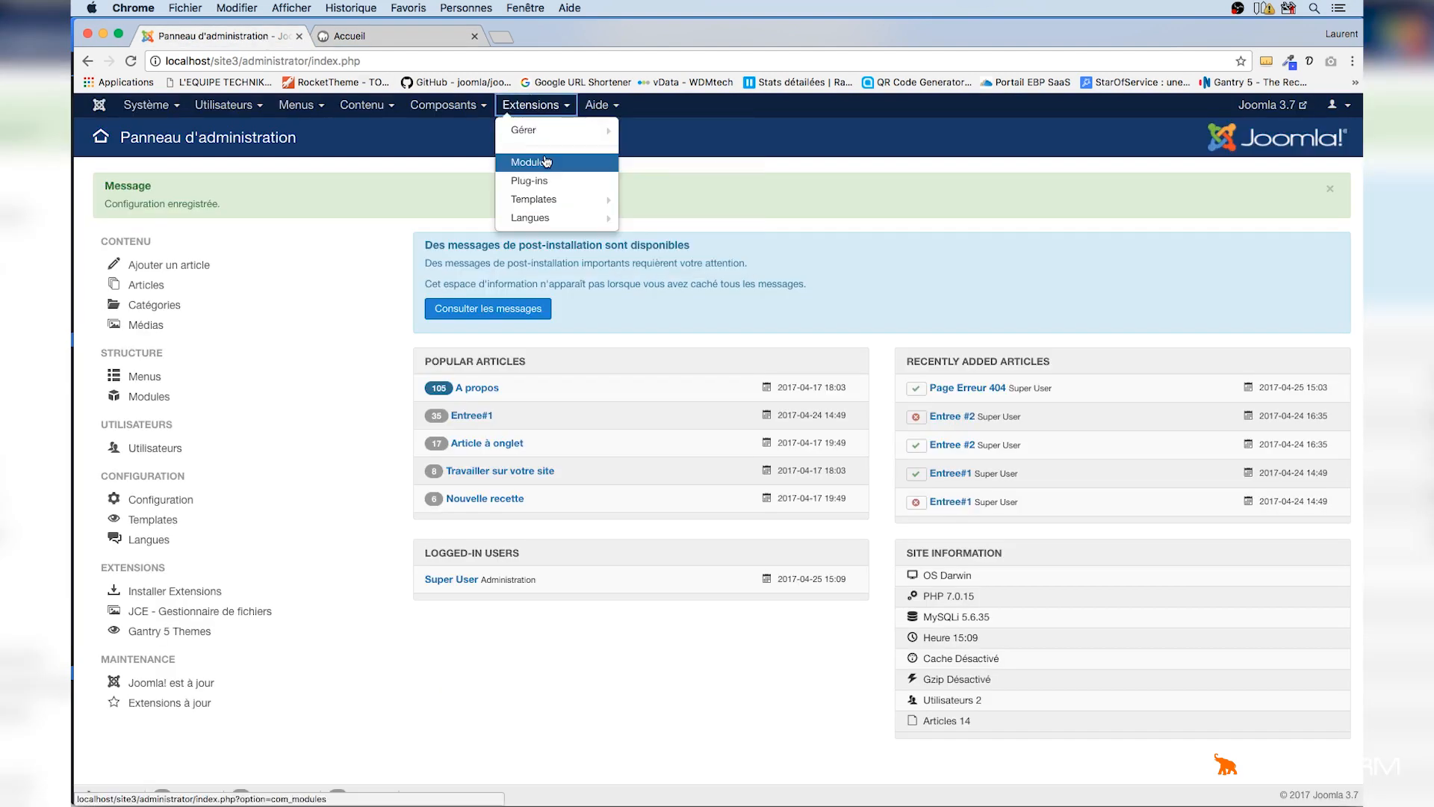
click(541, 199)
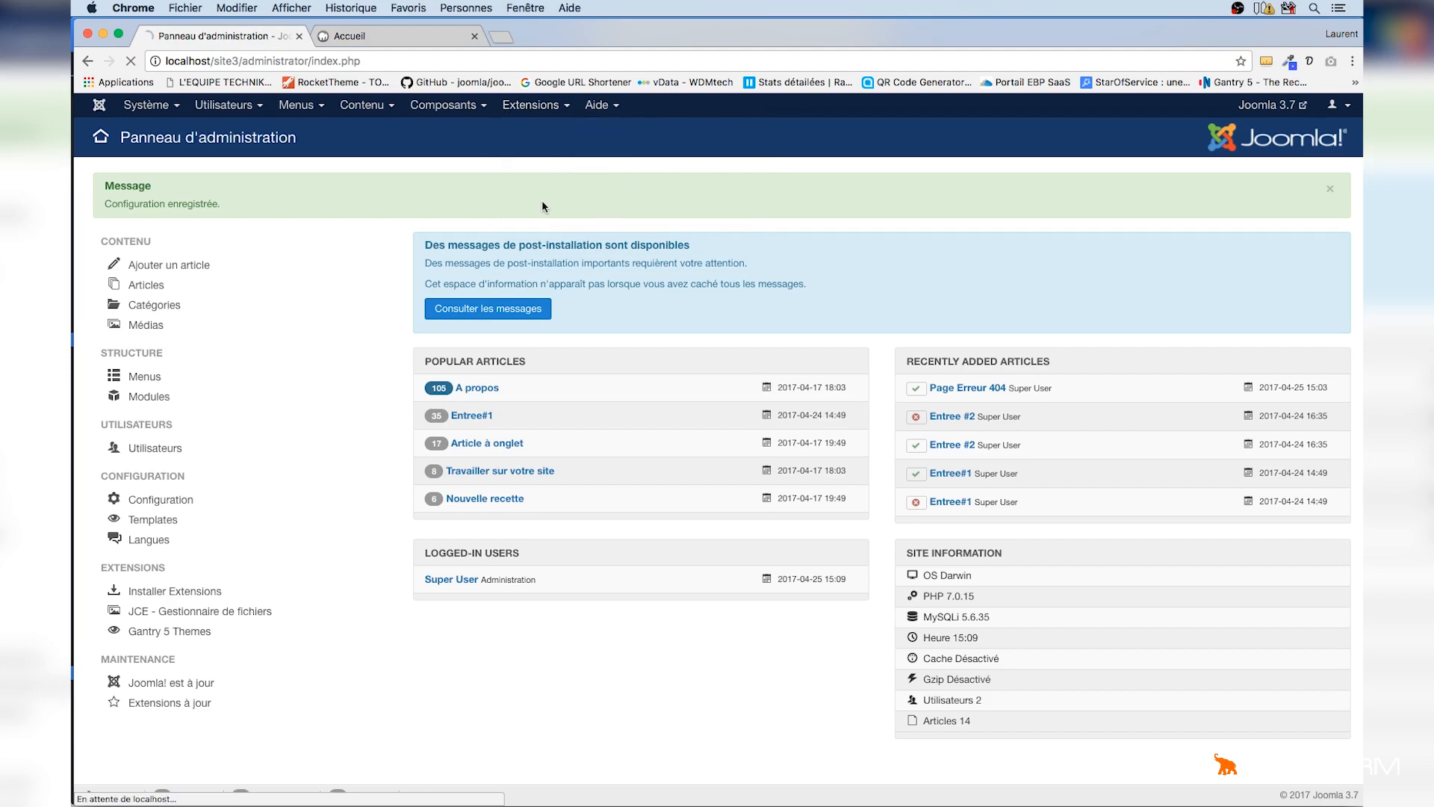
click(420, 333)
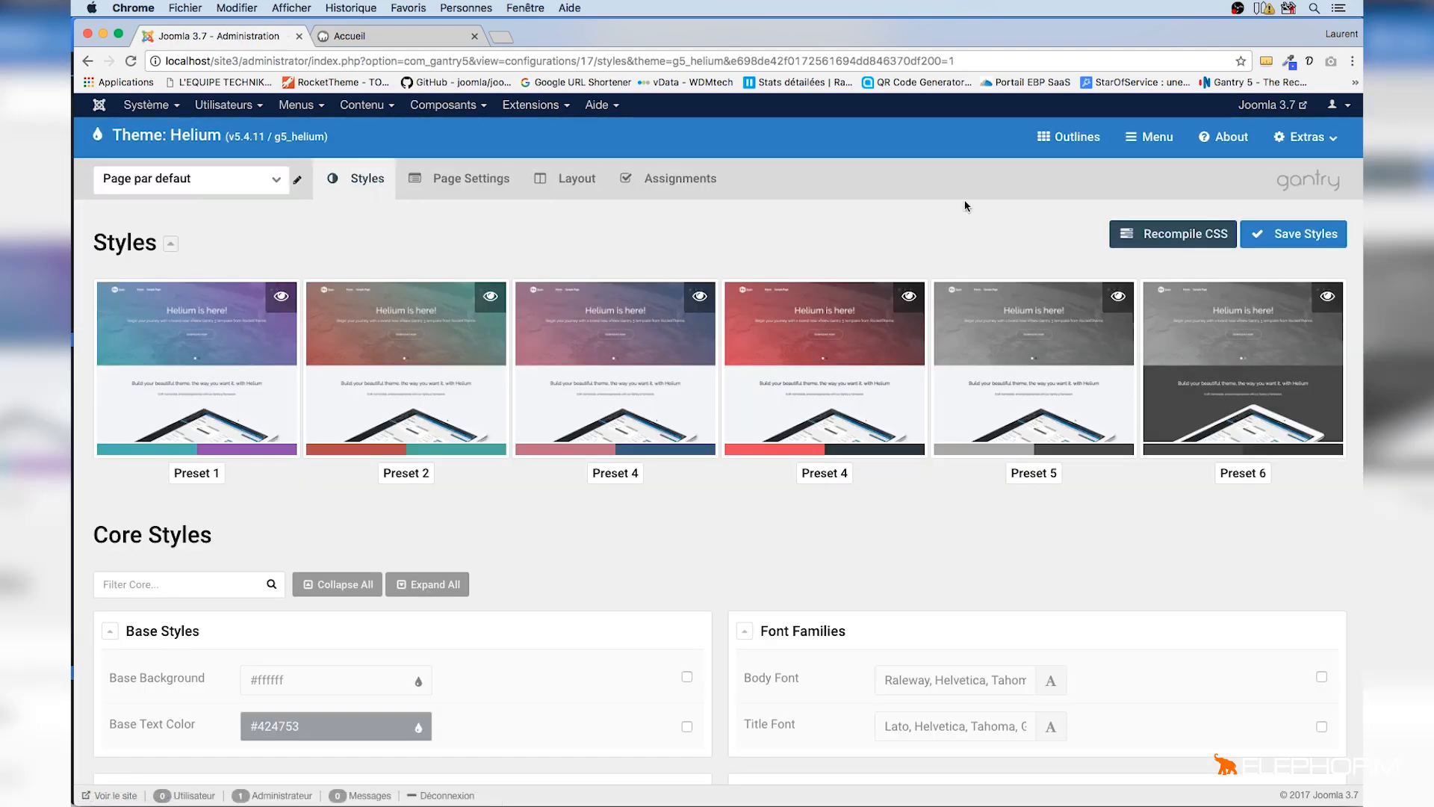
click(1066, 149)
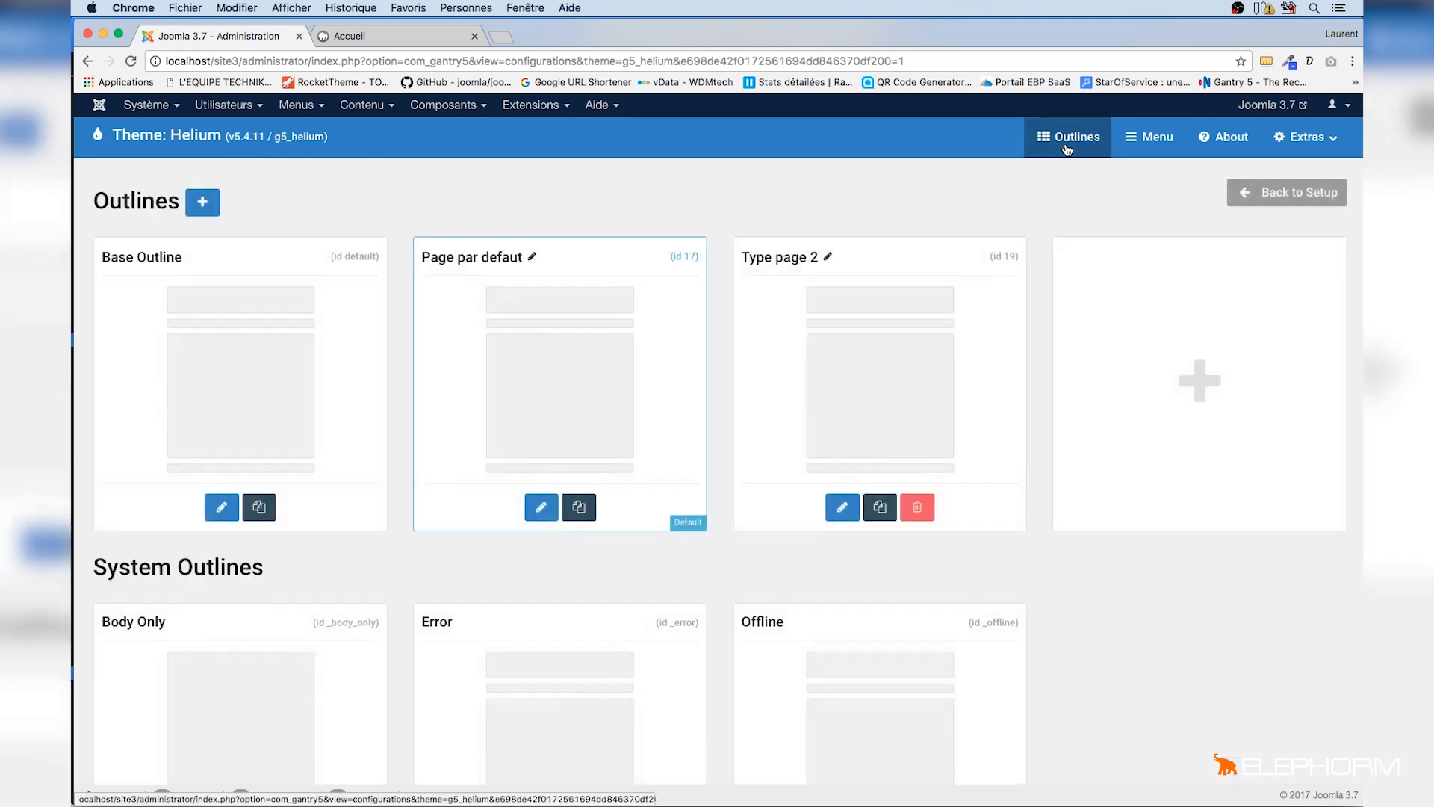
scroll(921, 419, down, 3)
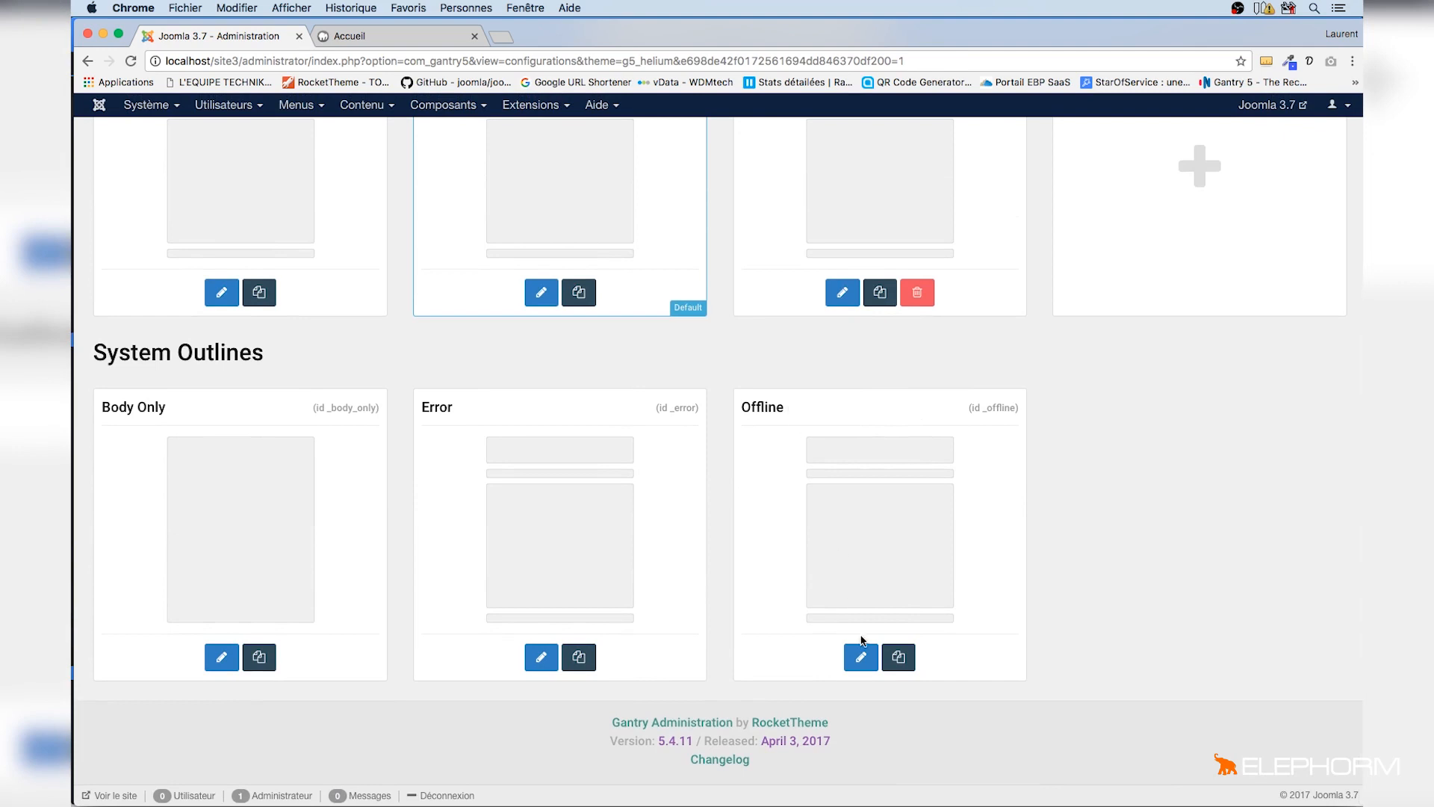
click(861, 657)
scroll(692, 357, up, 3)
click(573, 180)
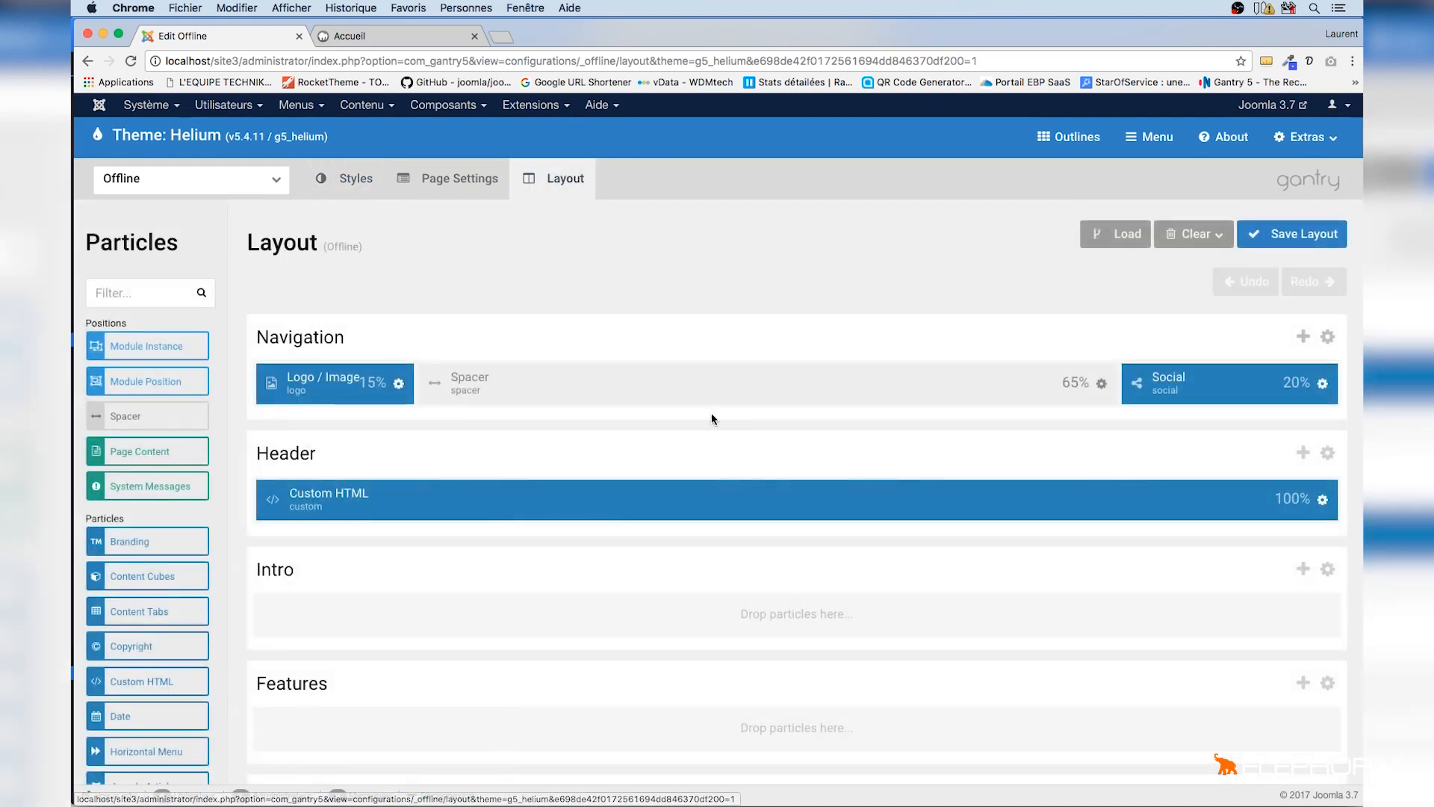
Move the Logo / Image particle into the Header row and resize it to 20% beside Custom HTML
click(393, 42)
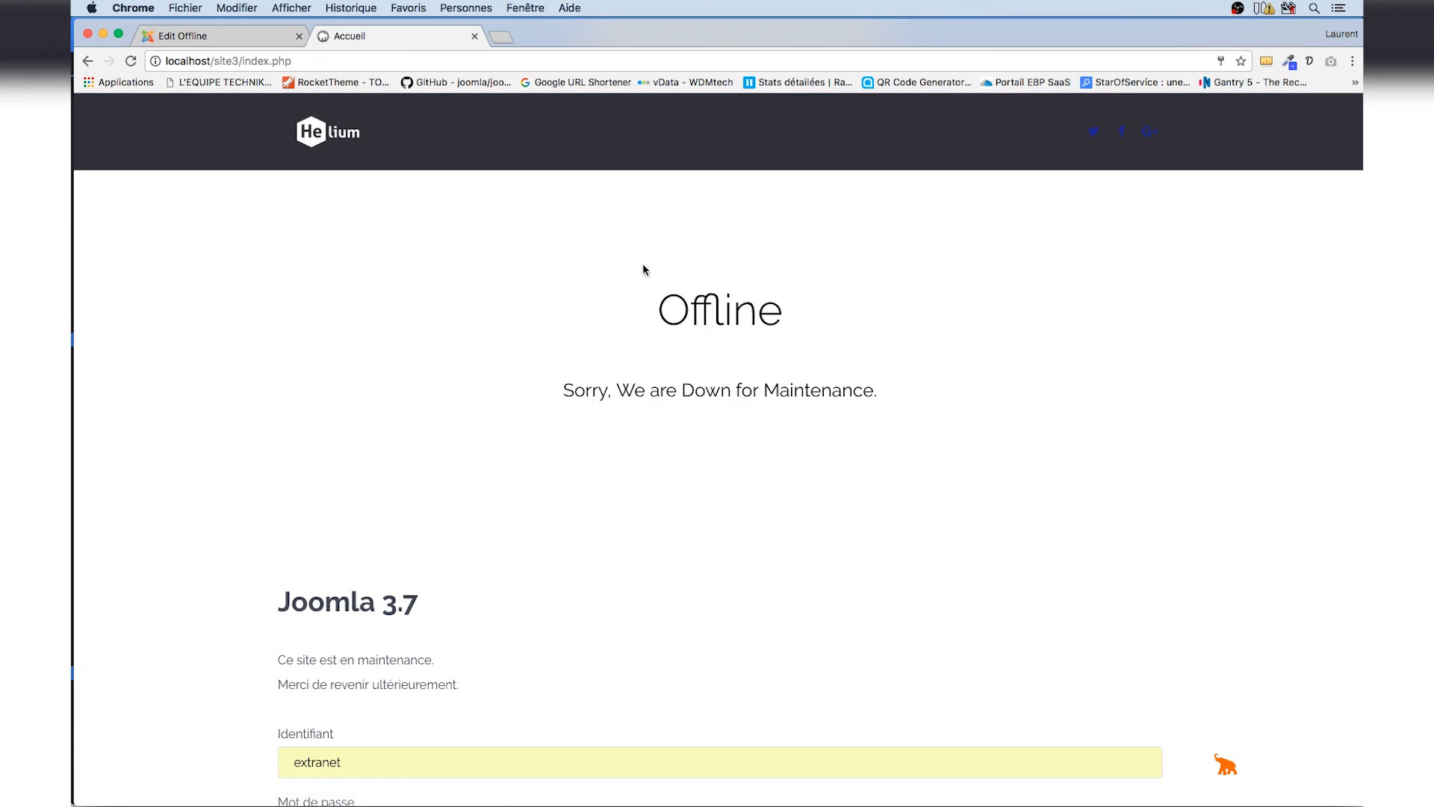
click(247, 39)
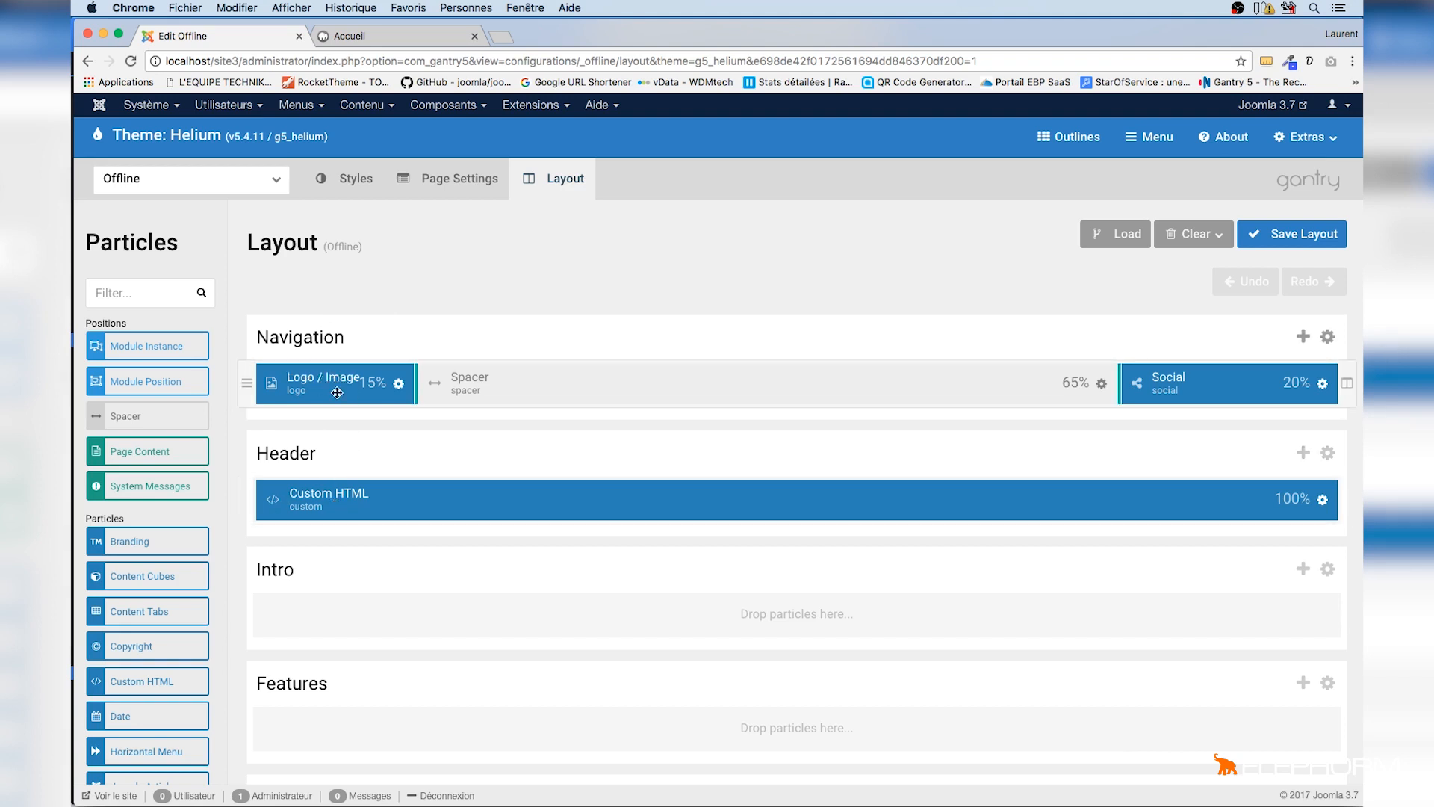
drag(336, 389, 278, 497)
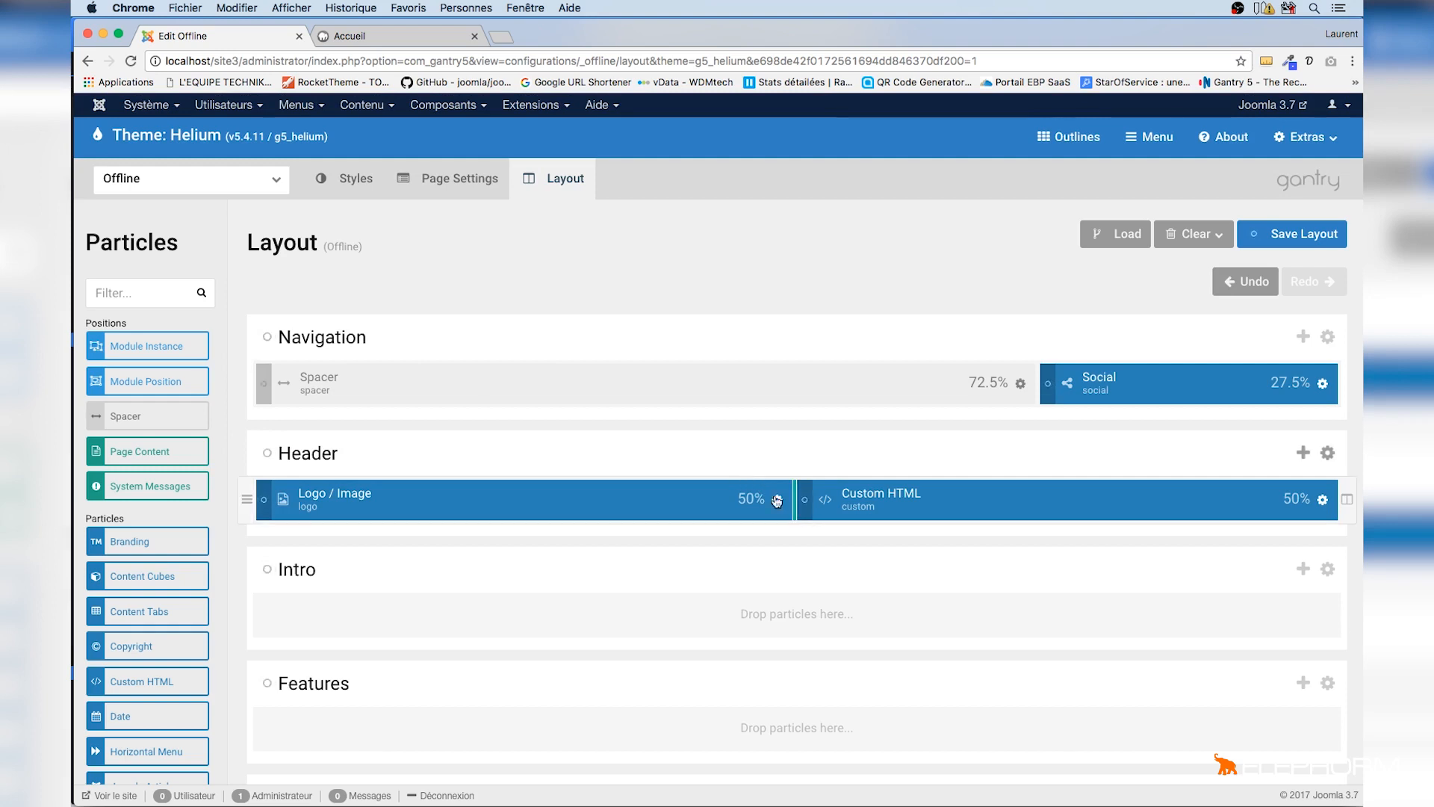
drag(794, 498, 469, 500)
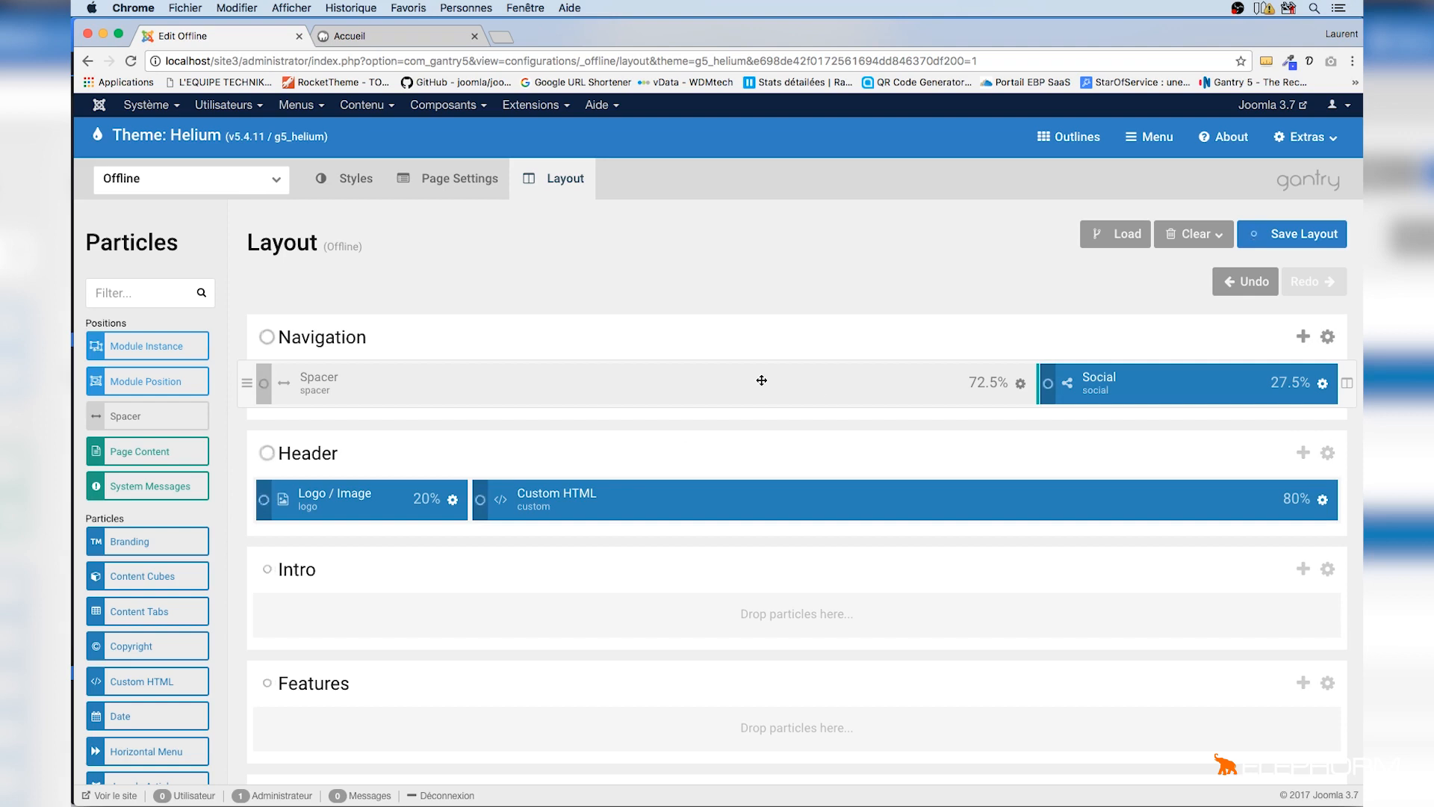
Remove the Spacer and Social particles from the Navigation row and save the layout
drag(243, 381, 247, 127)
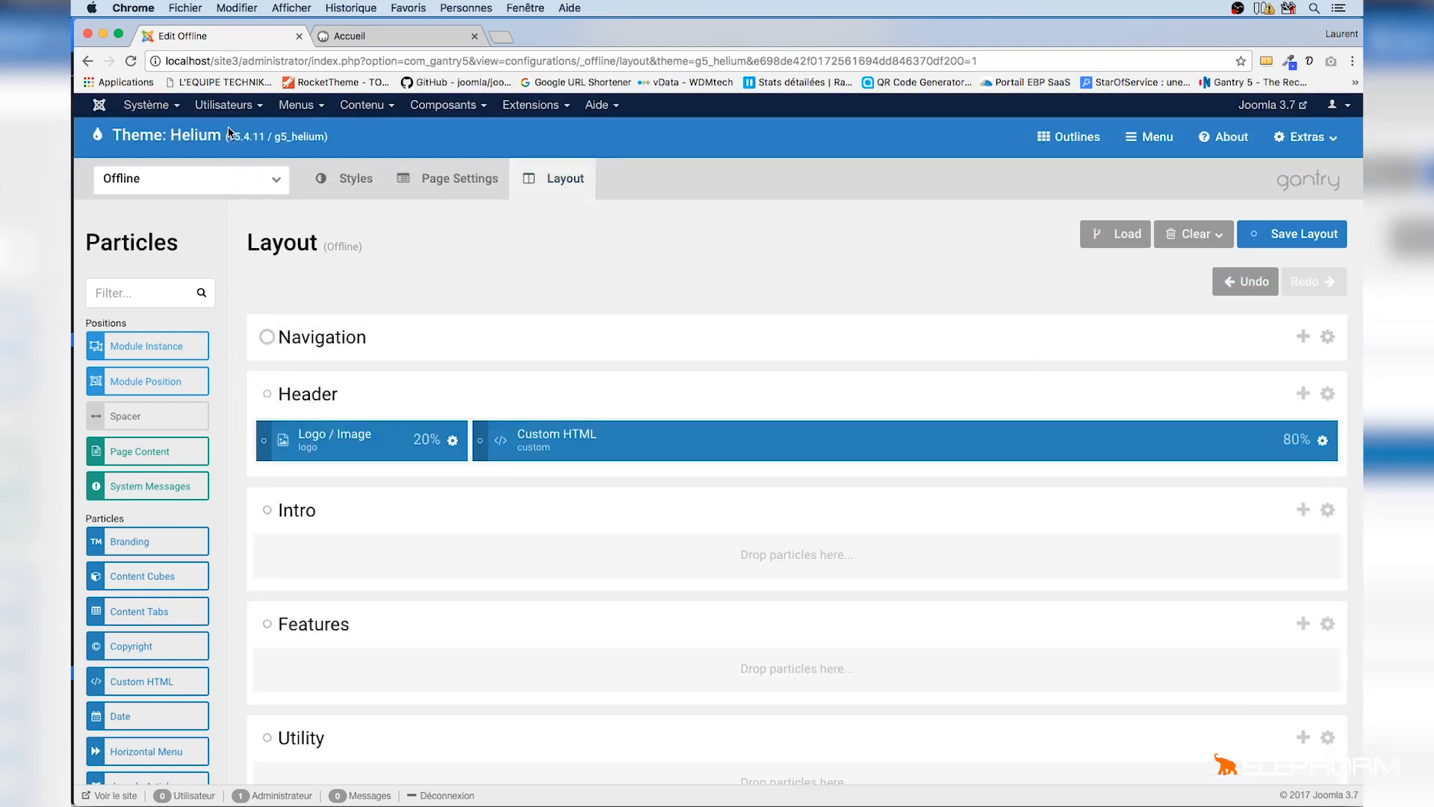
click(1301, 235)
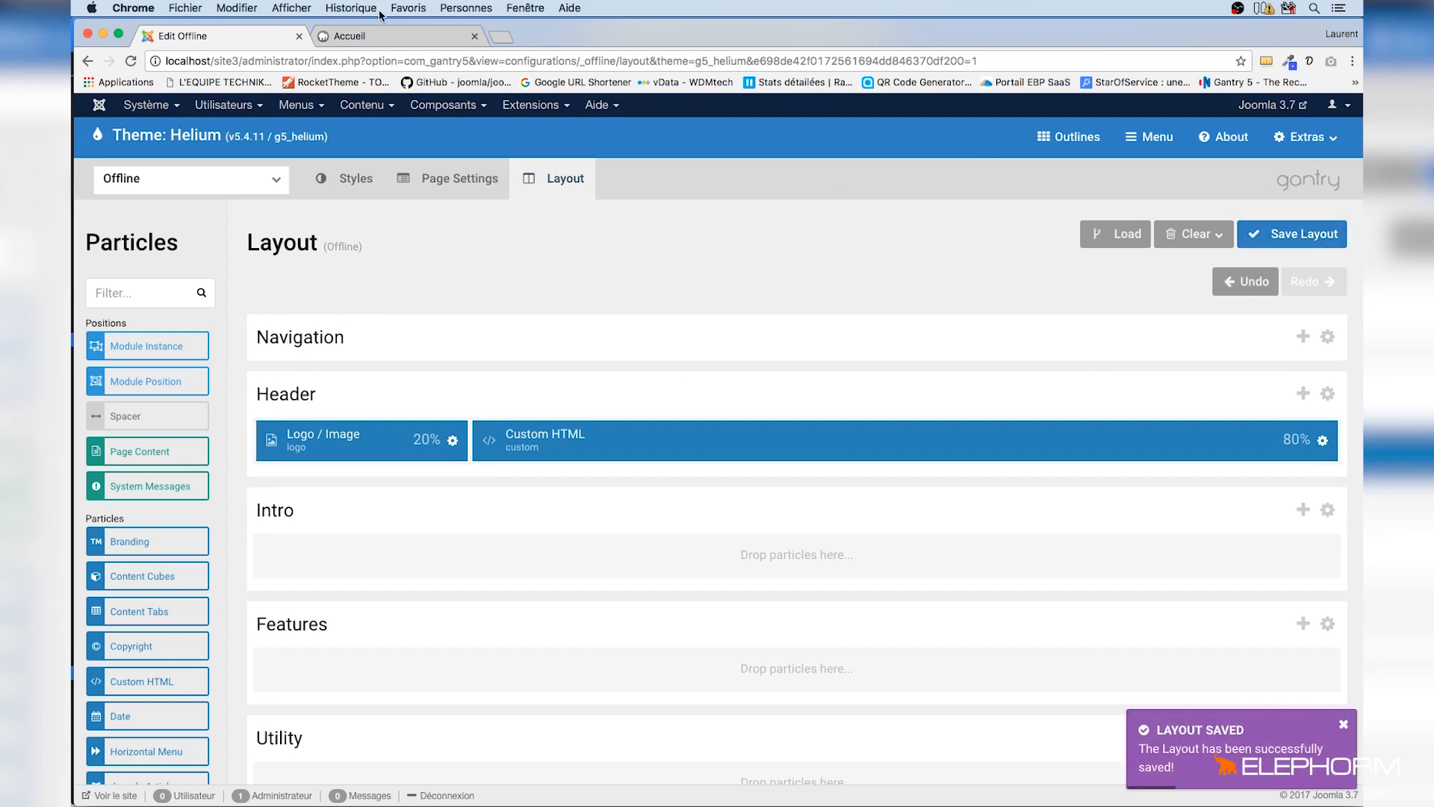
Reload the offline front-end page to check the new layout
click(395, 35)
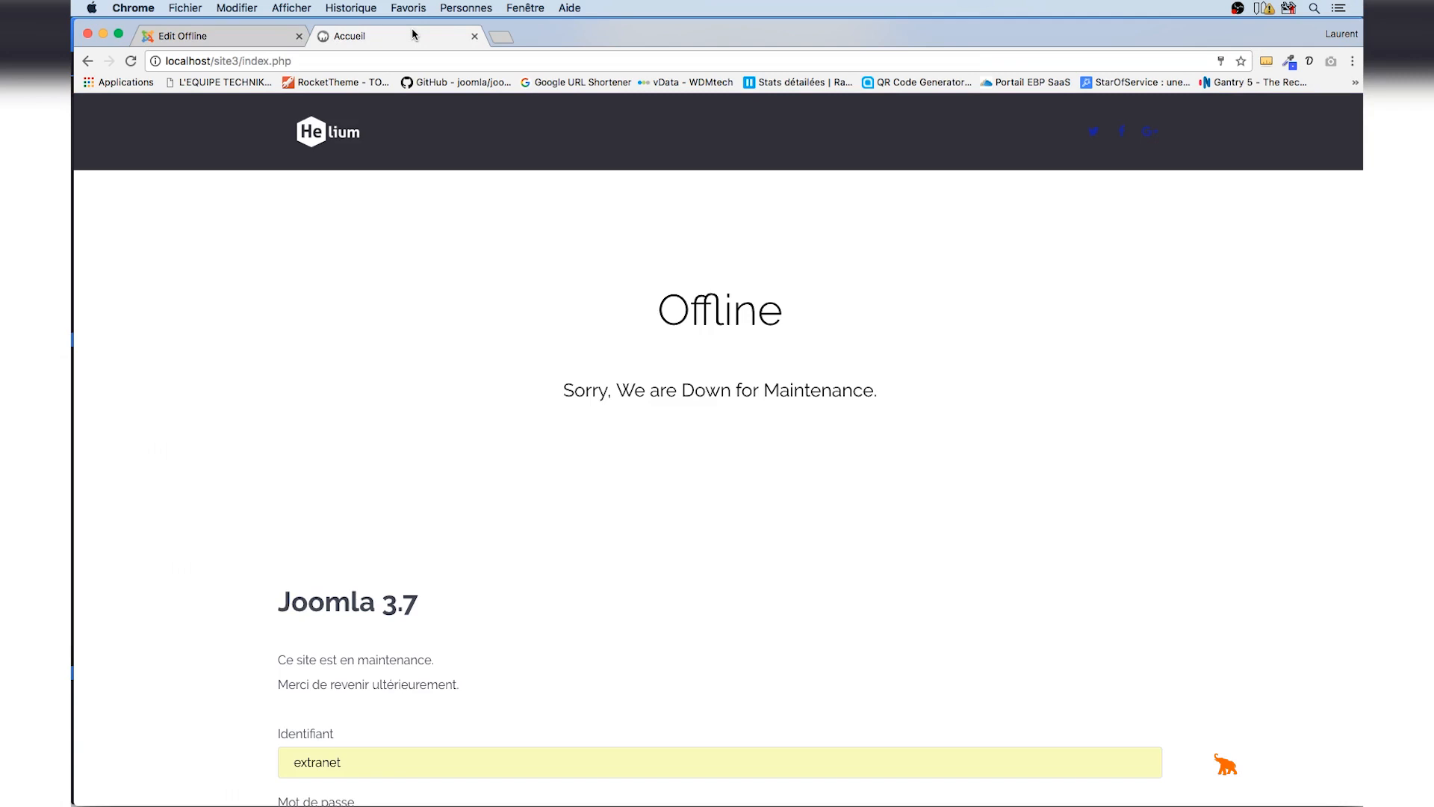
key(super+r)
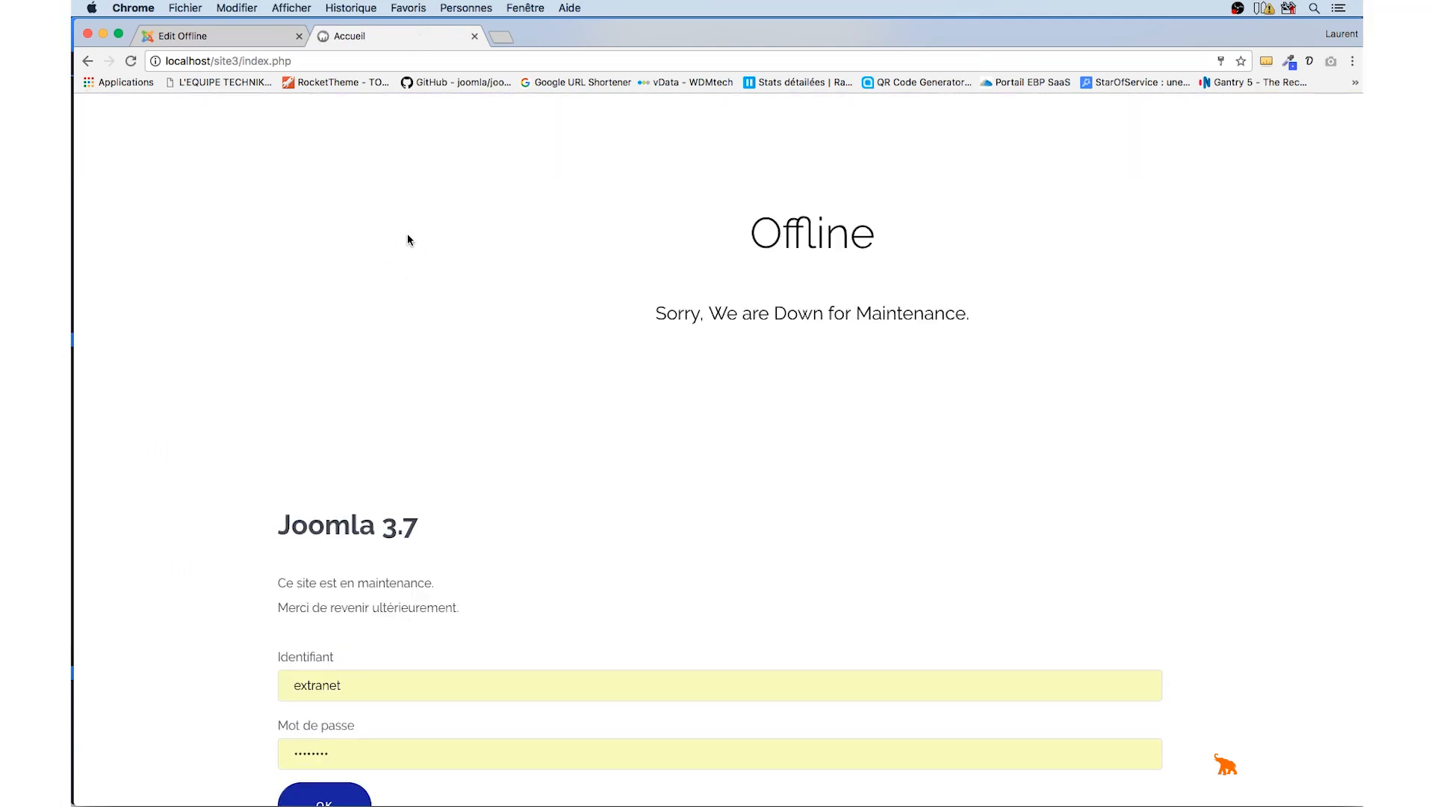
click(242, 44)
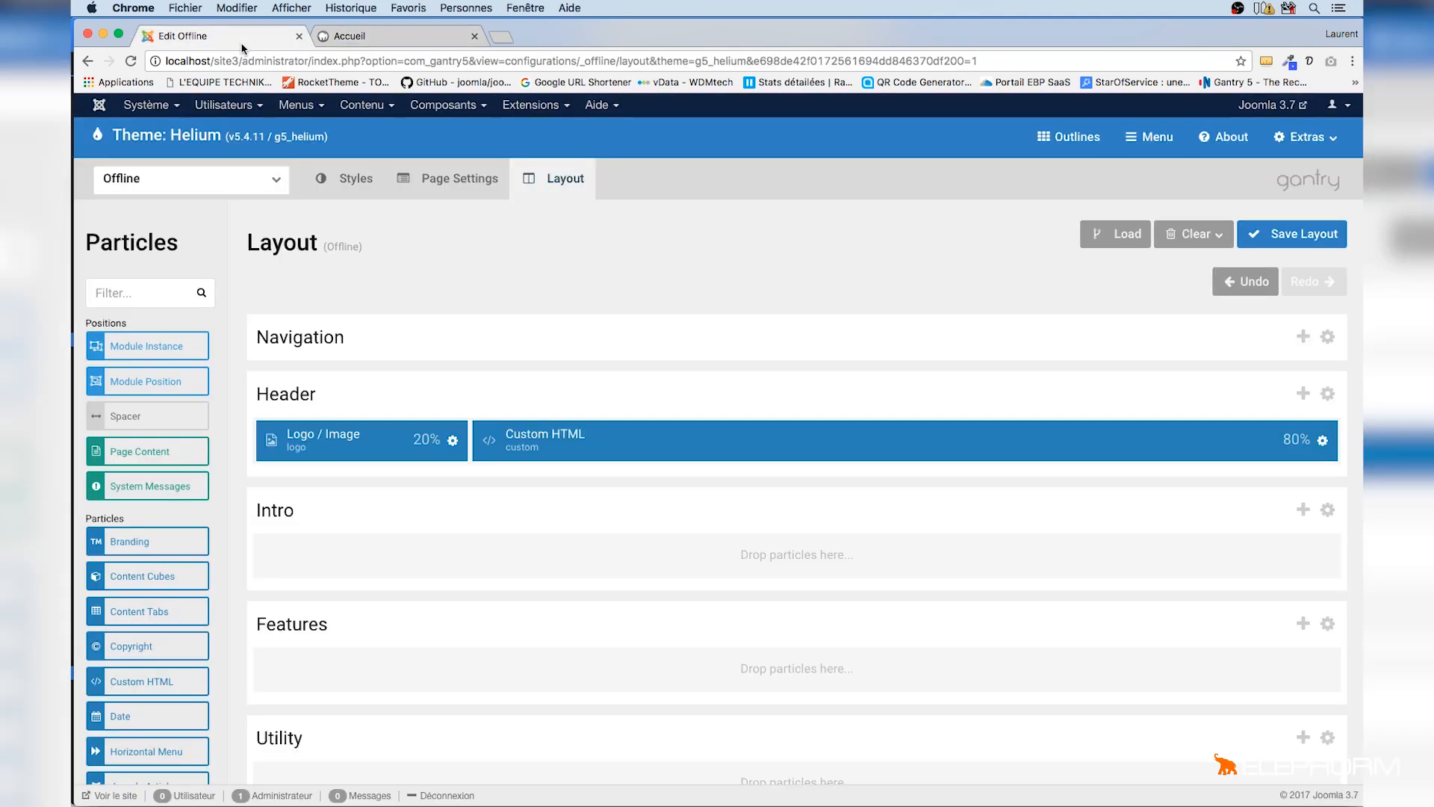
Clear the logo particle's SVG code, set its image to powered_by.png, and apply and save
click(453, 440)
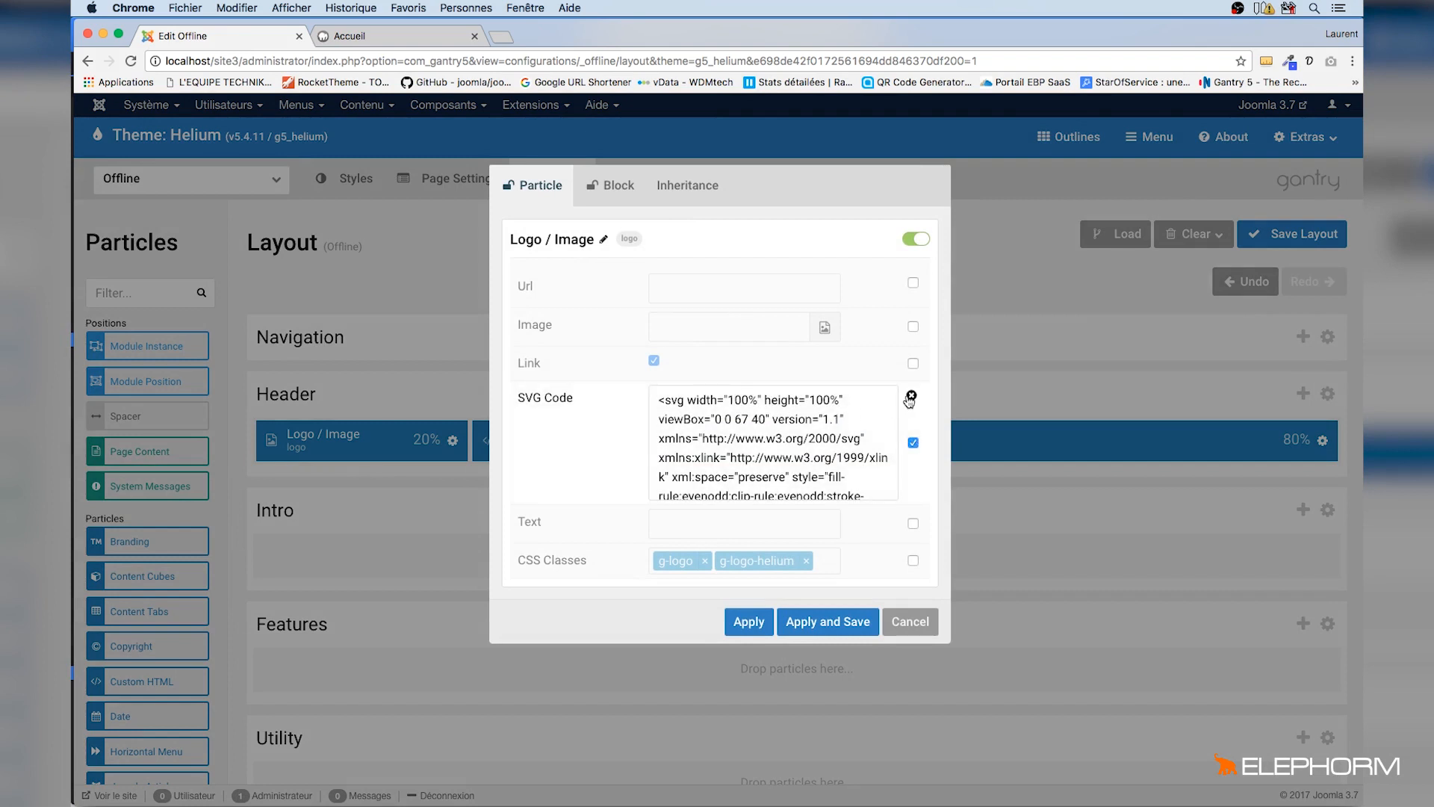
click(910, 396)
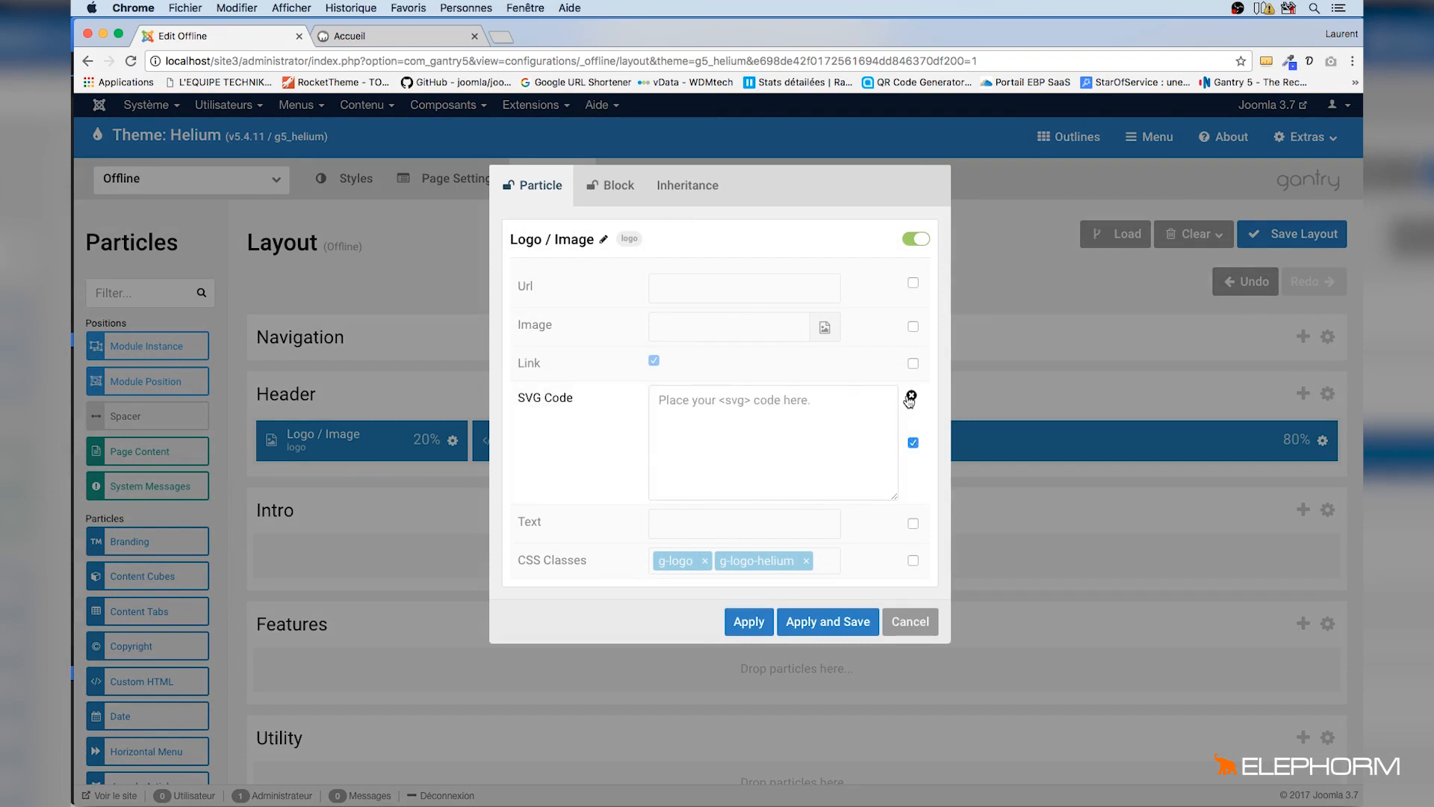
click(913, 442)
click(827, 326)
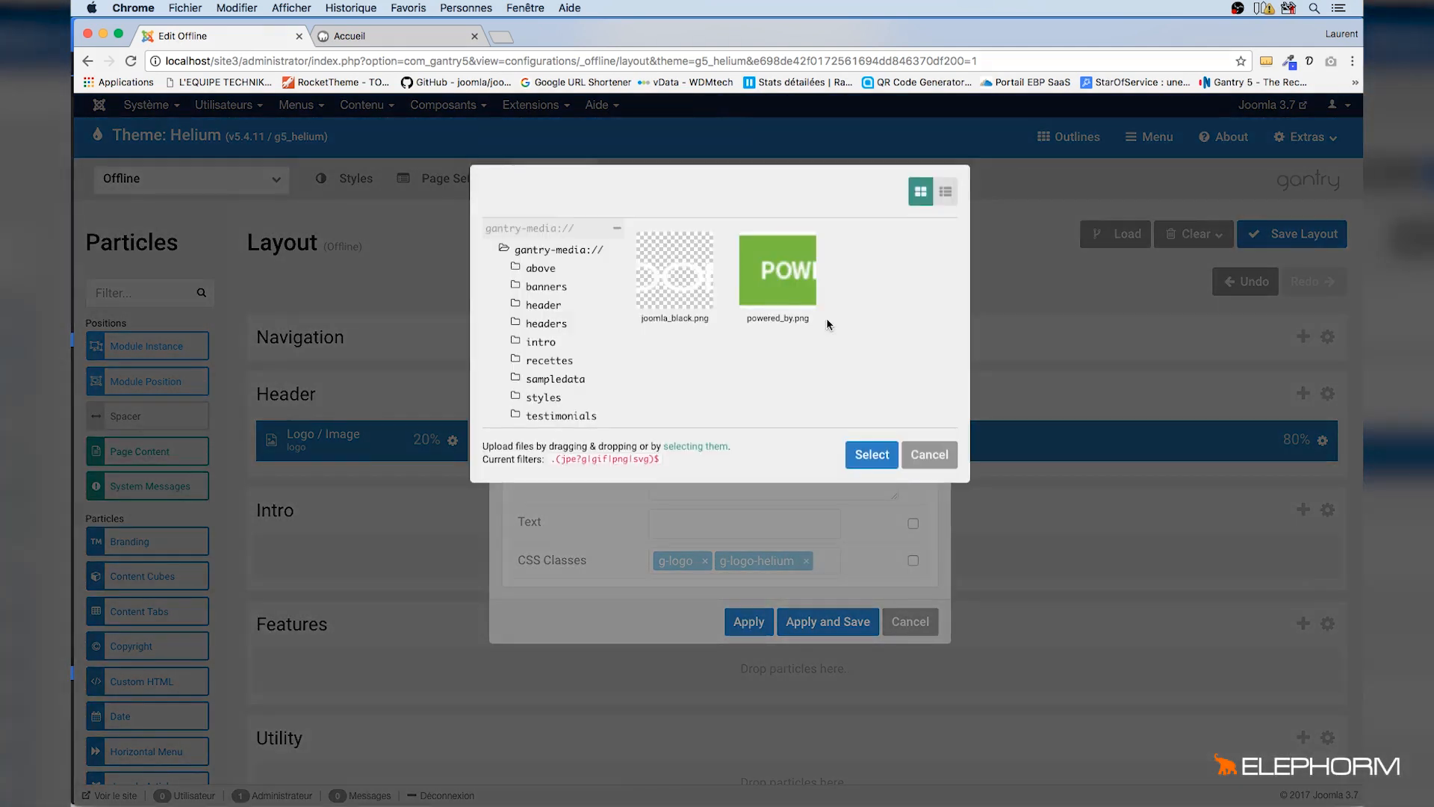
click(790, 295)
click(877, 463)
click(829, 619)
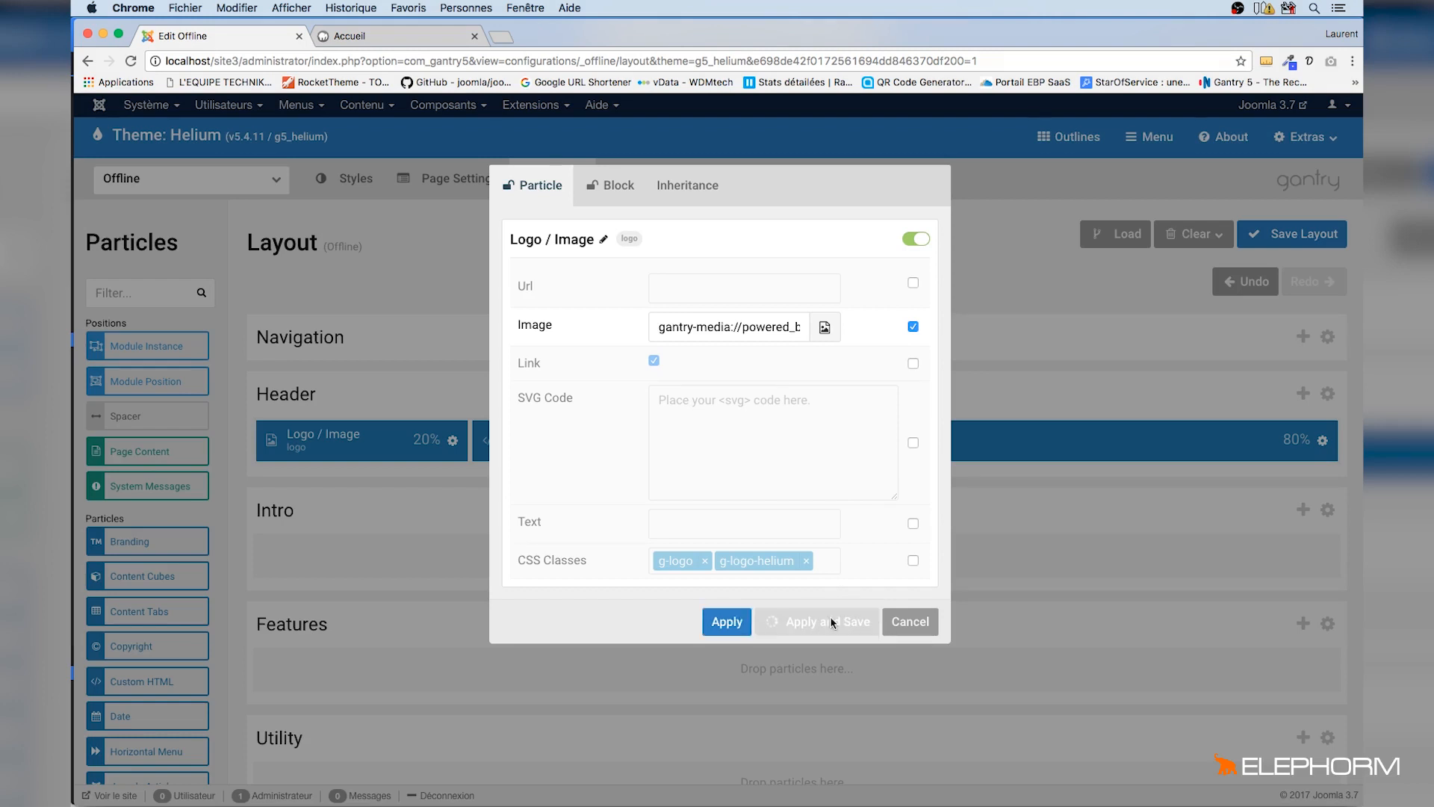
Reload the offline front-end page to check the logo
click(386, 39)
key(super+r)
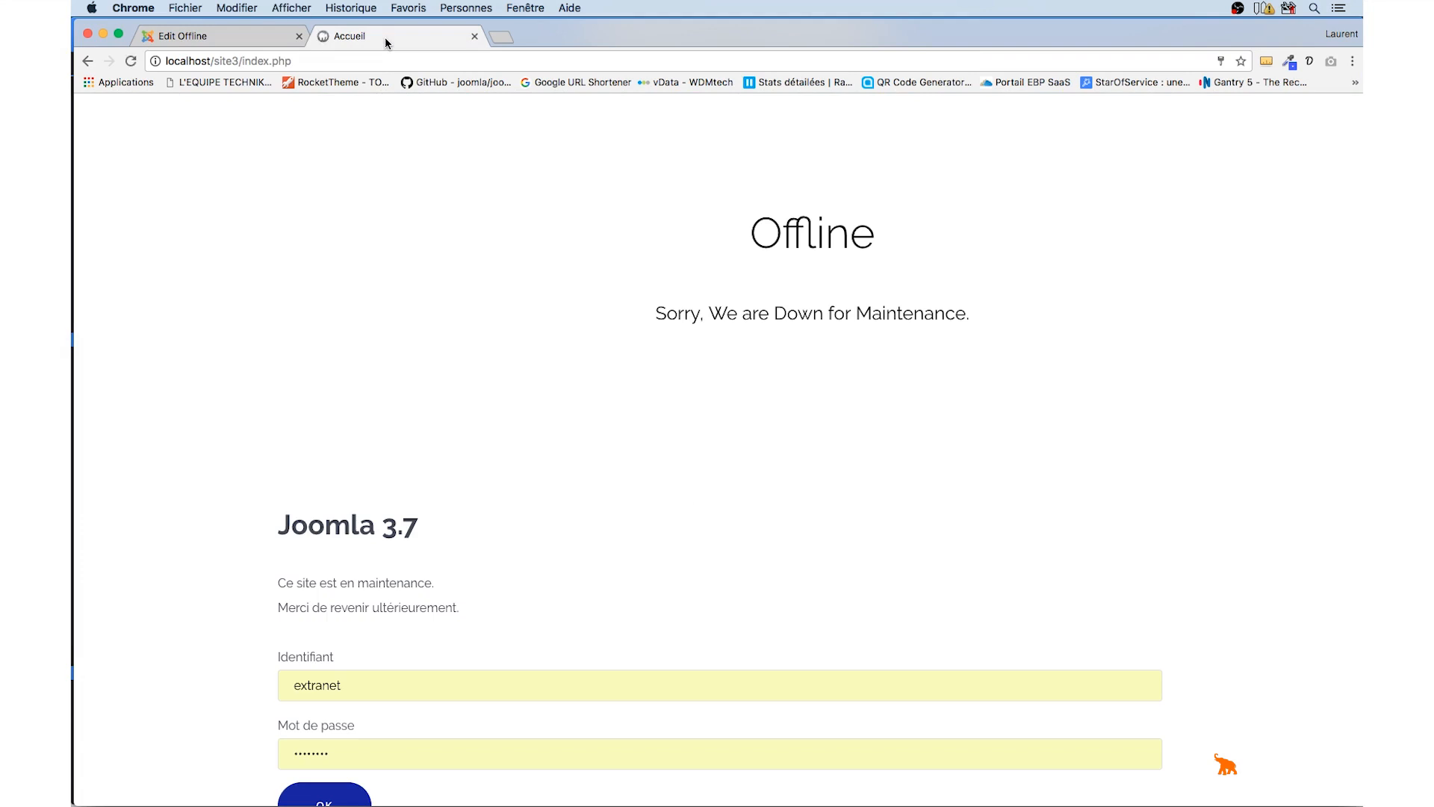
key(super+r)
click(263, 38)
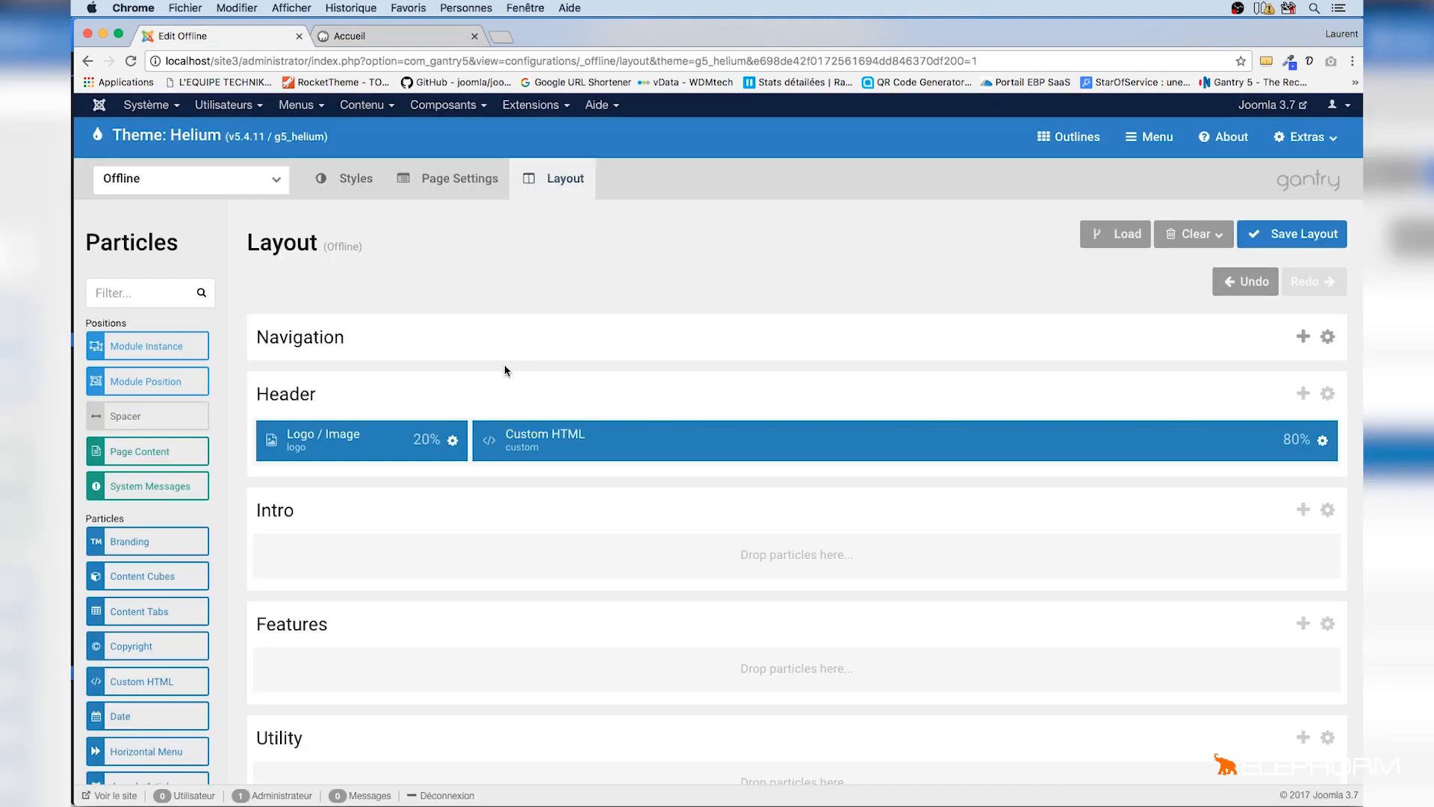
Enable the CSS Classes override on the Logo / Image particle and apply and save
click(452, 441)
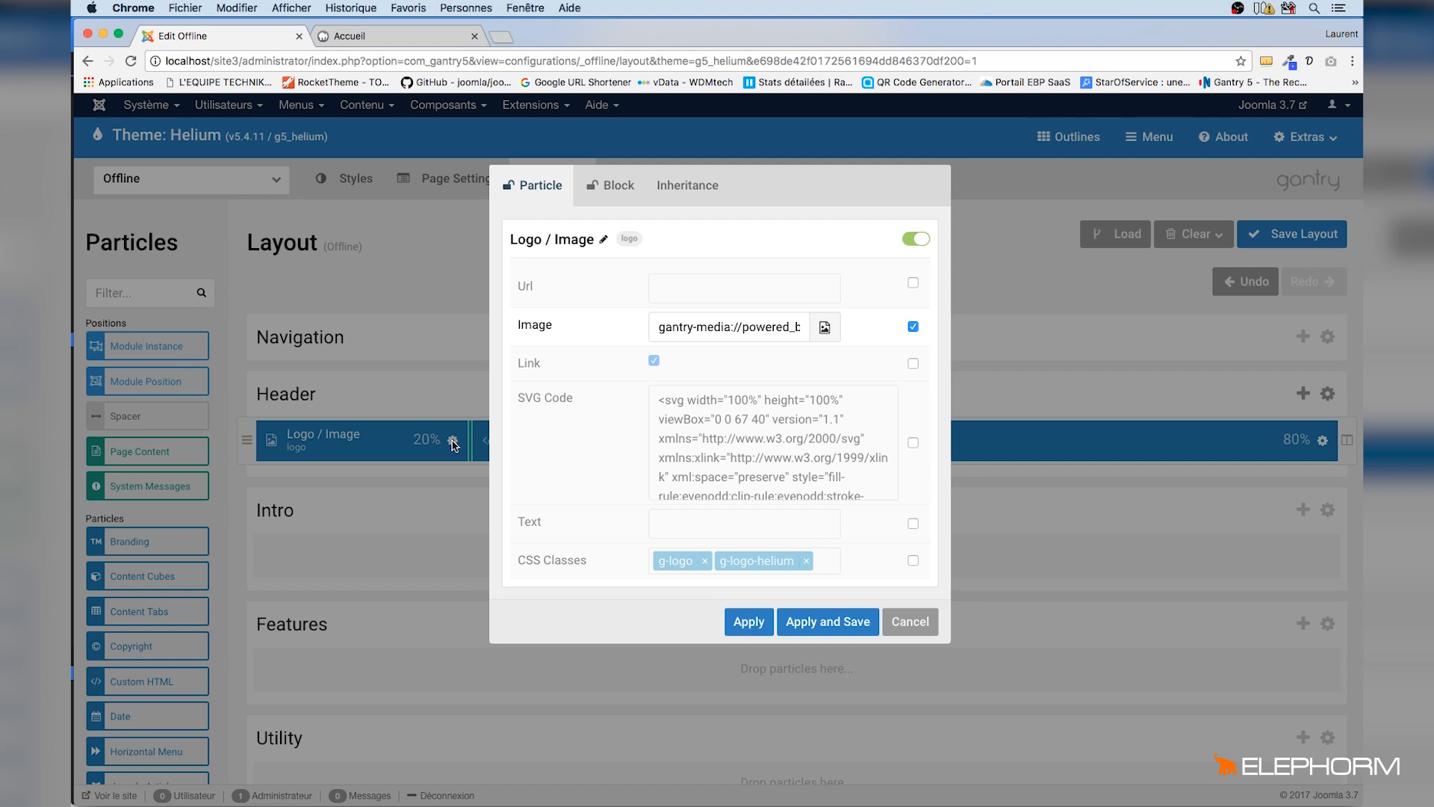
click(911, 561)
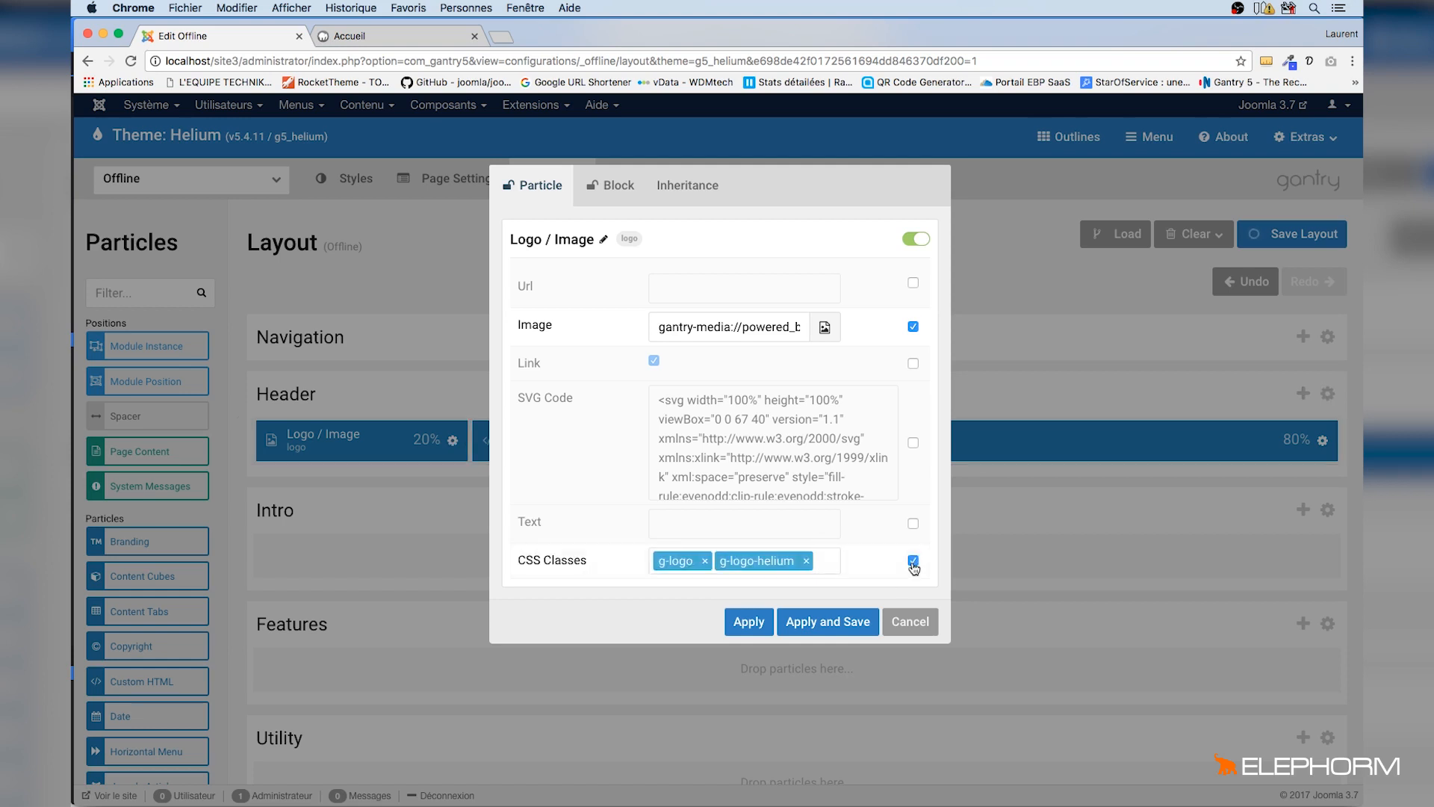
click(913, 364)
click(913, 363)
click(829, 621)
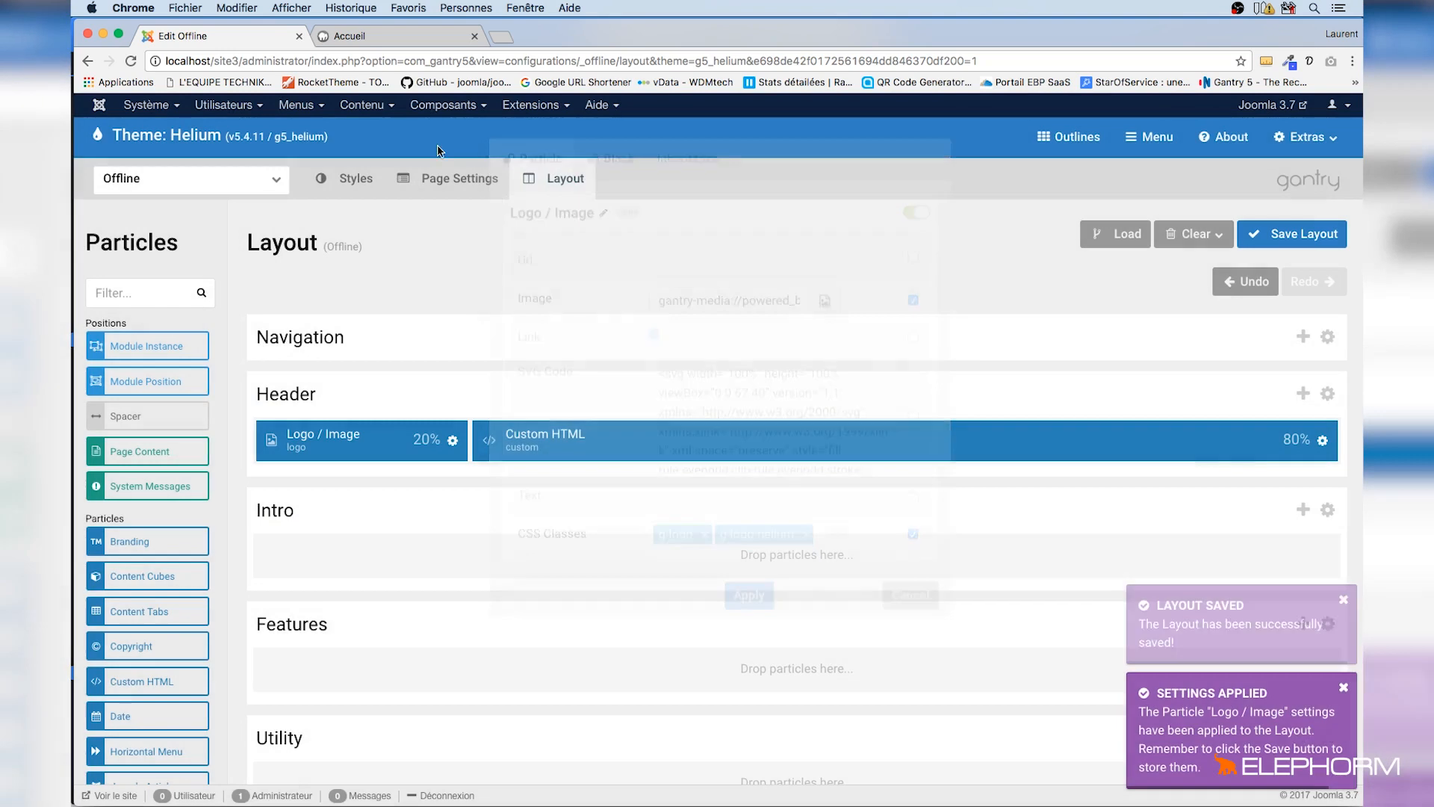
Inspect the offline front-end page's header elements with the browser developer tools
click(393, 43)
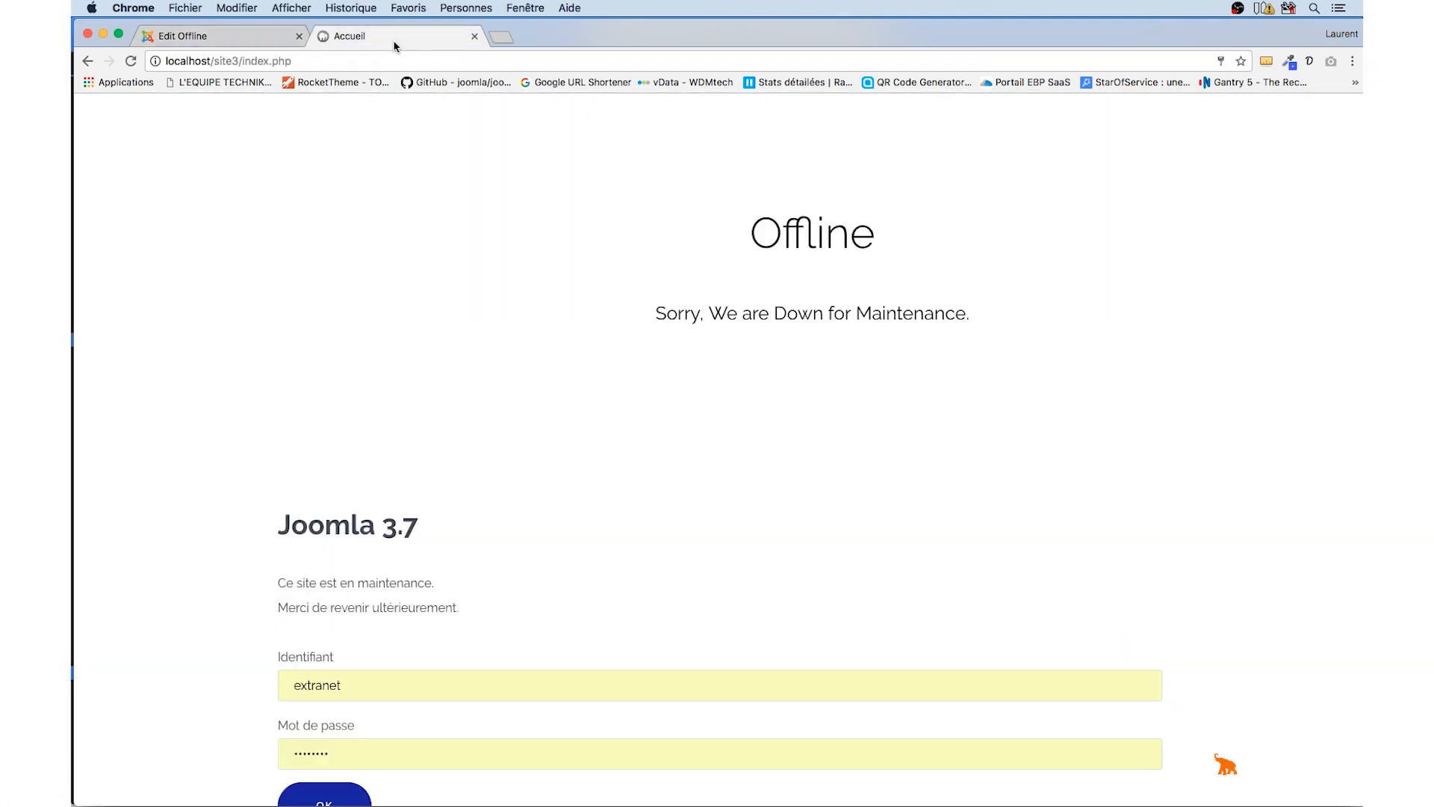
right_click(425, 282)
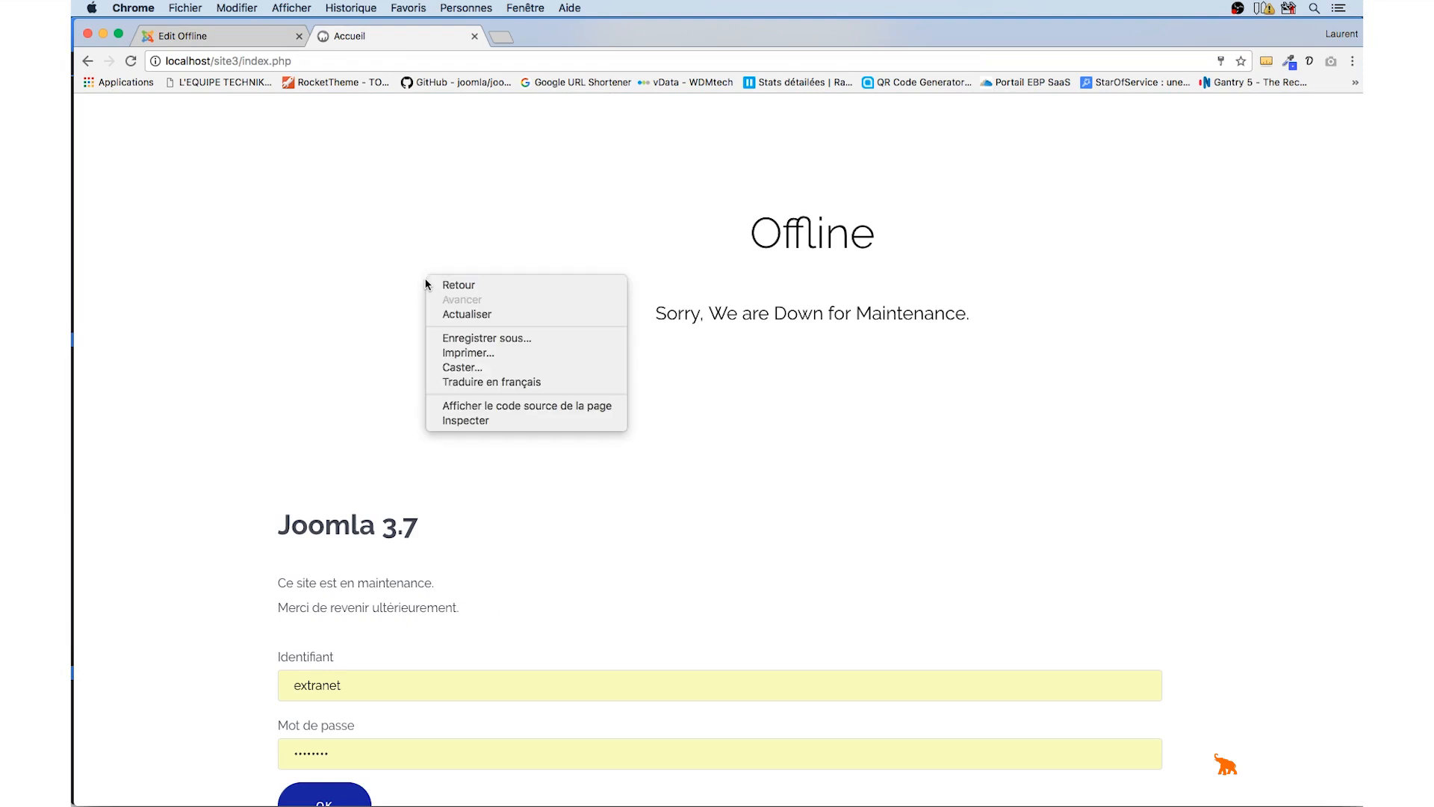
click(464, 420)
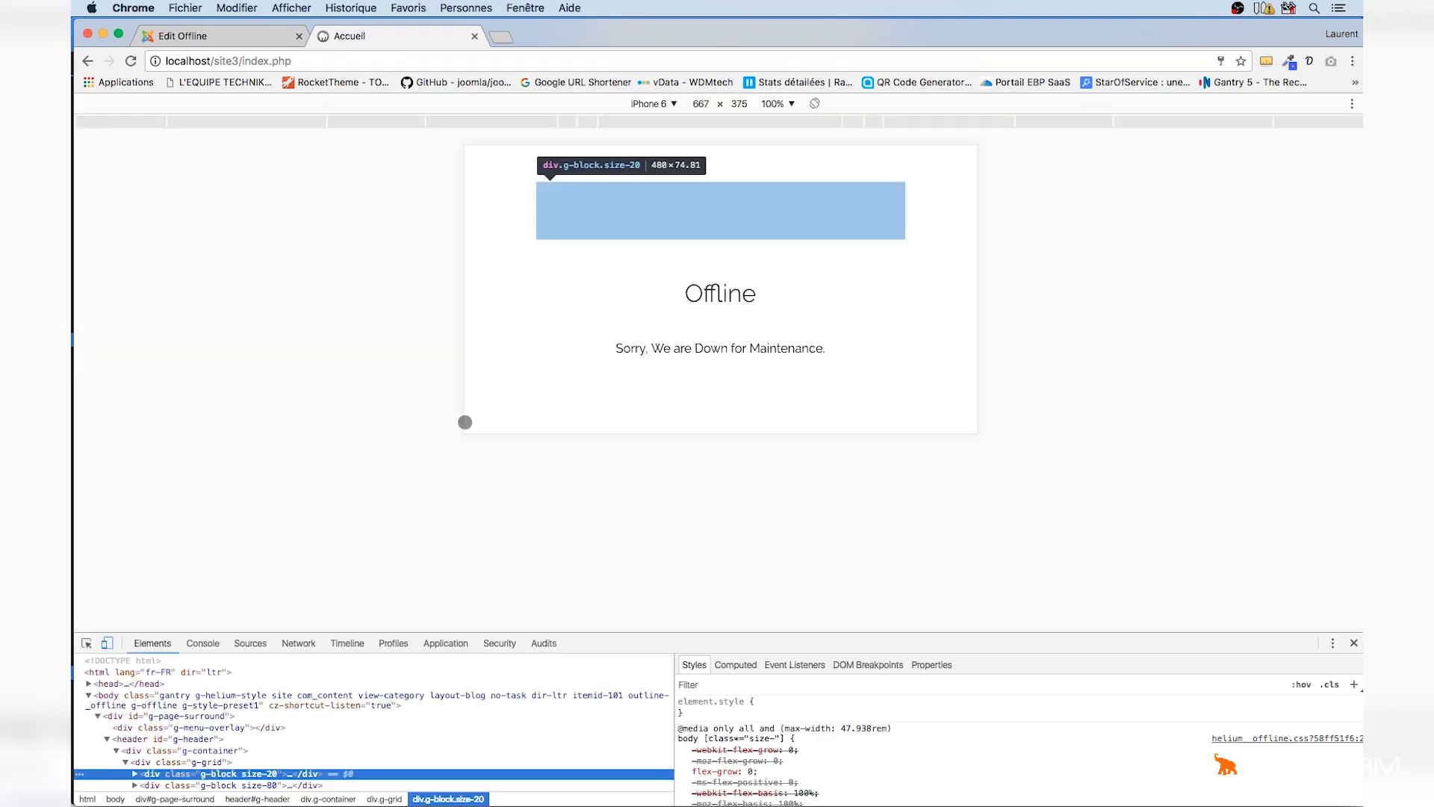
click(107, 642)
click(86, 642)
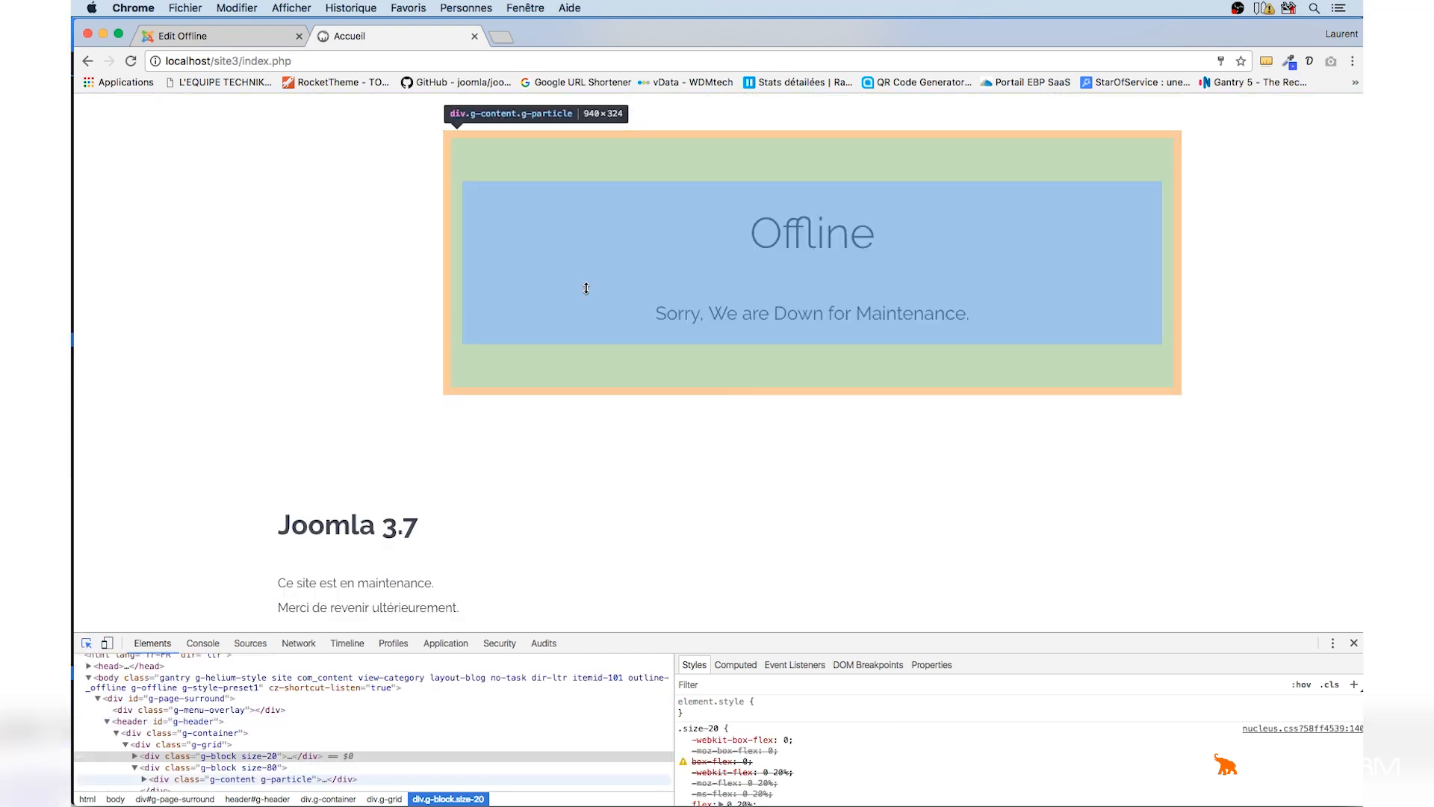
Expand the header block's elements in the developer tools down to the logo's SVG element
click(357, 279)
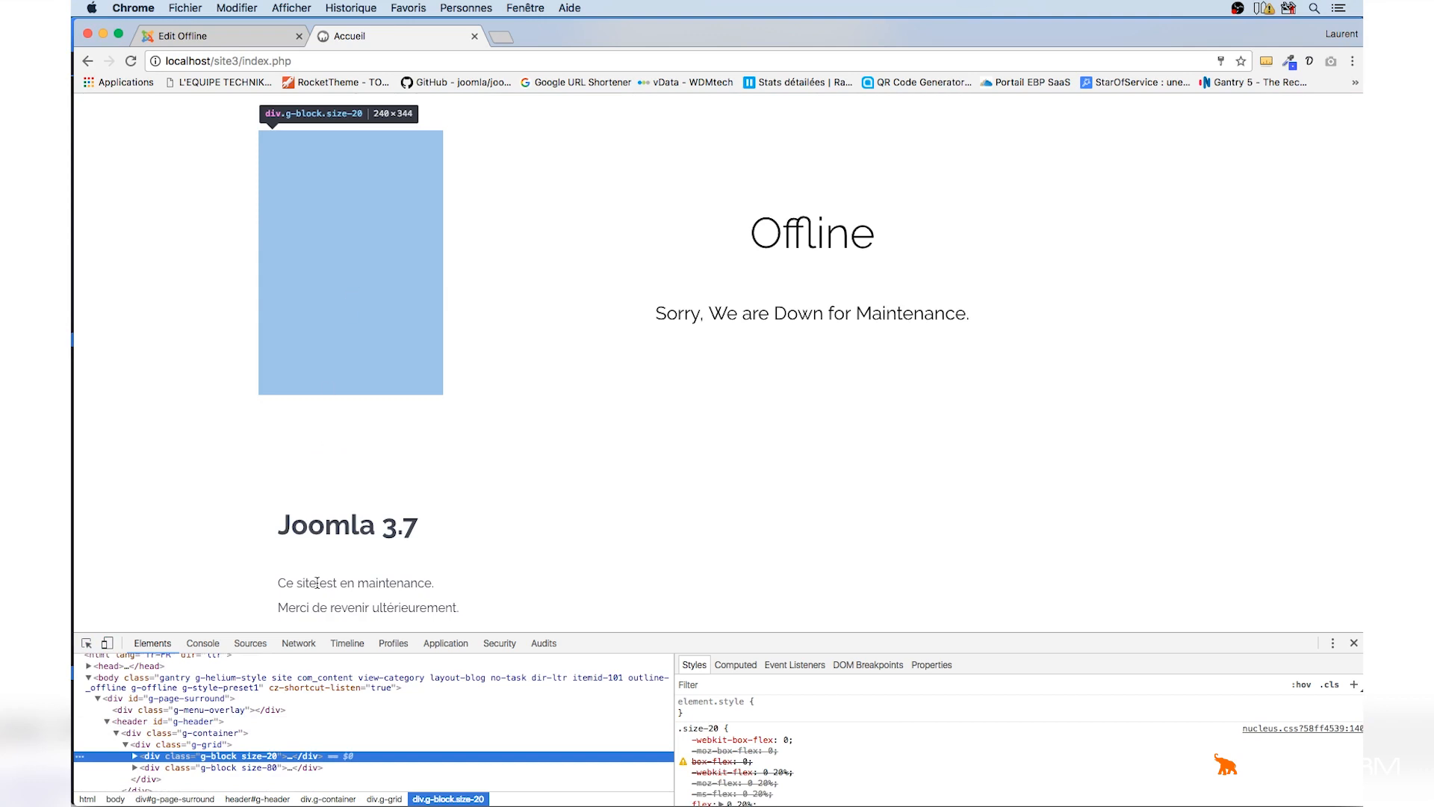
drag(307, 633, 397, 482)
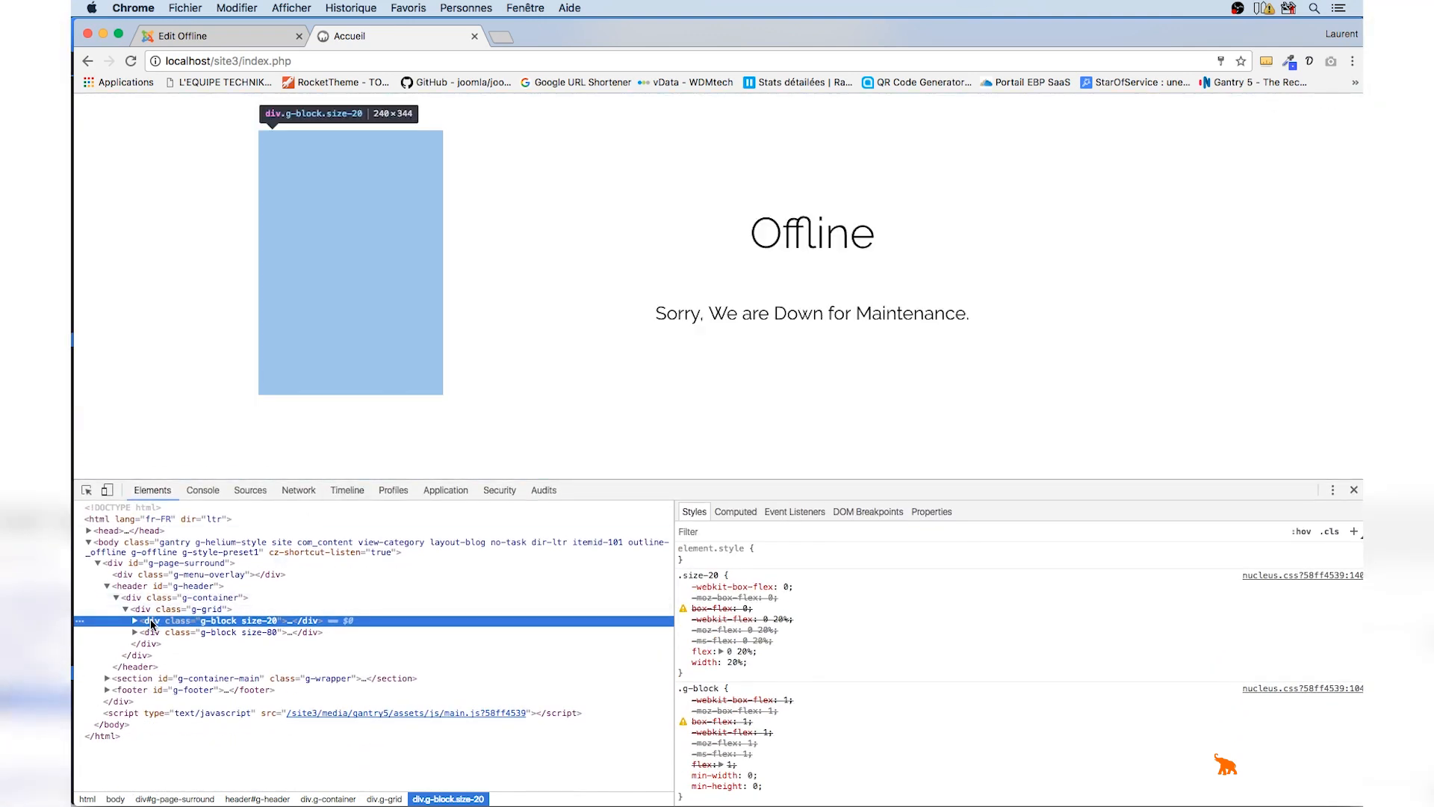
click(135, 620)
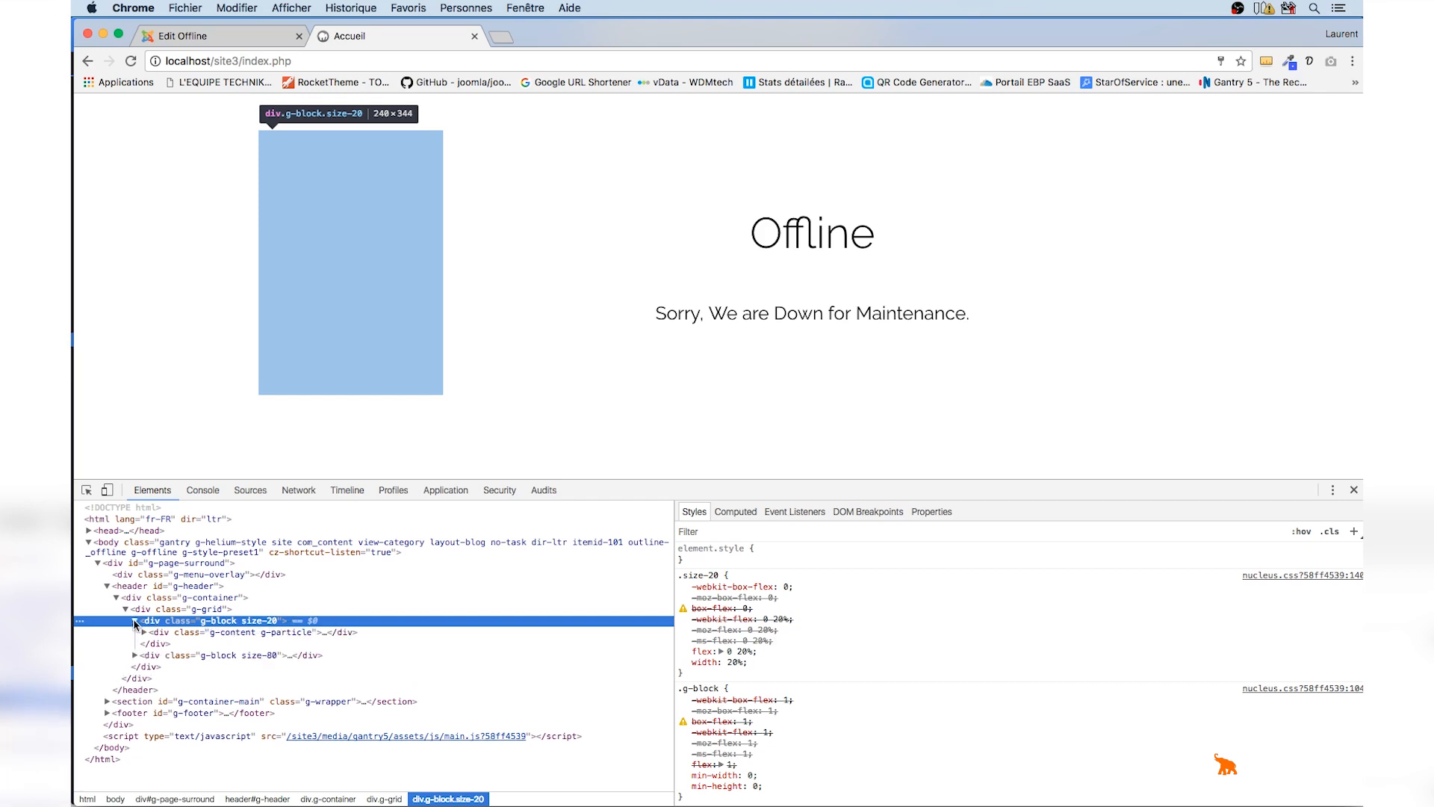
click(144, 632)
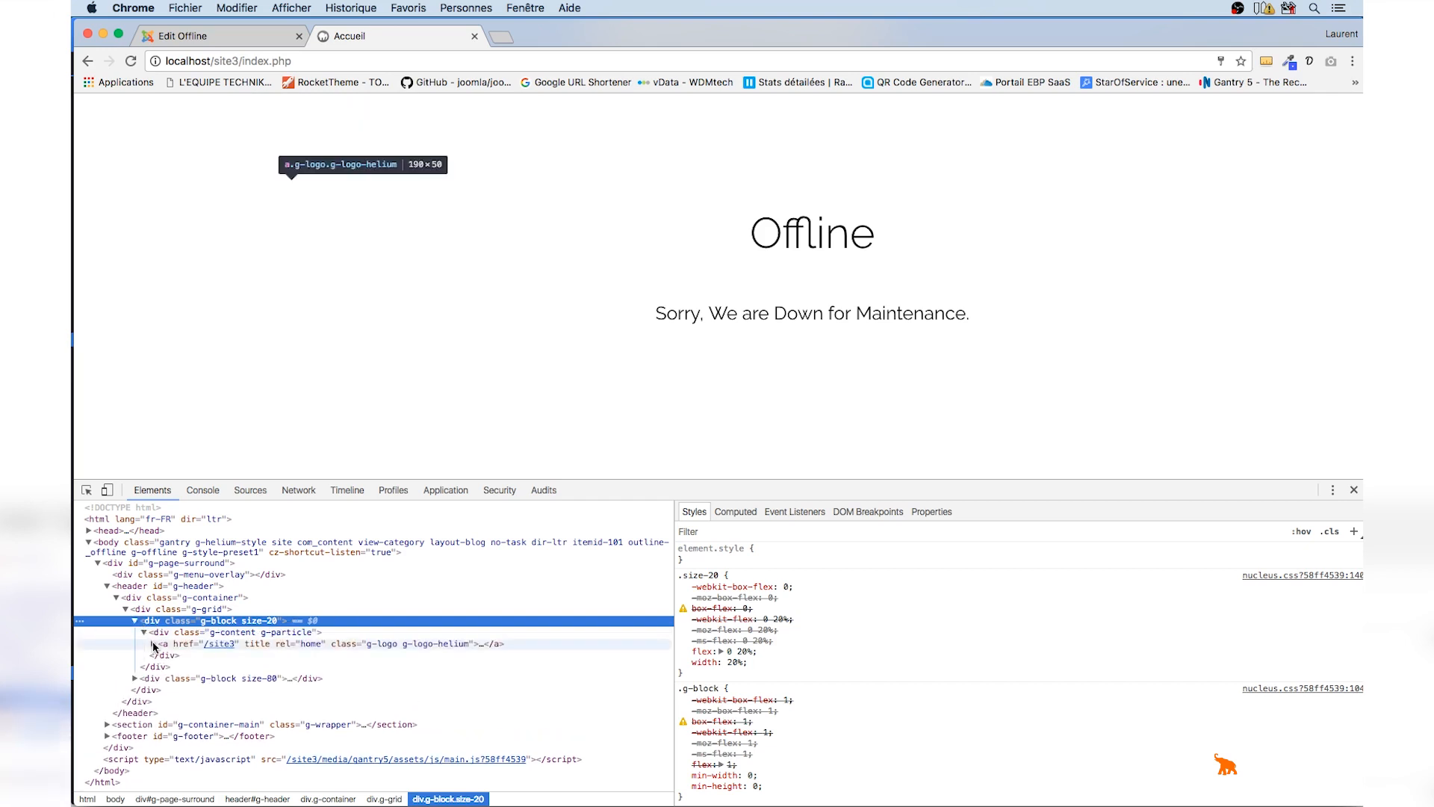
click(154, 644)
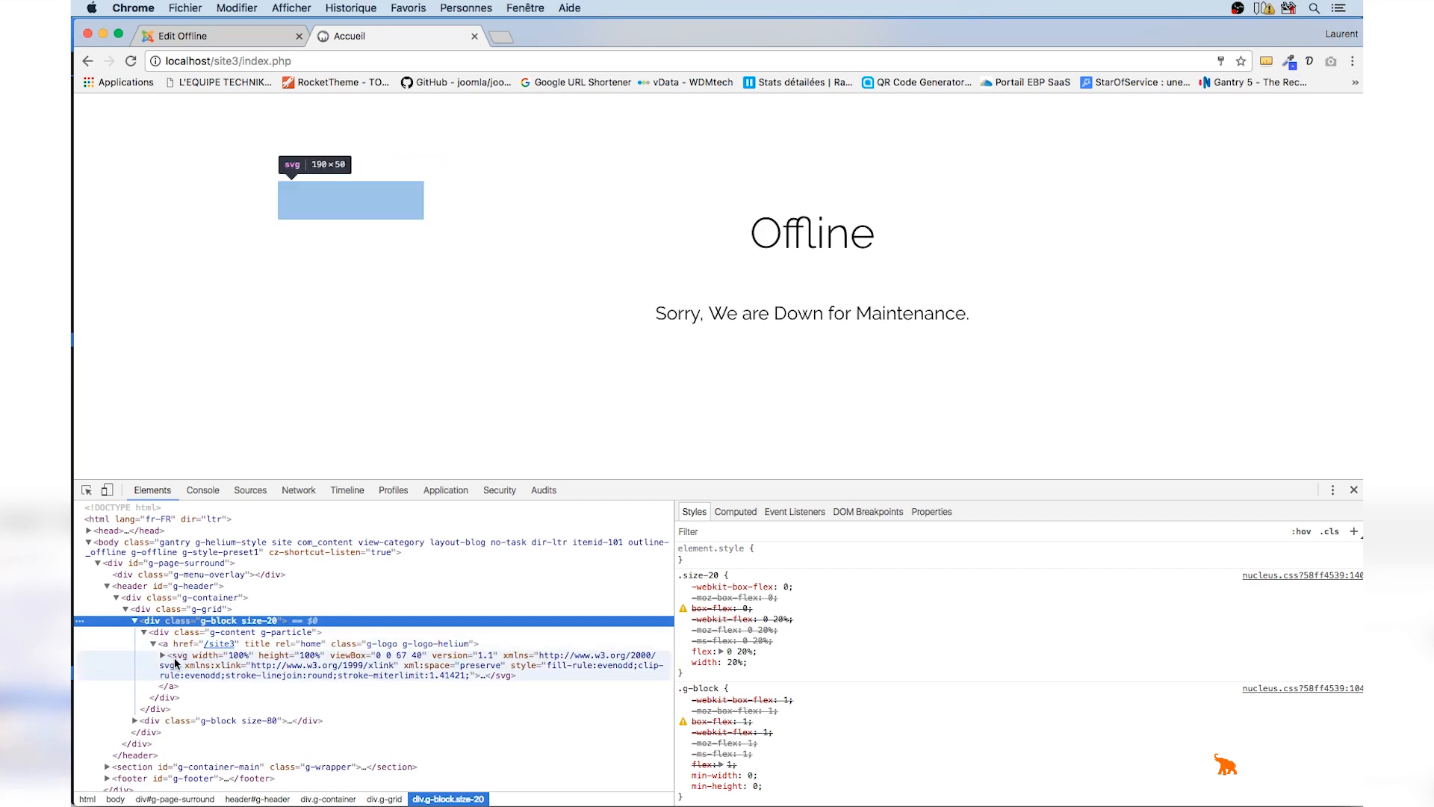
click(181, 658)
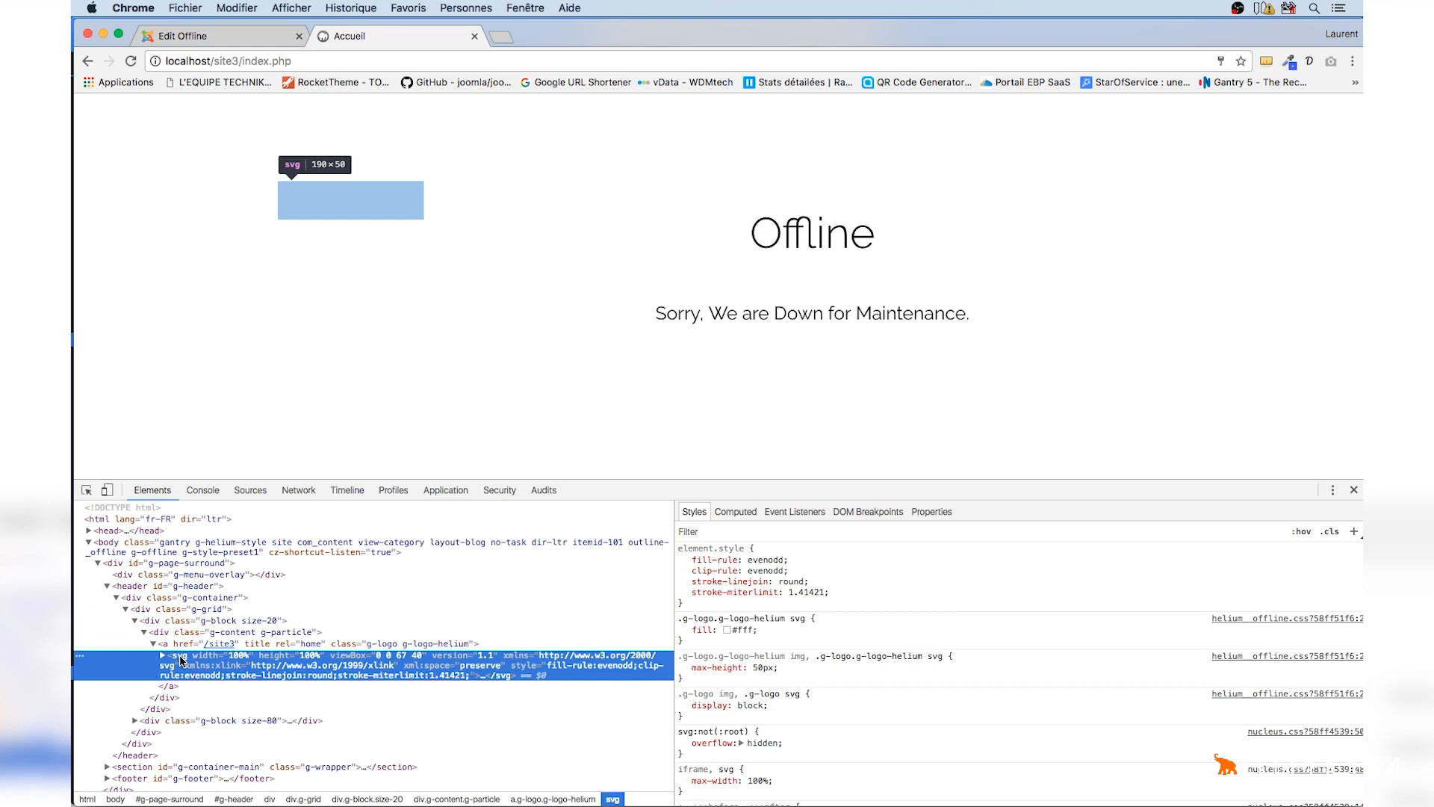
Enable the SVG Code override on the Logo / Image particle, clear its code, and apply and save
click(239, 35)
scroll(582, 294, down, 1)
click(452, 375)
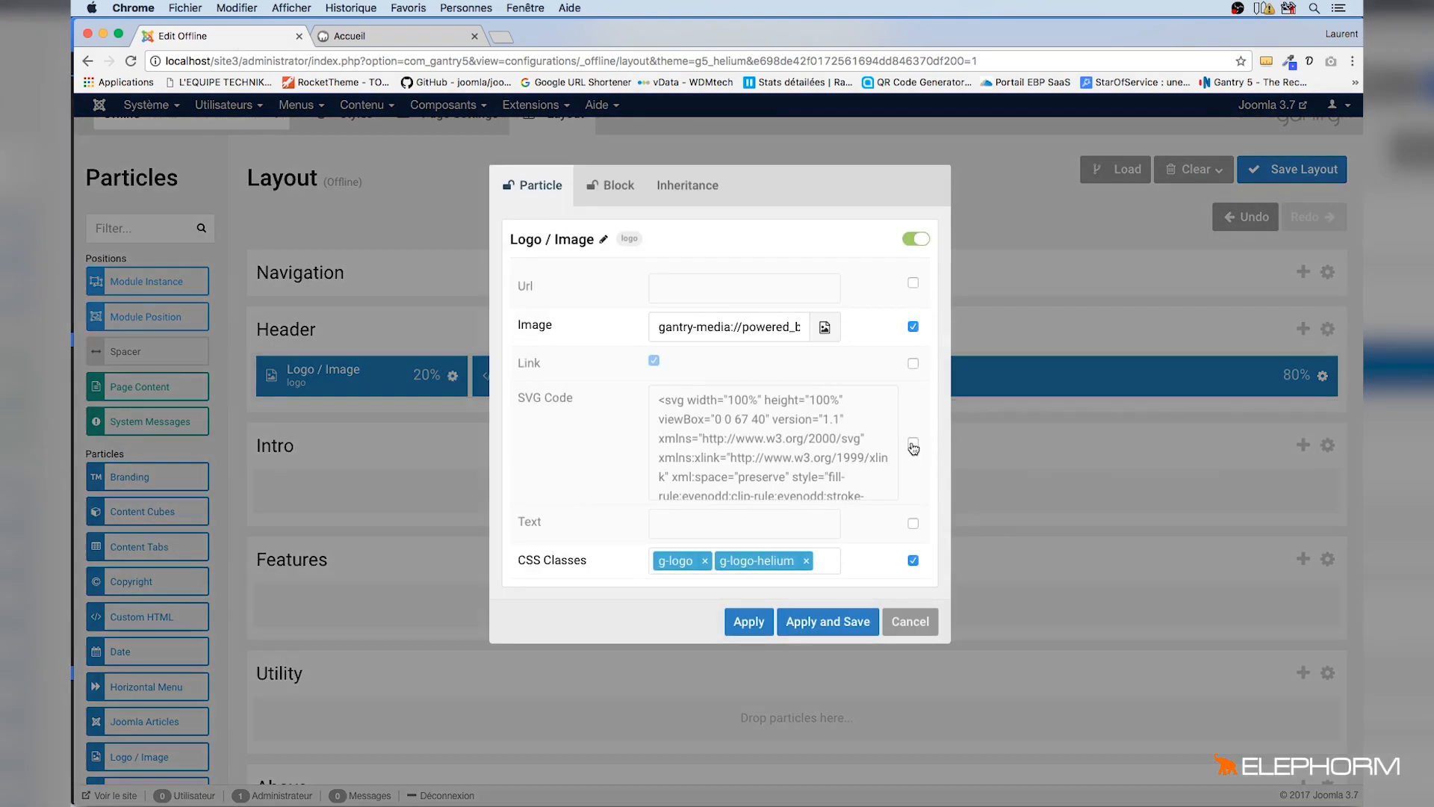
click(913, 444)
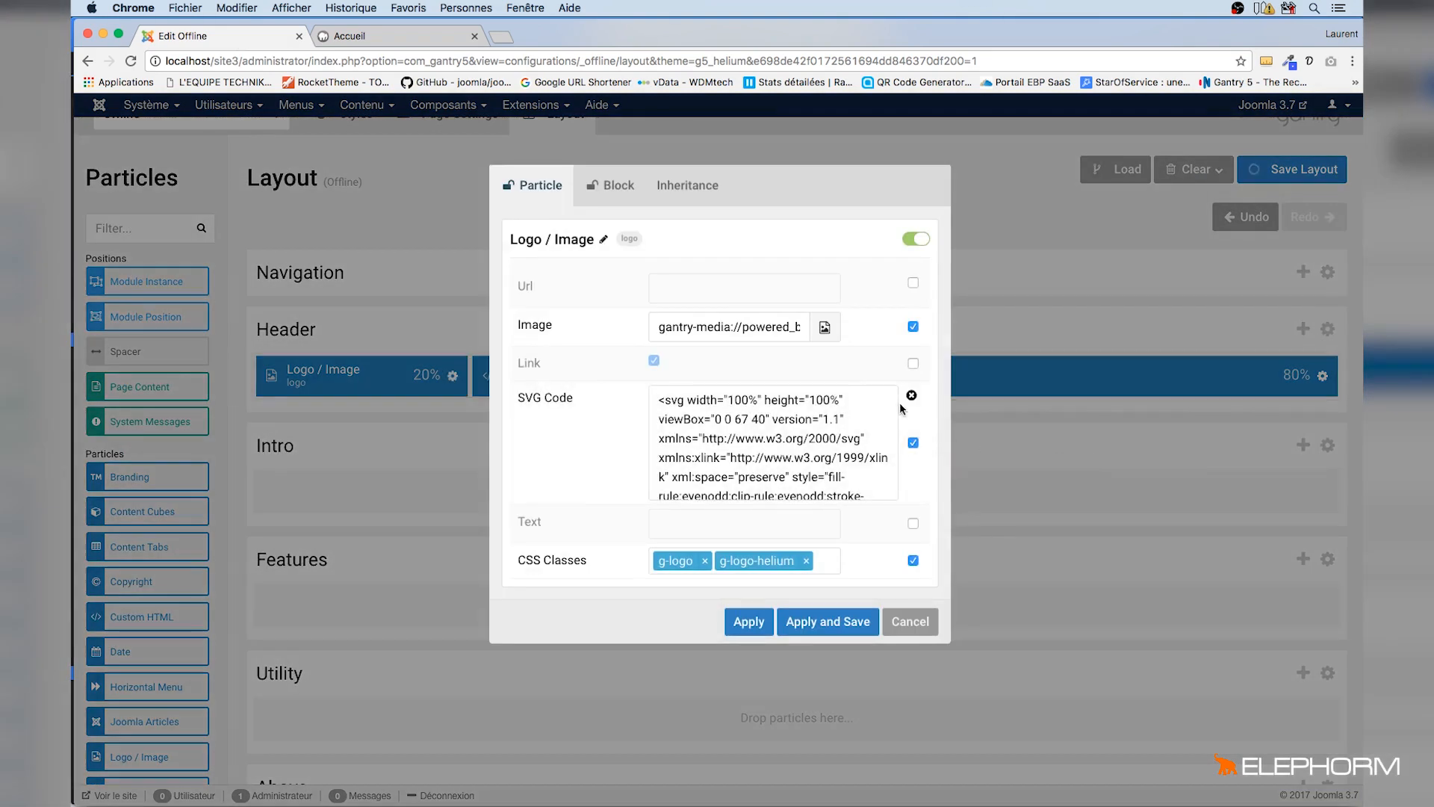
click(911, 398)
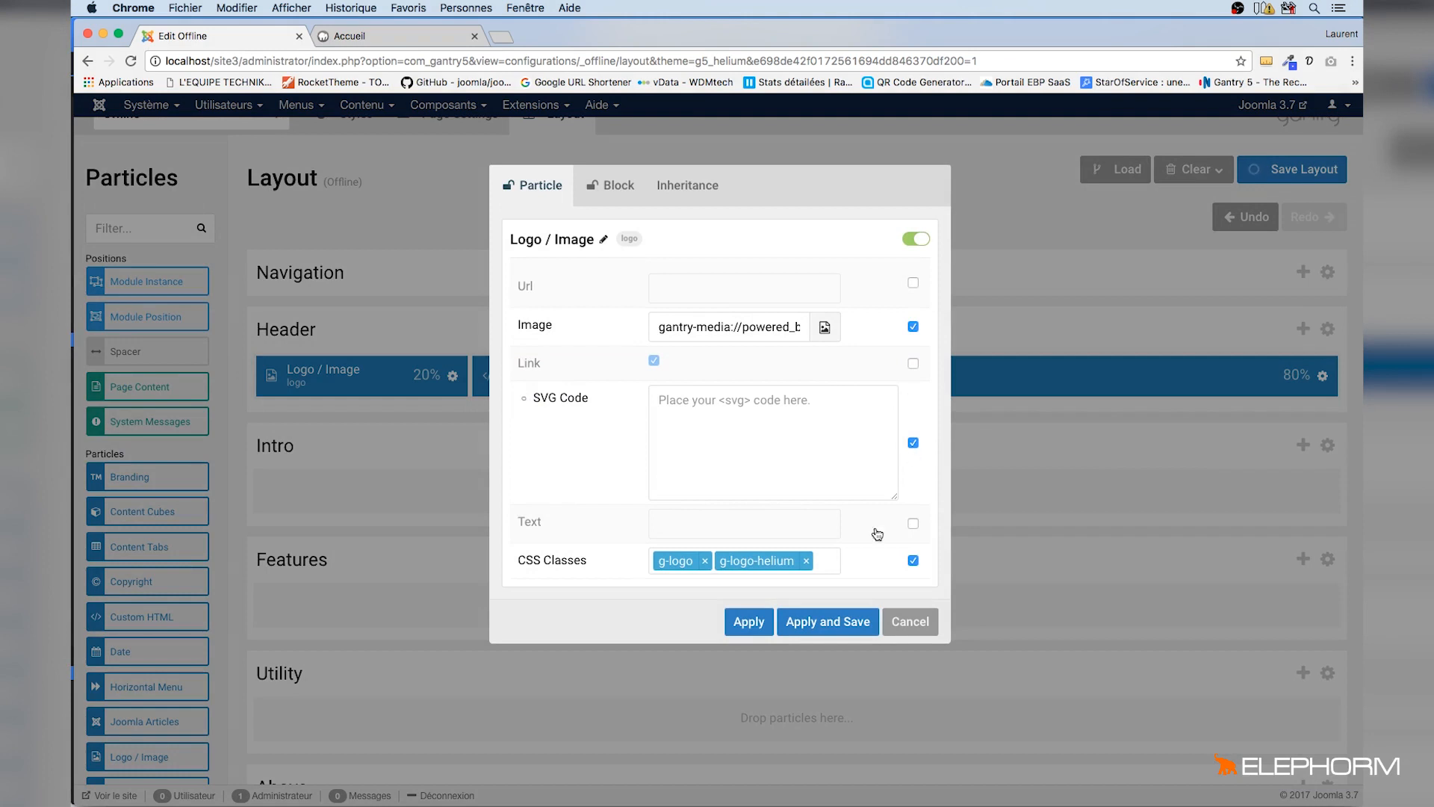
click(823, 622)
Reload the offline front-end page to check the logo
click(385, 35)
key(super+r)
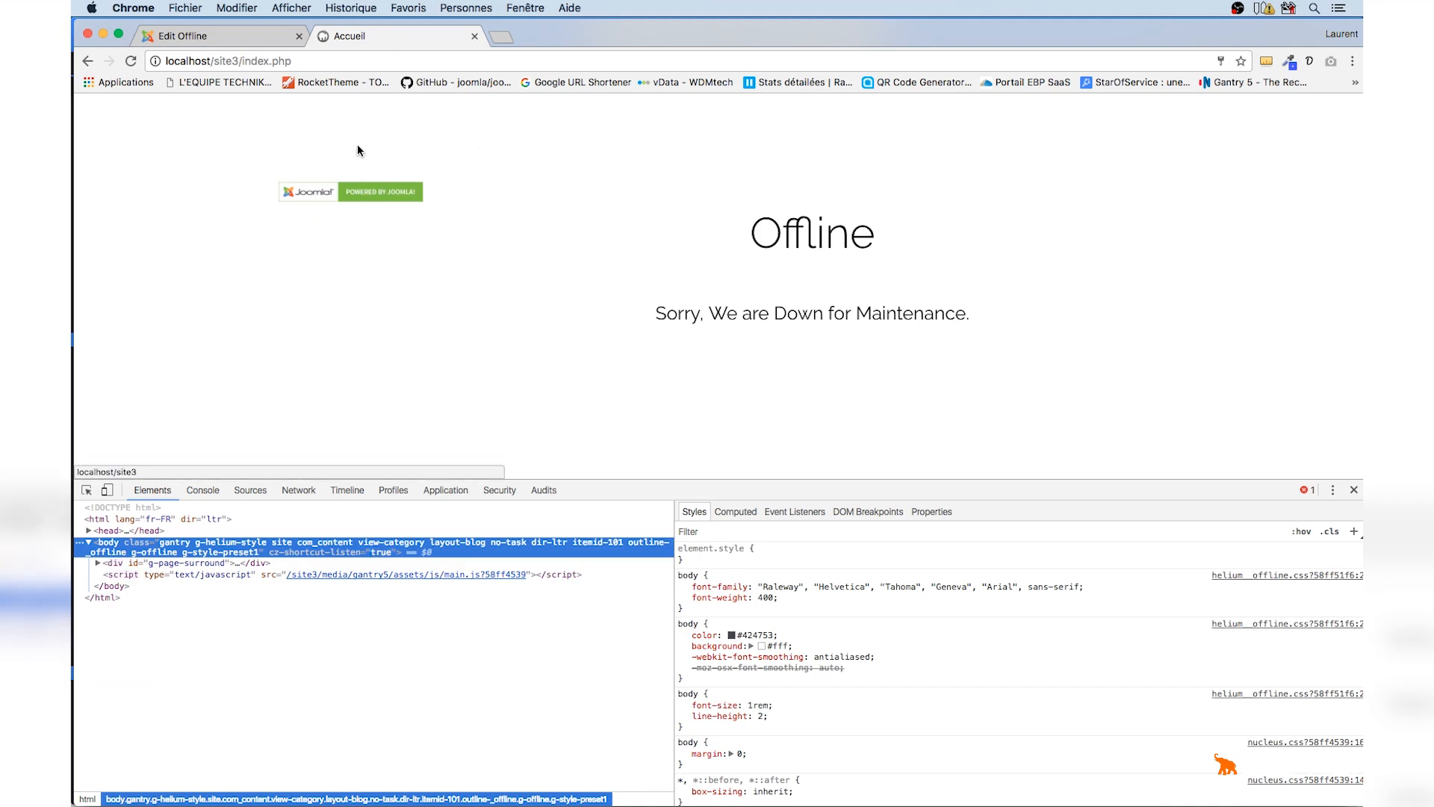
Resize the header so Logo / Image takes 35% and Custom HTML 65%, and save the layout
click(279, 37)
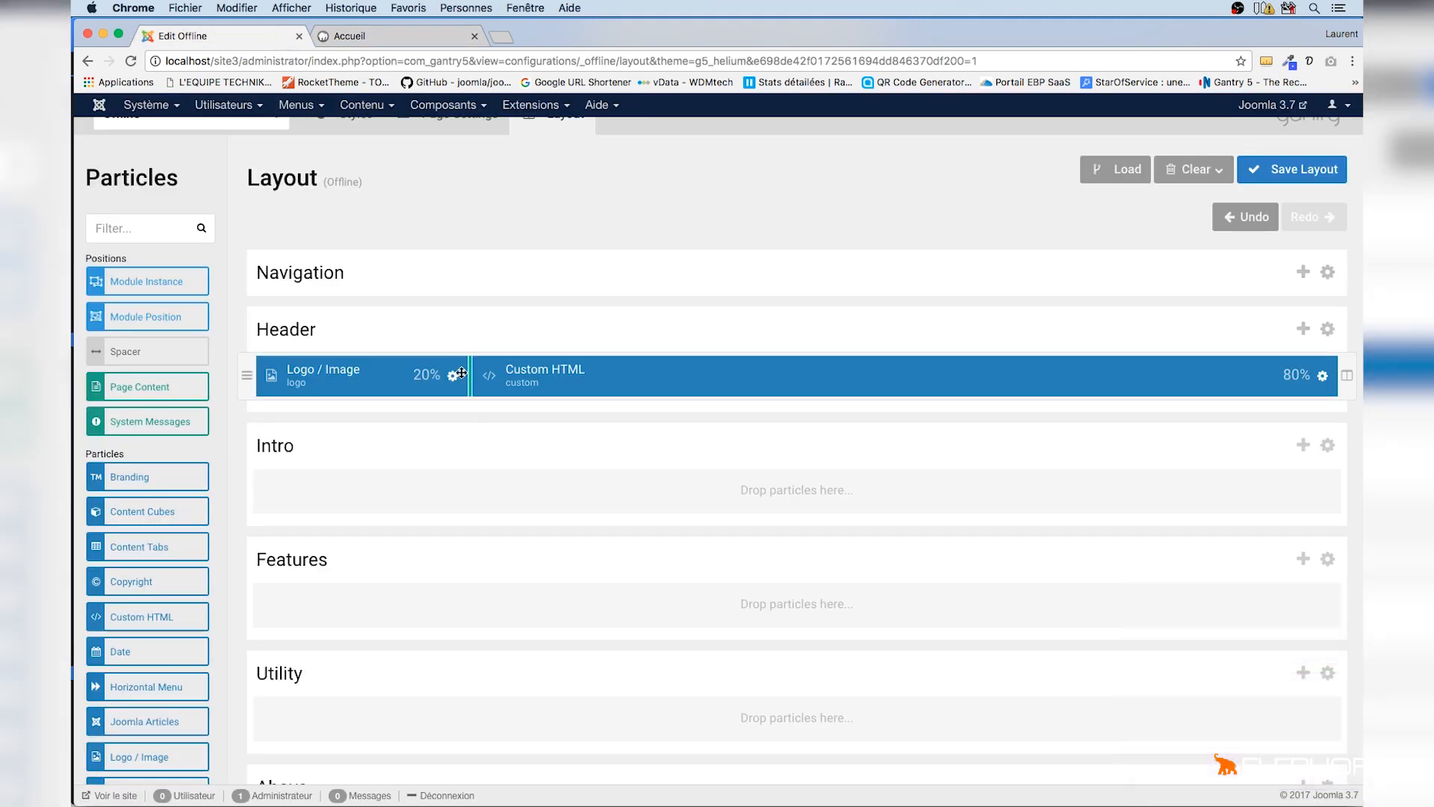
mouse_move(637, 375)
mouse_down()
mouse_move(657, 375)
mouse_move(632, 376)
mouse_up()
click(1257, 178)
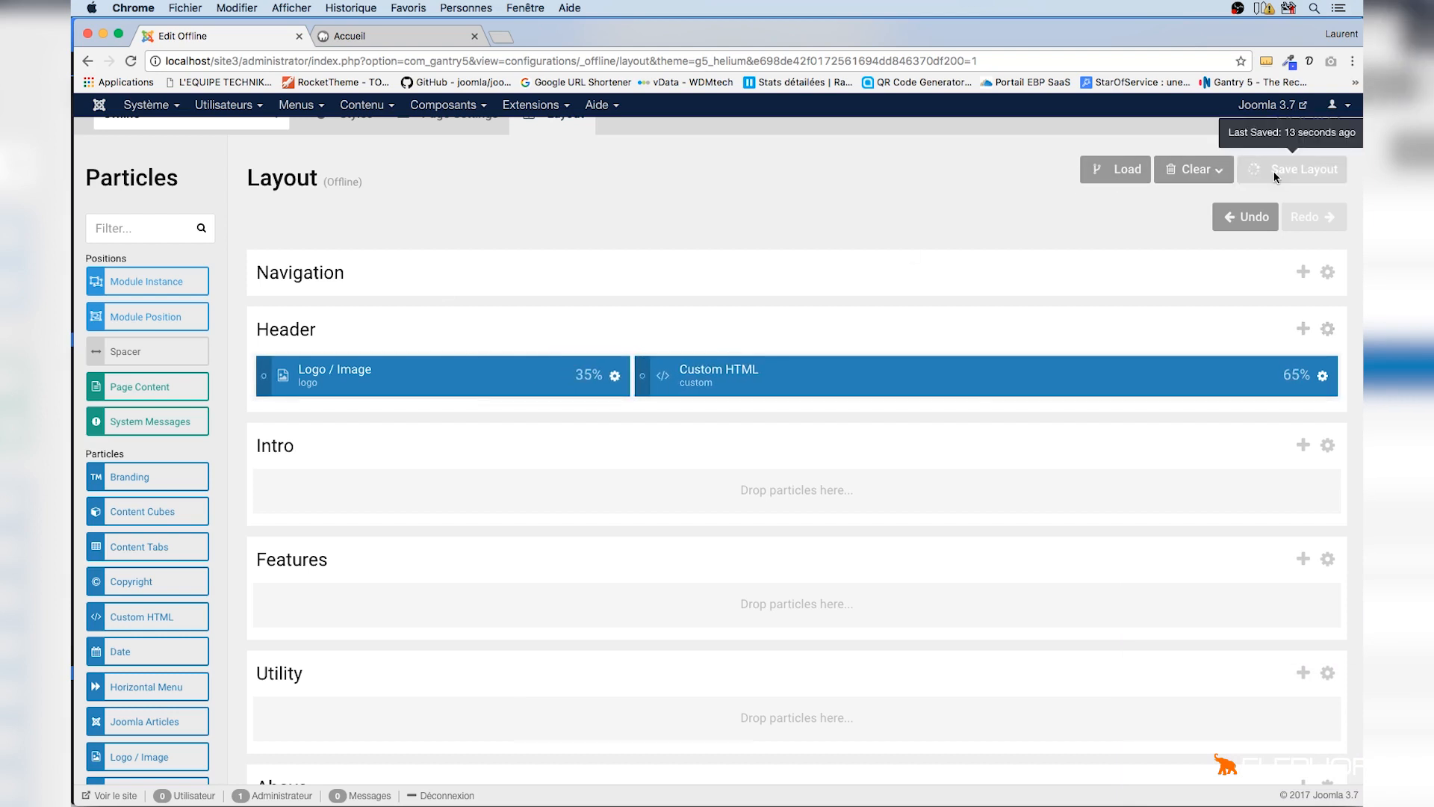
Reload the offline front-end page and review the header's title and message
click(378, 37)
key(super+r)
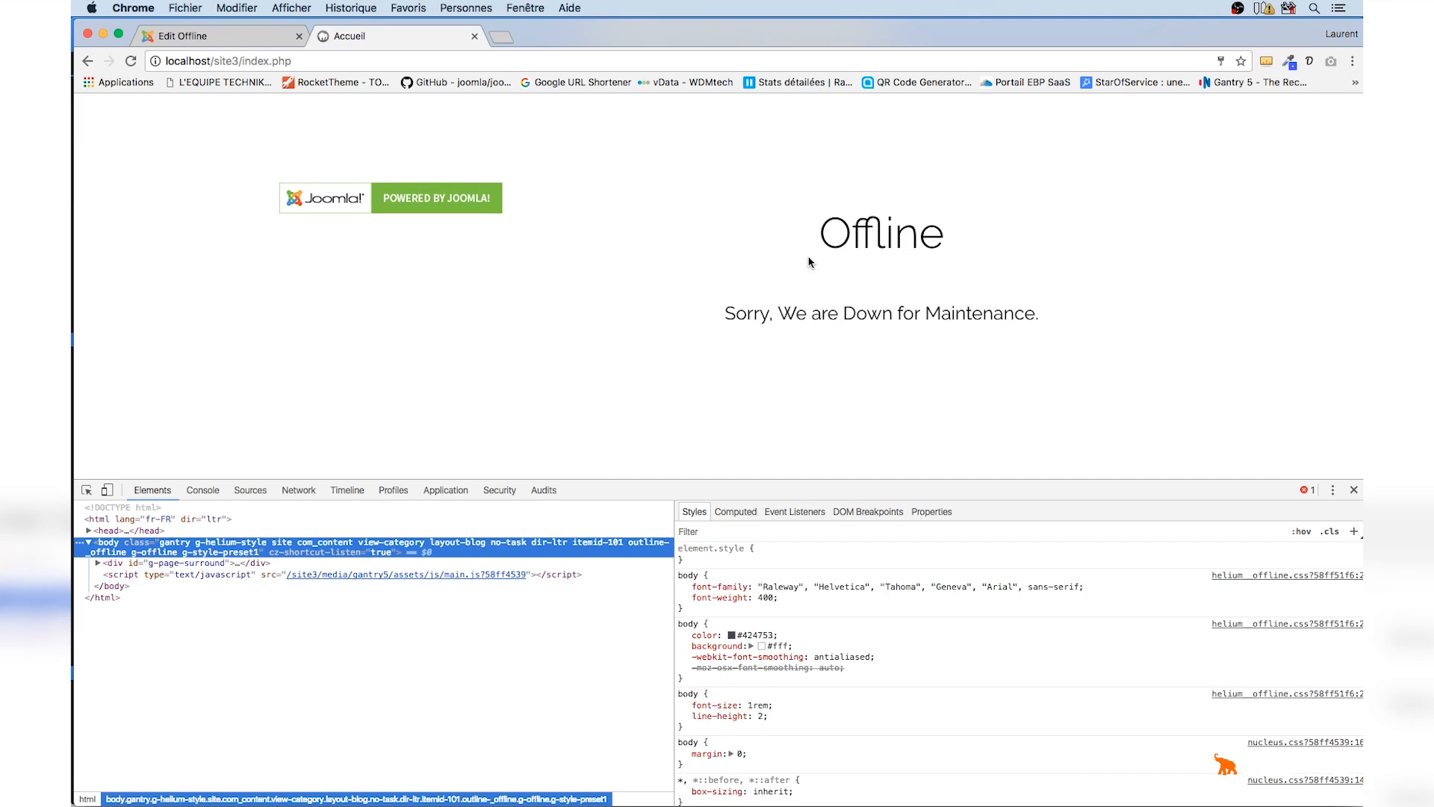
drag(809, 262, 999, 323)
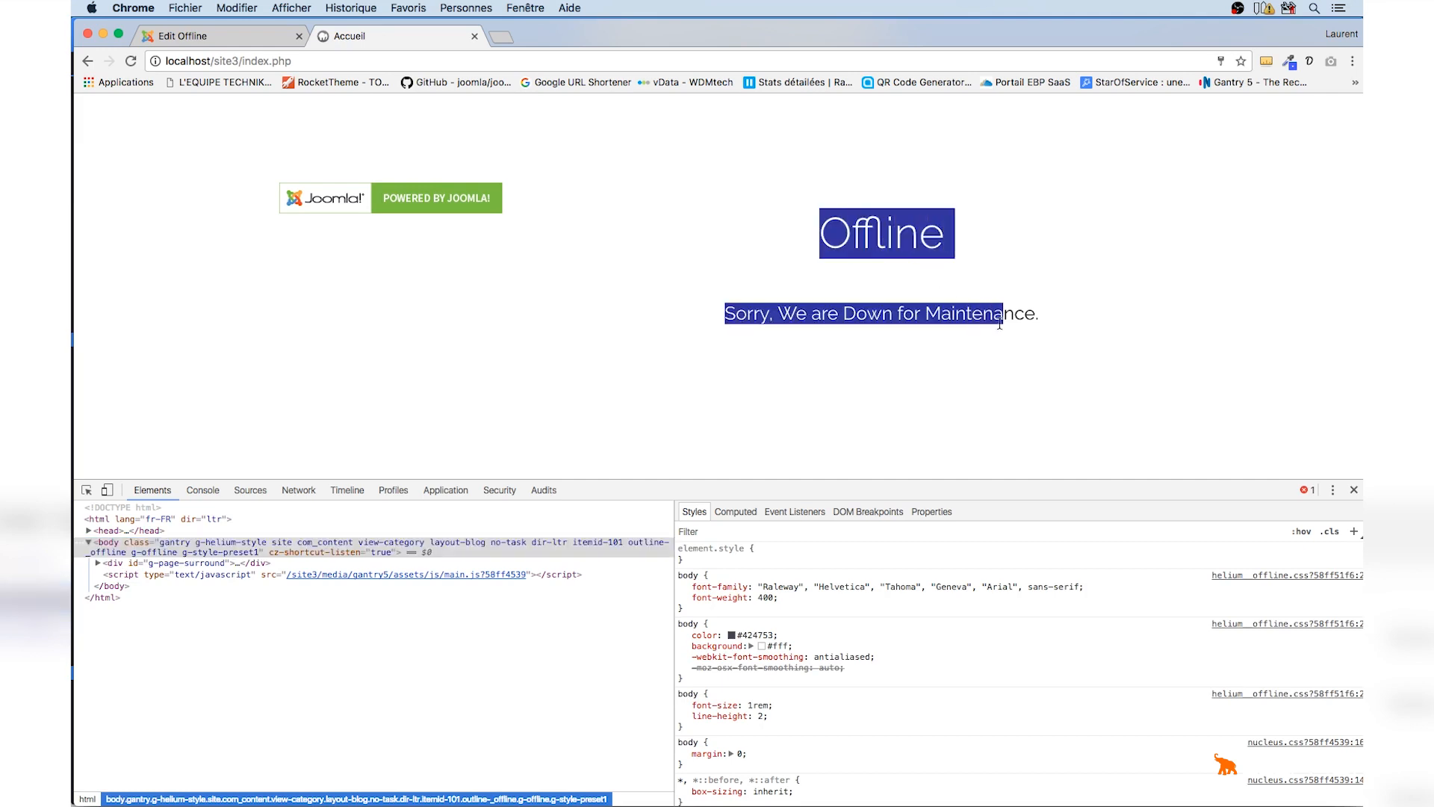
click(243, 37)
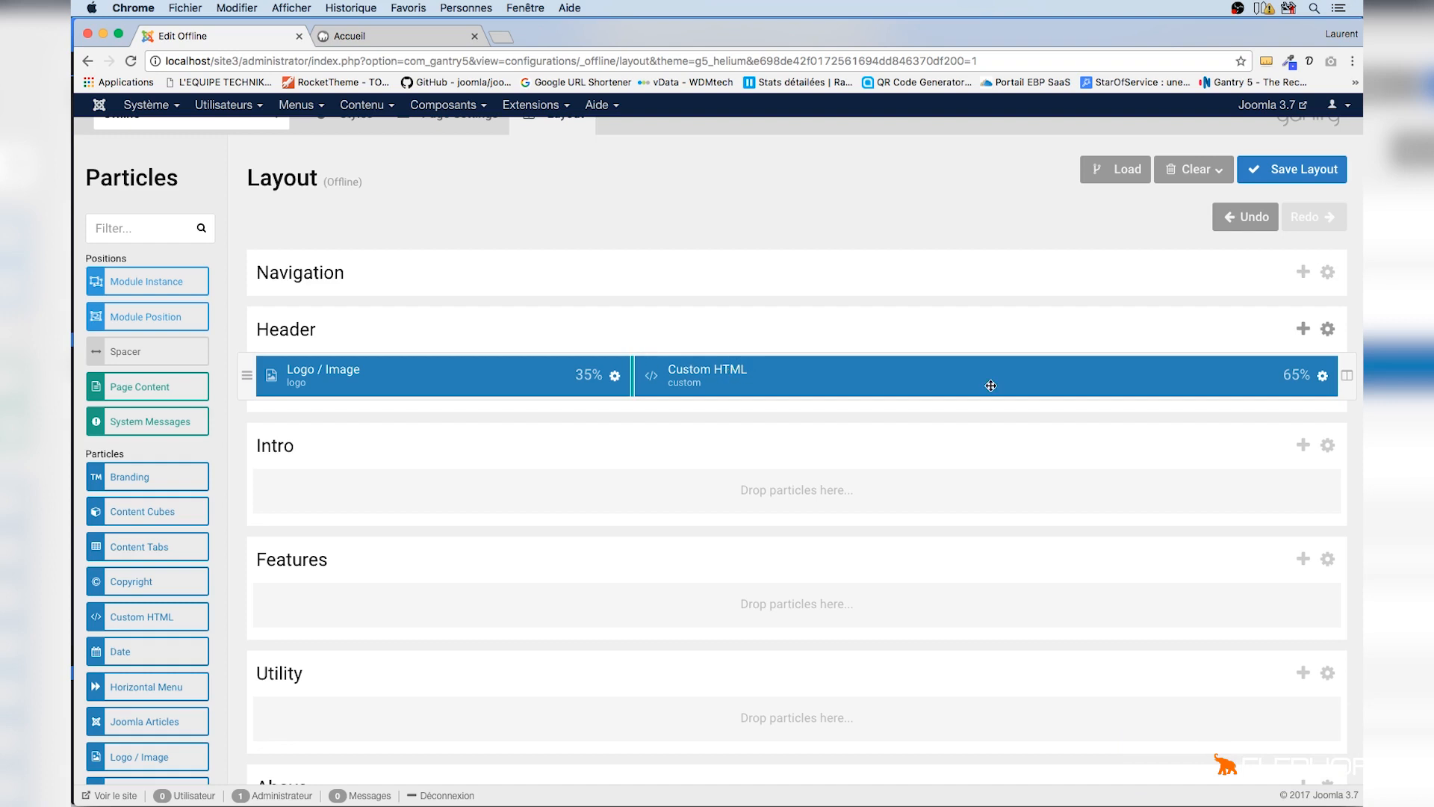
Replace the Custom HTML paragraph with "Désolé notre site n'est pas encore terminé, mais il le sera très bientôt !!!" and apply and save
click(1322, 376)
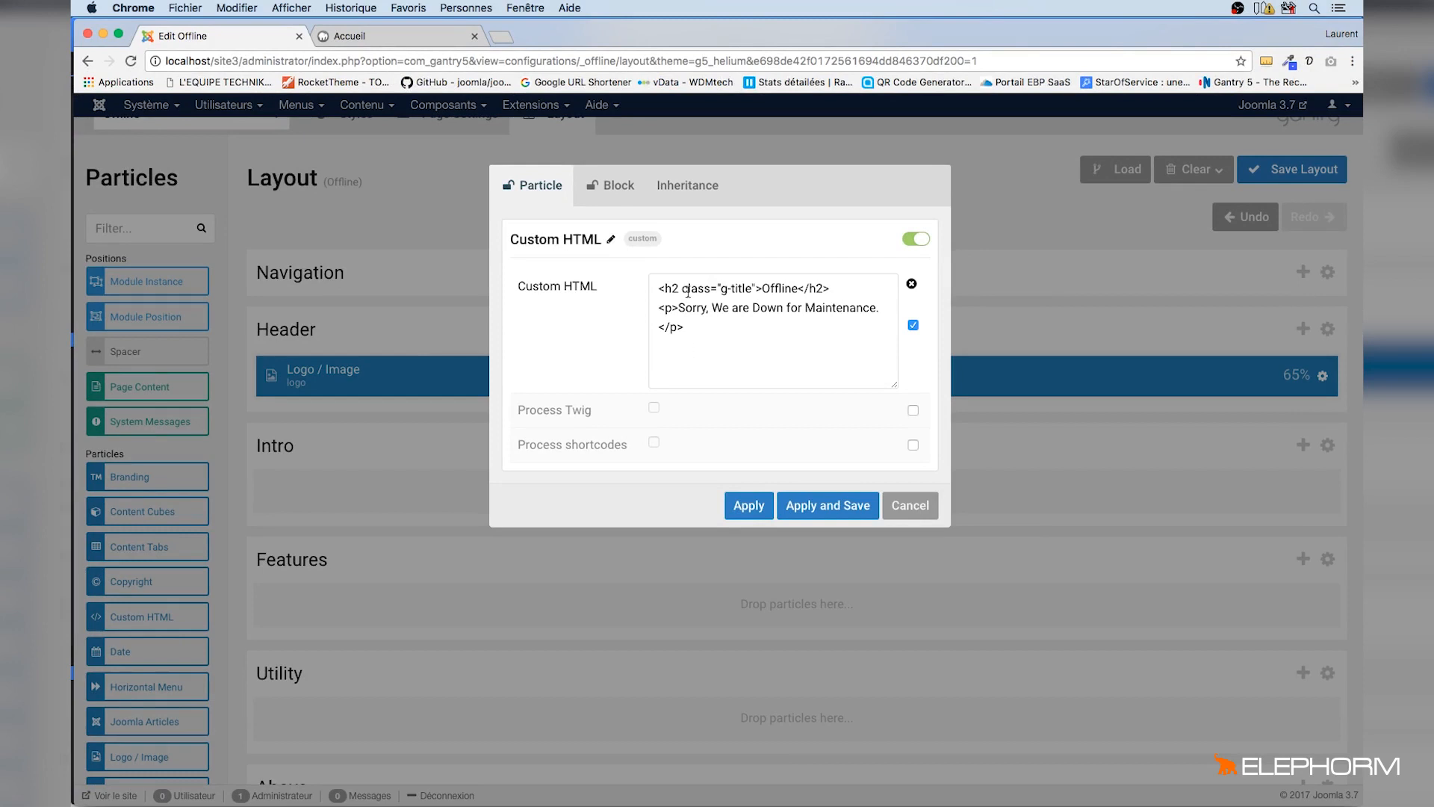
drag(679, 312, 873, 310)
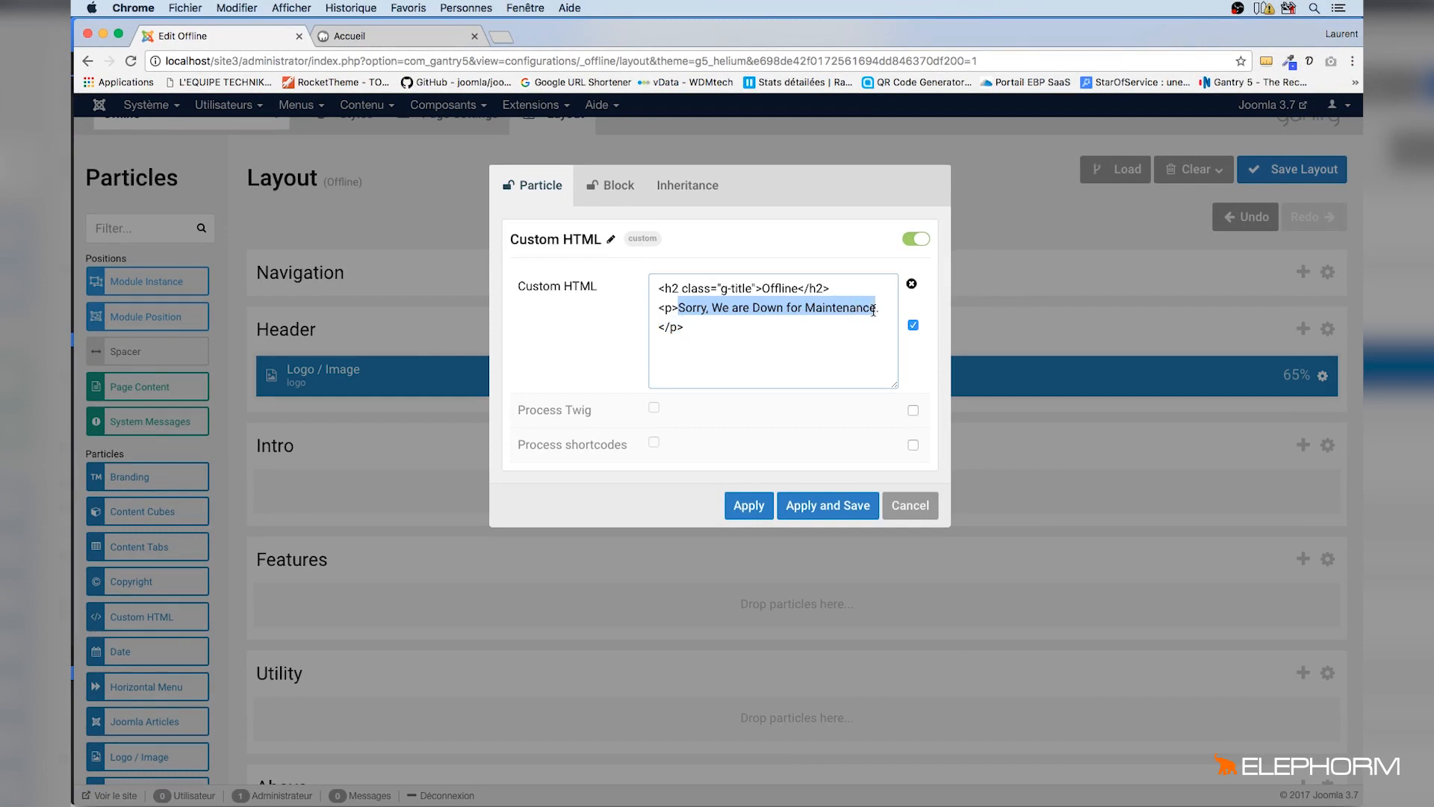
text(Désolé no)
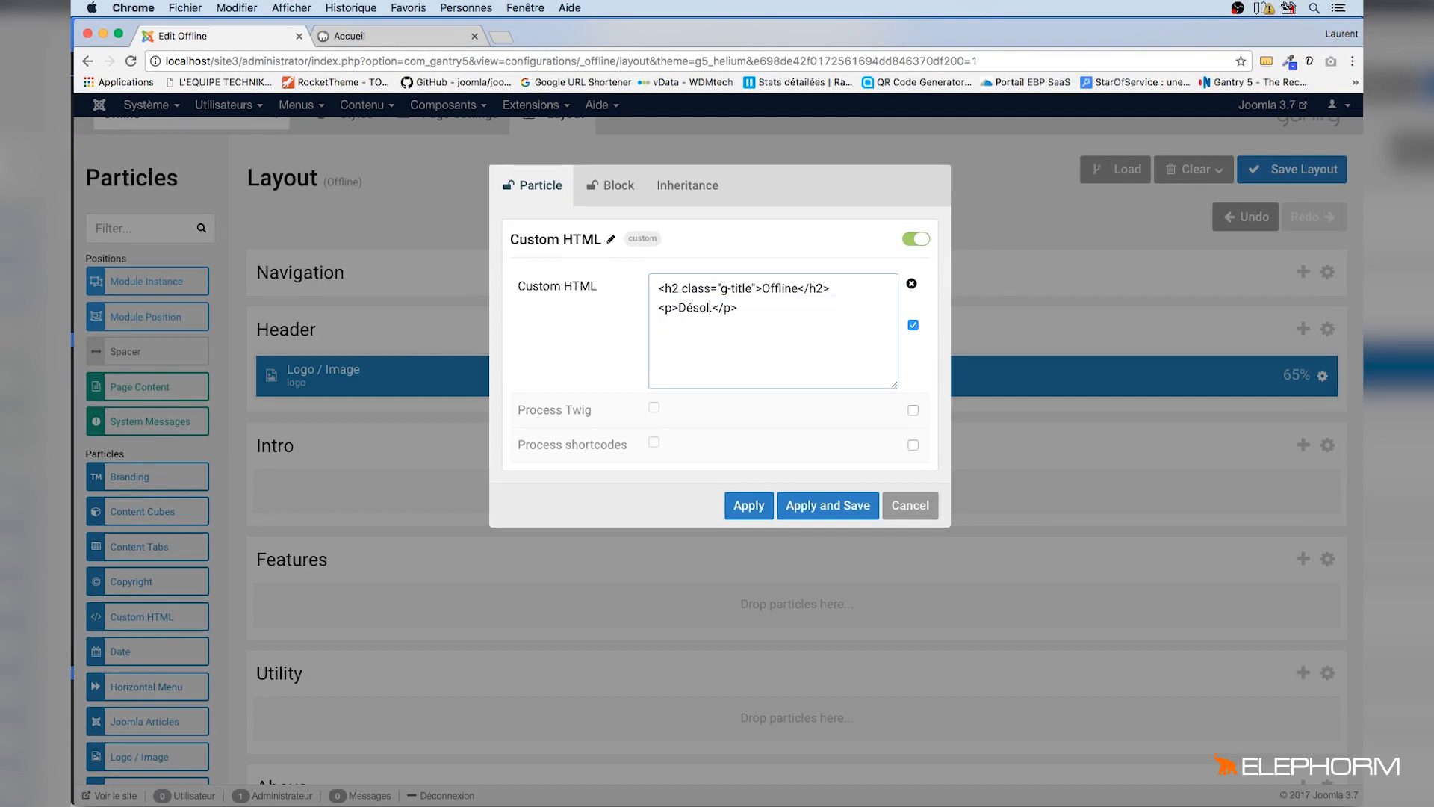
text(tre site n')
text(est pas enco)
text(re terminé, ma)
text(is )
text(il le sera)
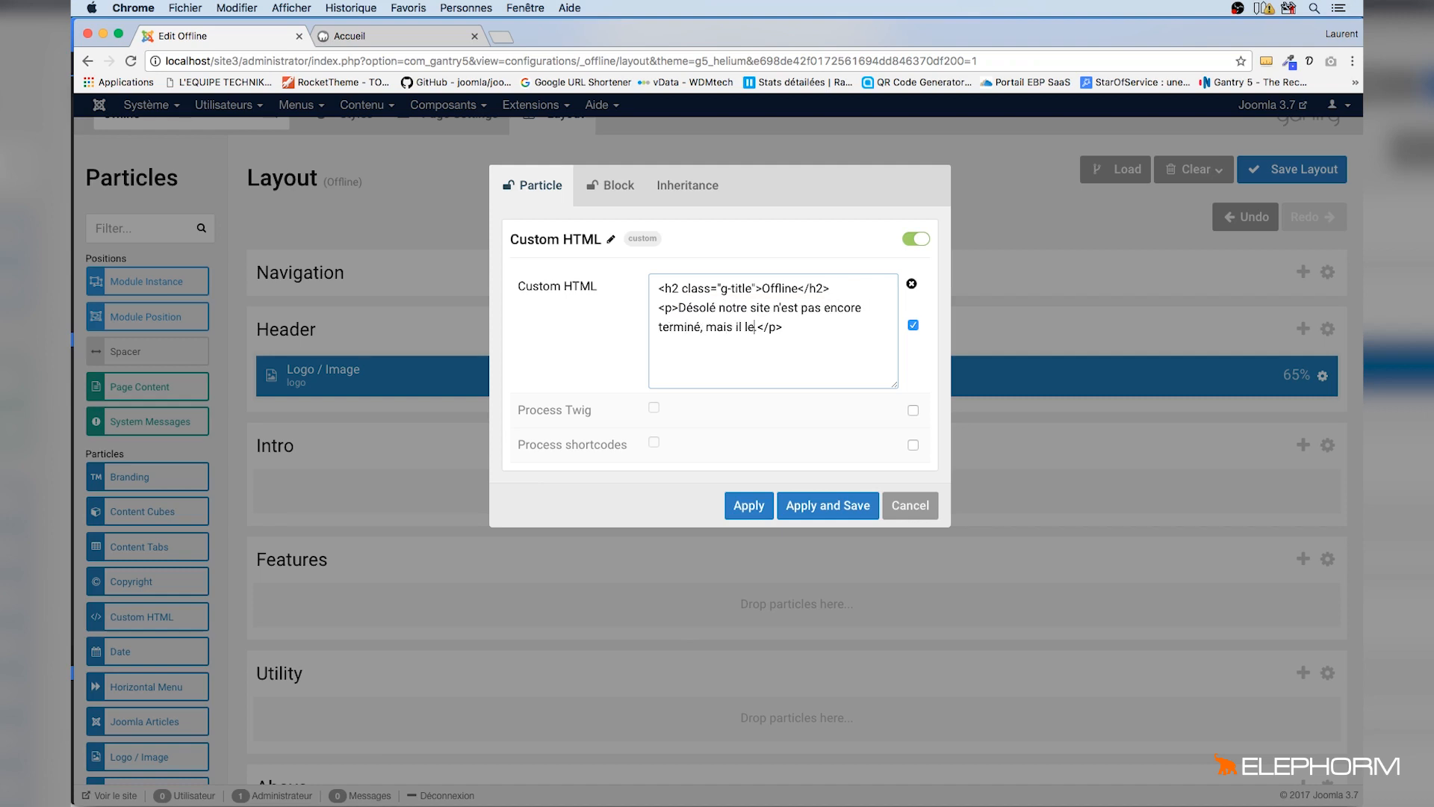
text( très bientôt !!!)
click(827, 504)
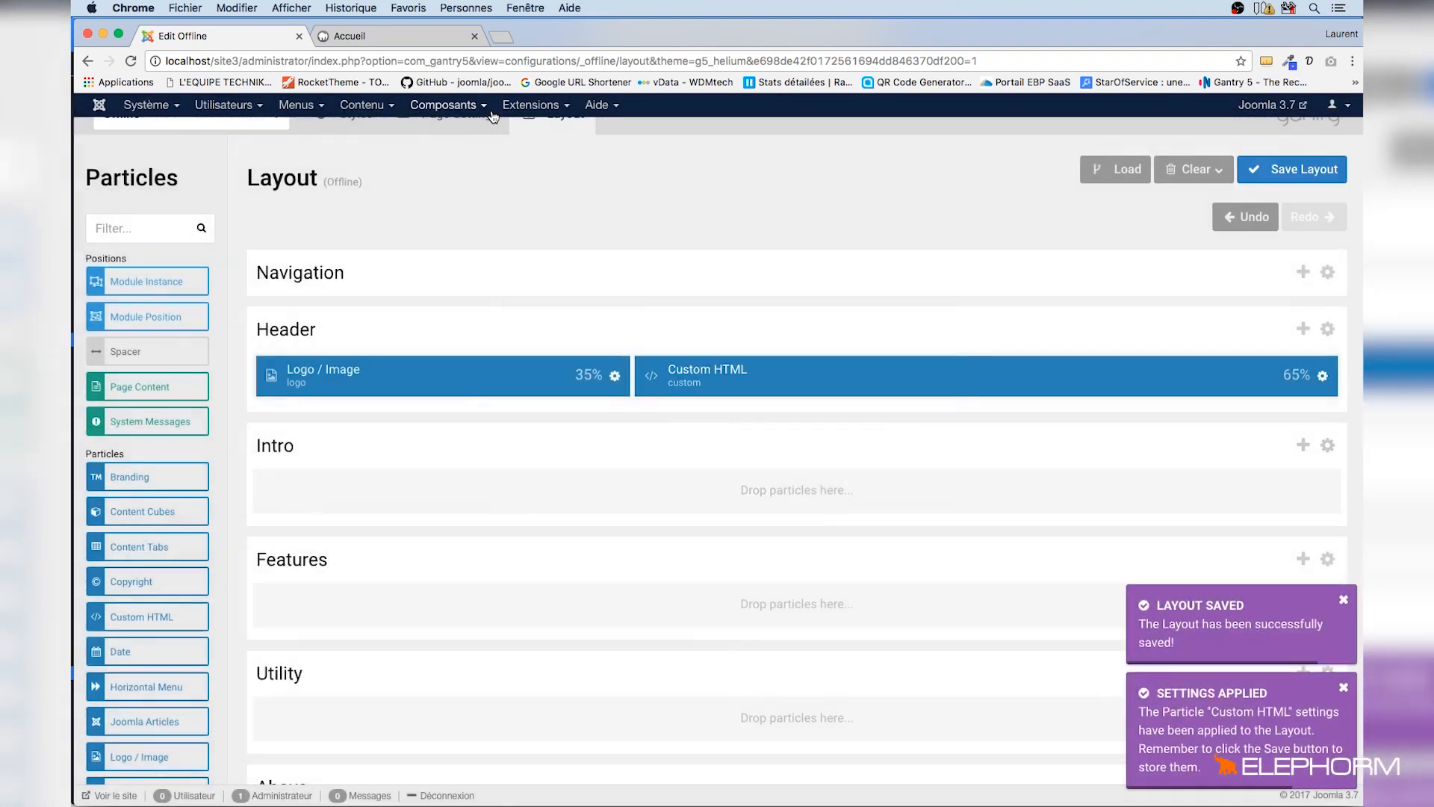
Reload the offline front-end page to check the new message
click(377, 36)
key(super+r)
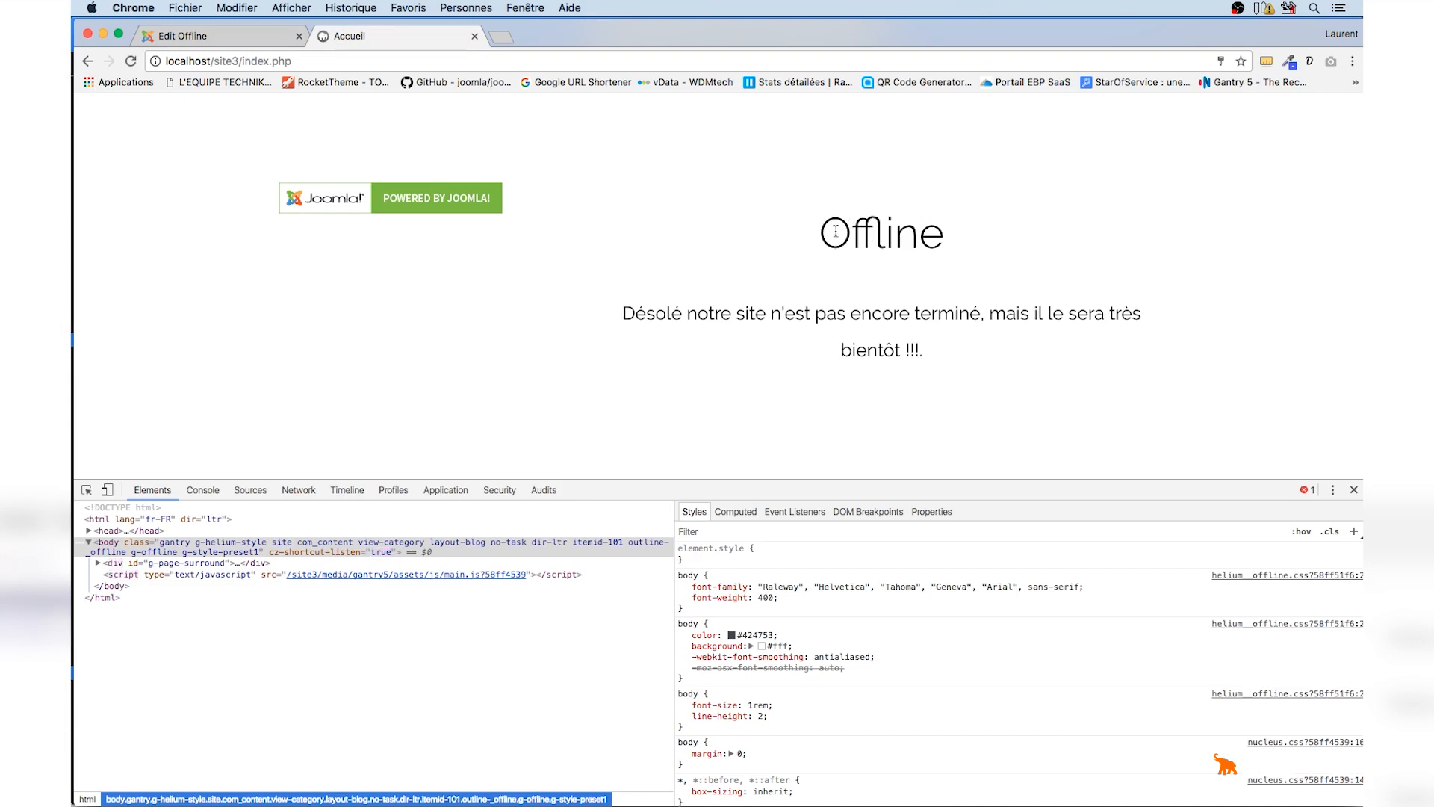
drag(817, 231, 957, 230)
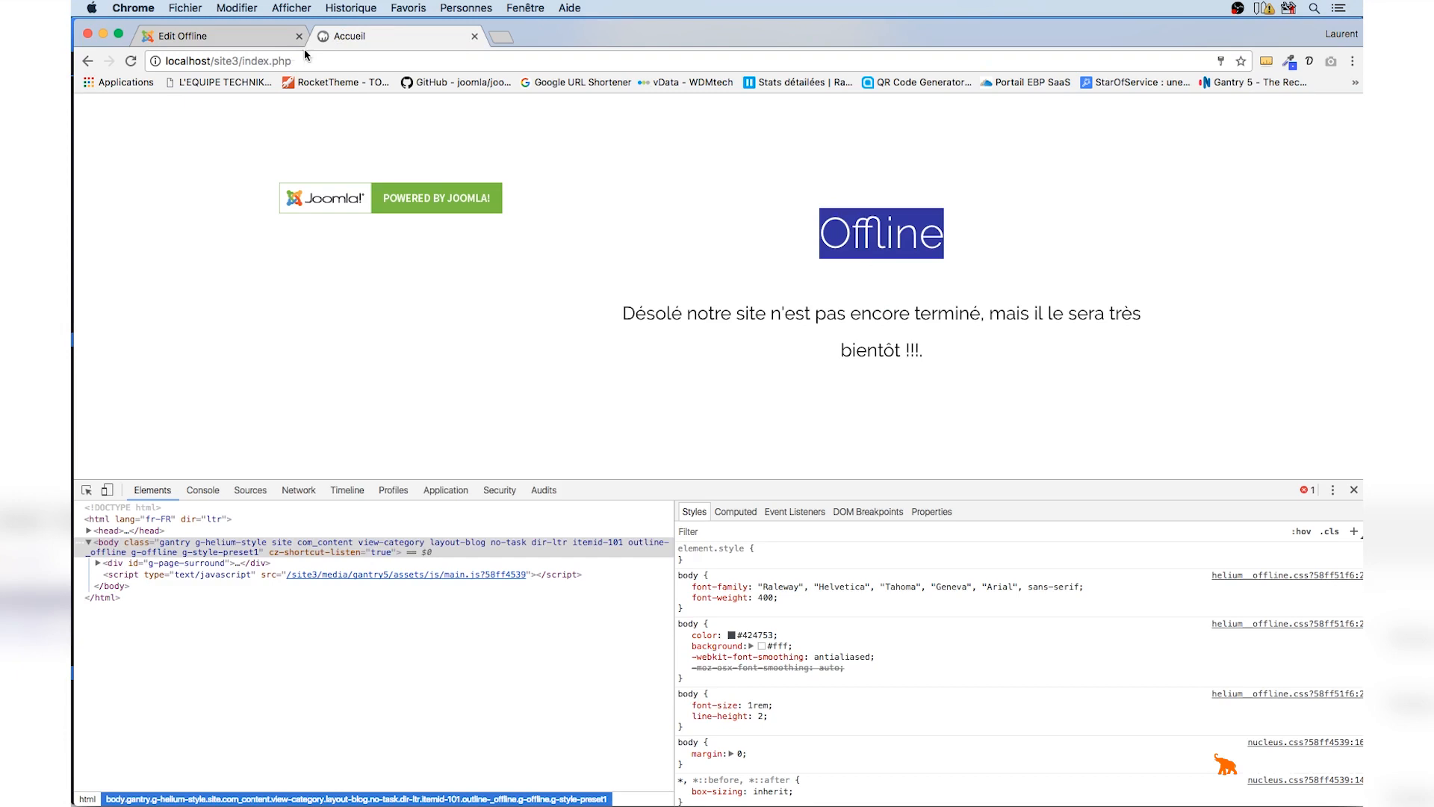
click(255, 44)
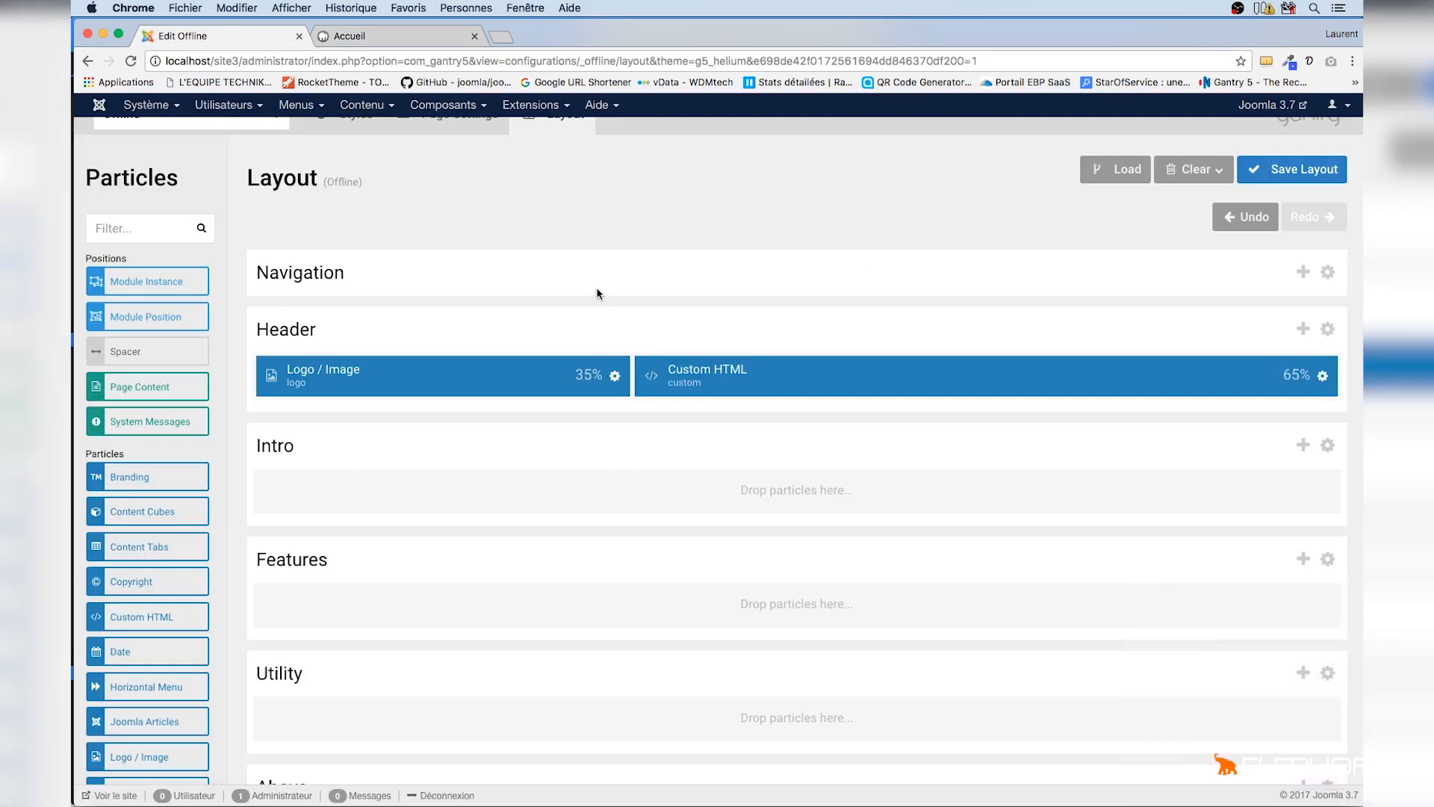
Comment out the Offline heading in the Custom HTML particle with <!-- and --> and save
click(1322, 376)
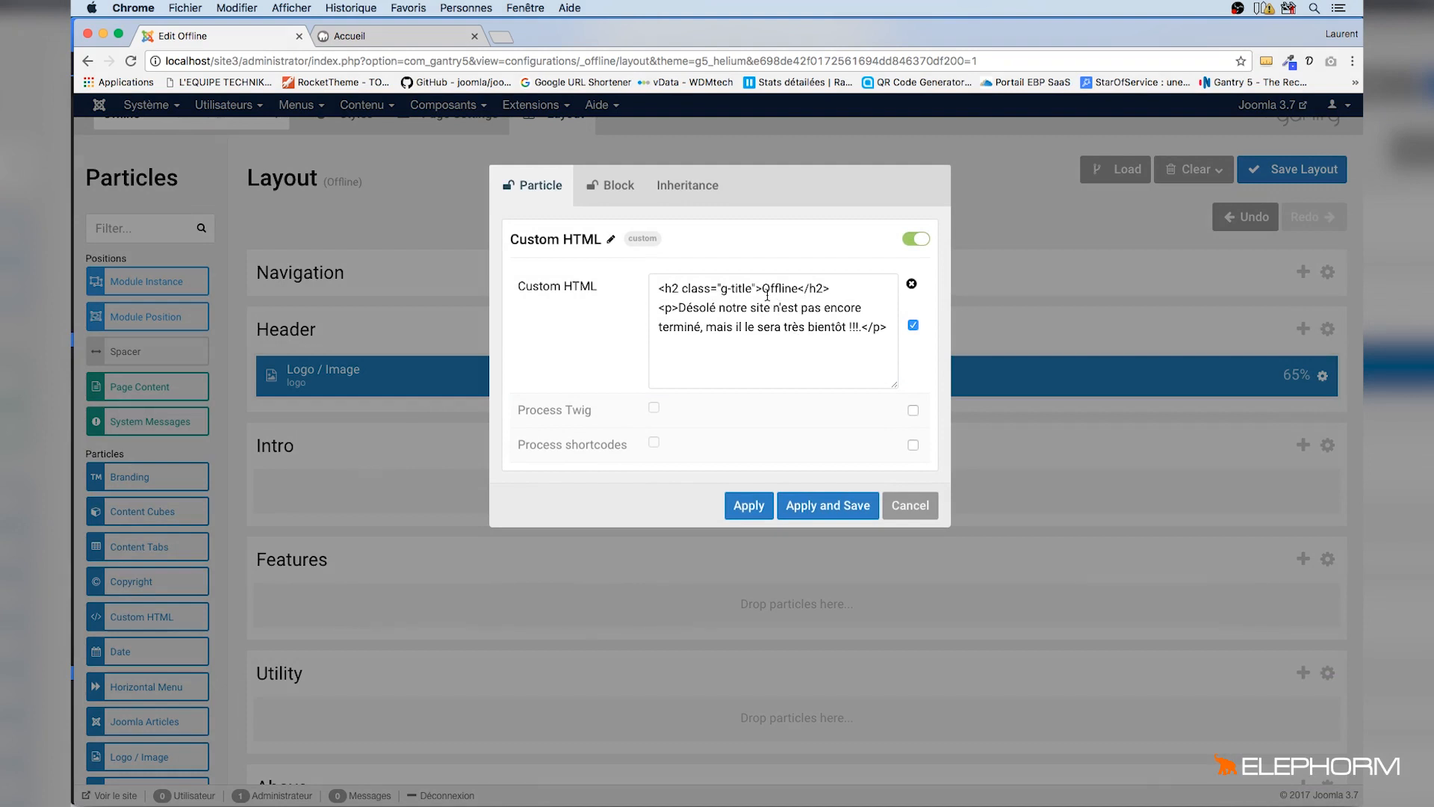
drag(762, 290, 795, 289)
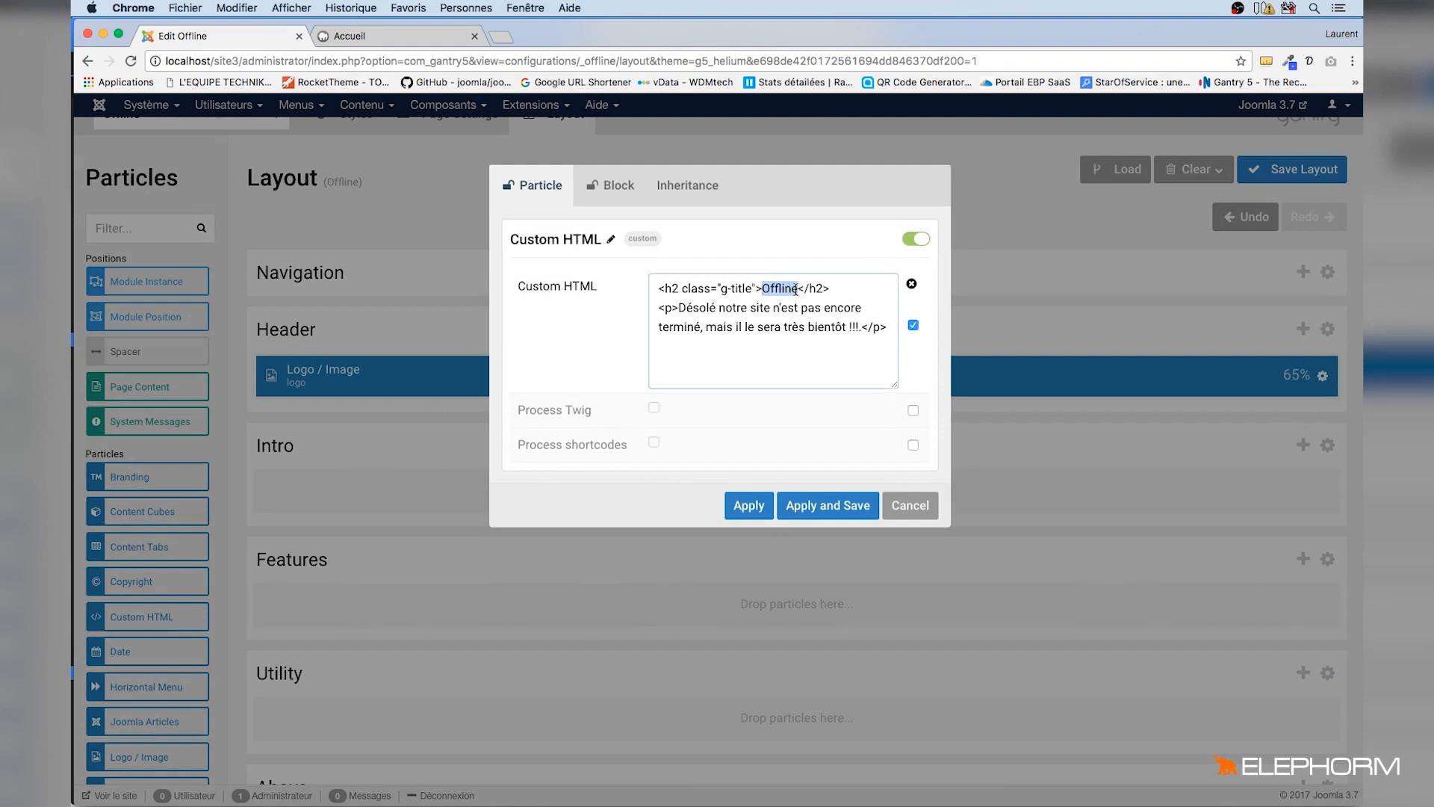
click(655, 288)
text(<!--)
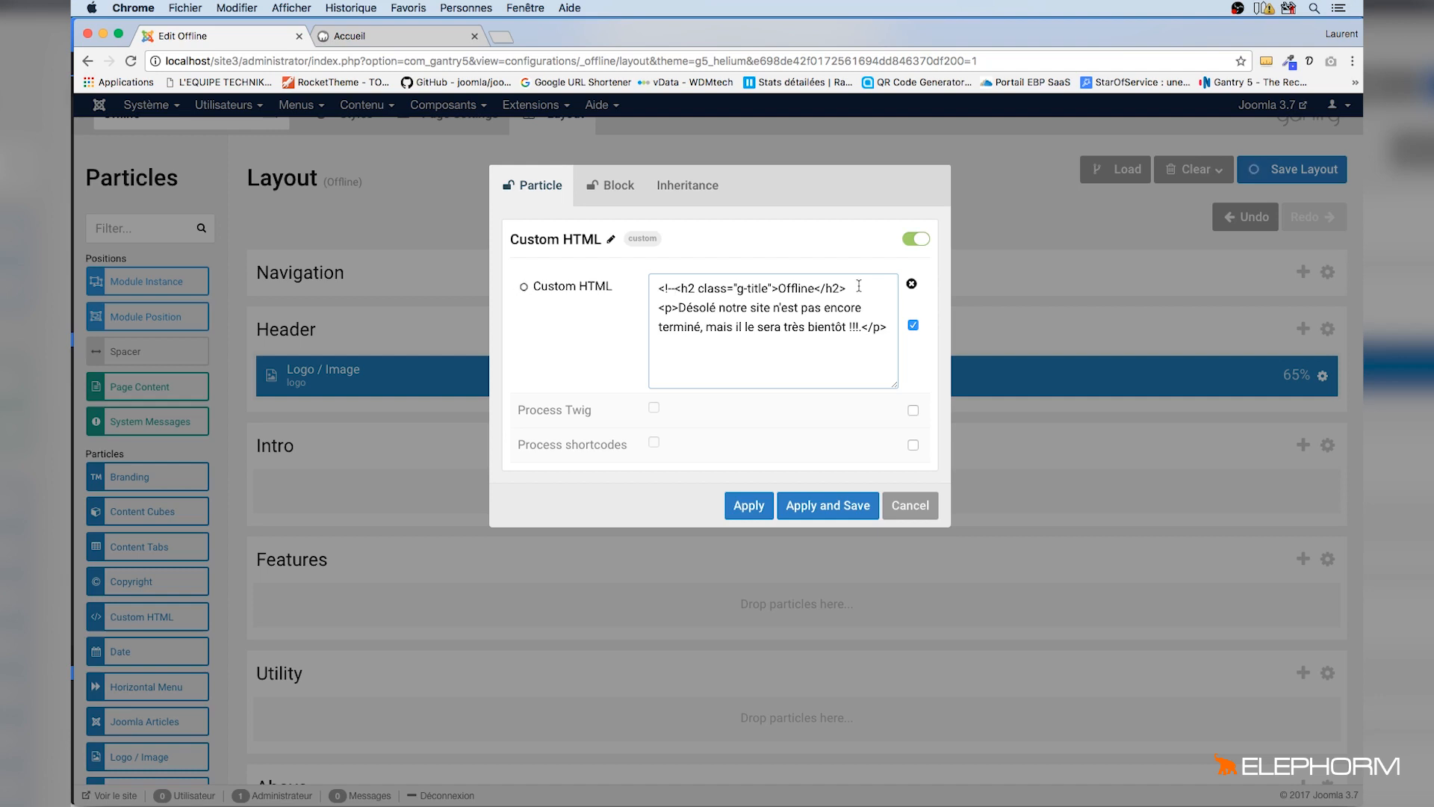
click(859, 288)
text(-->)
click(677, 287)
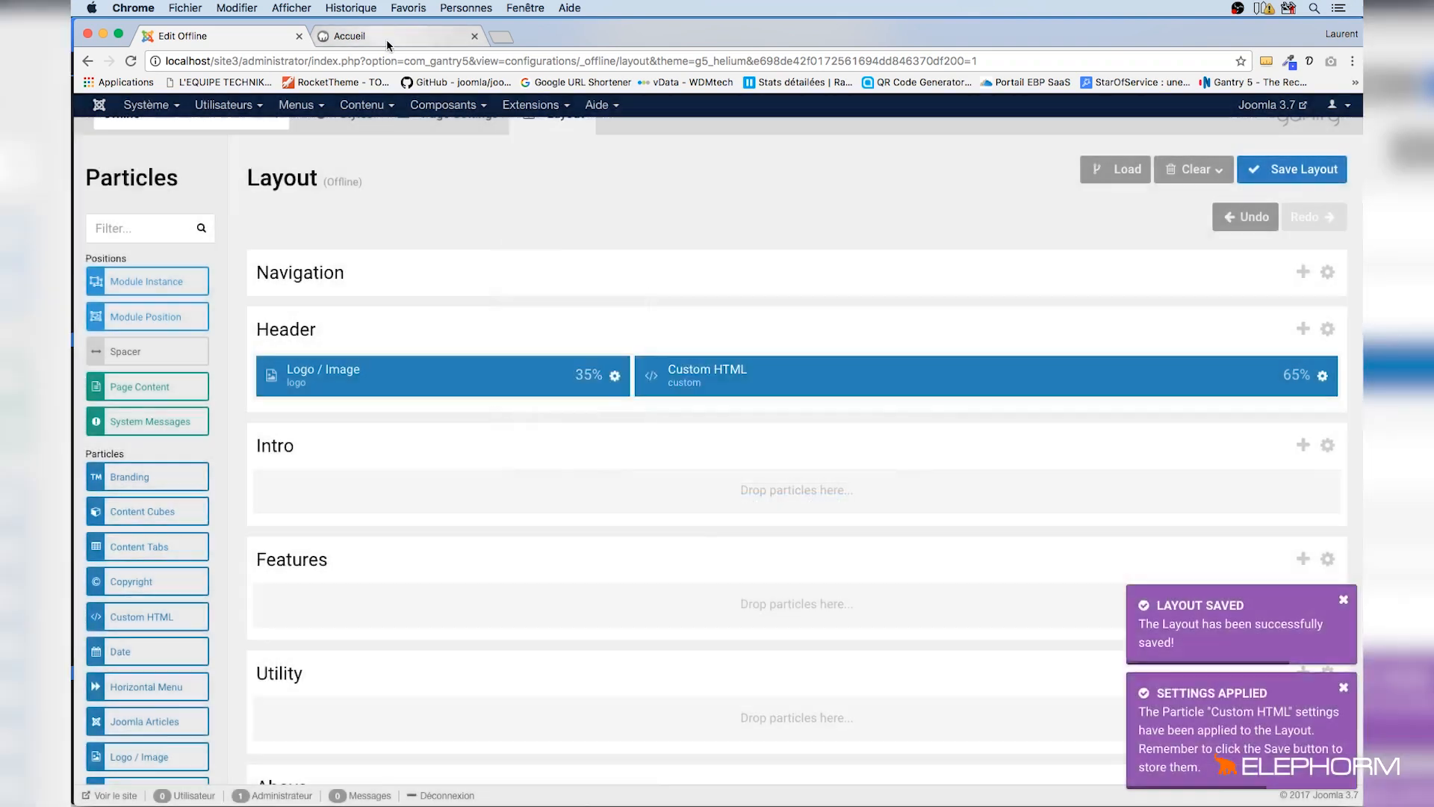
Reload the offline front-end page and scroll through its content
click(386, 39)
key(super+r)
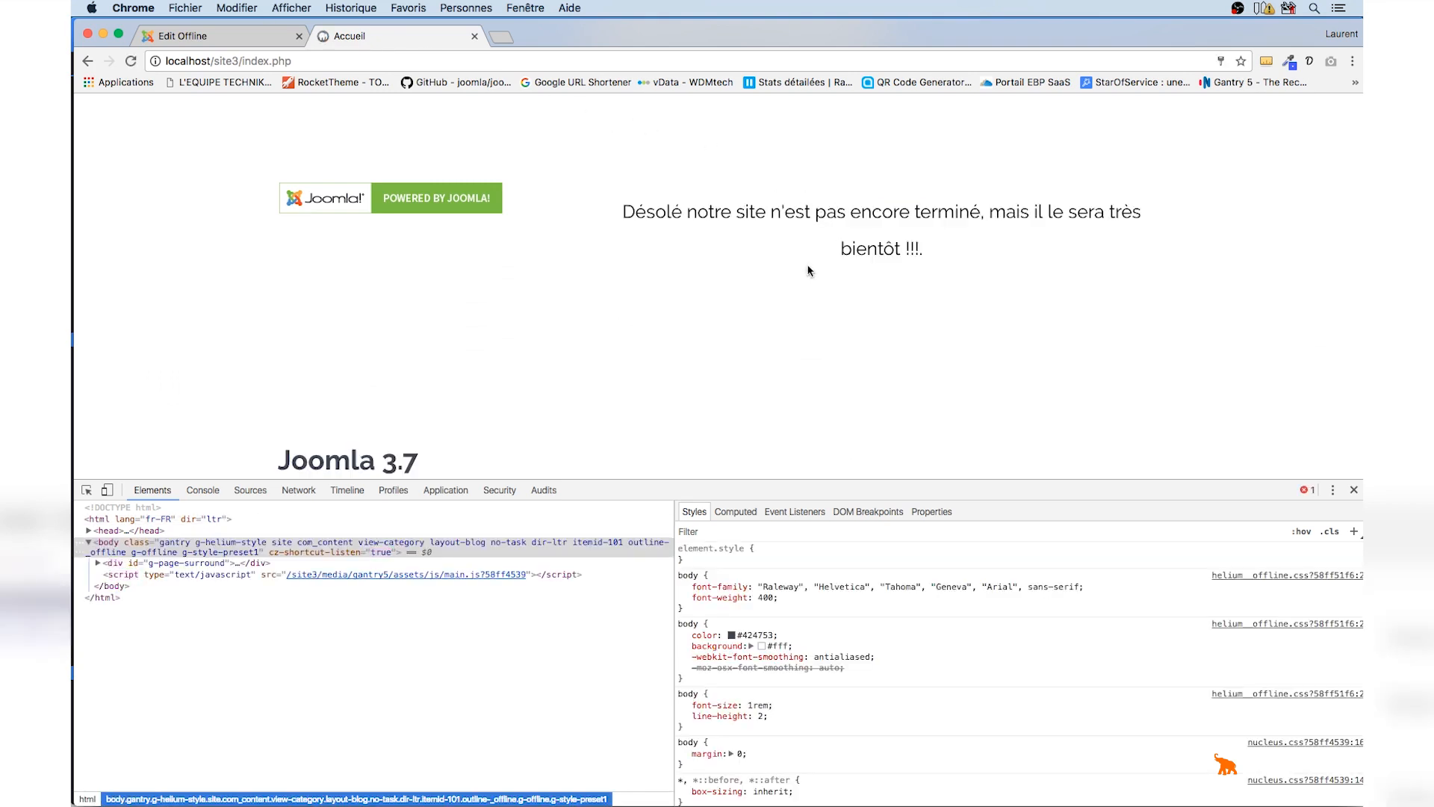
scroll(856, 236, down, 5)
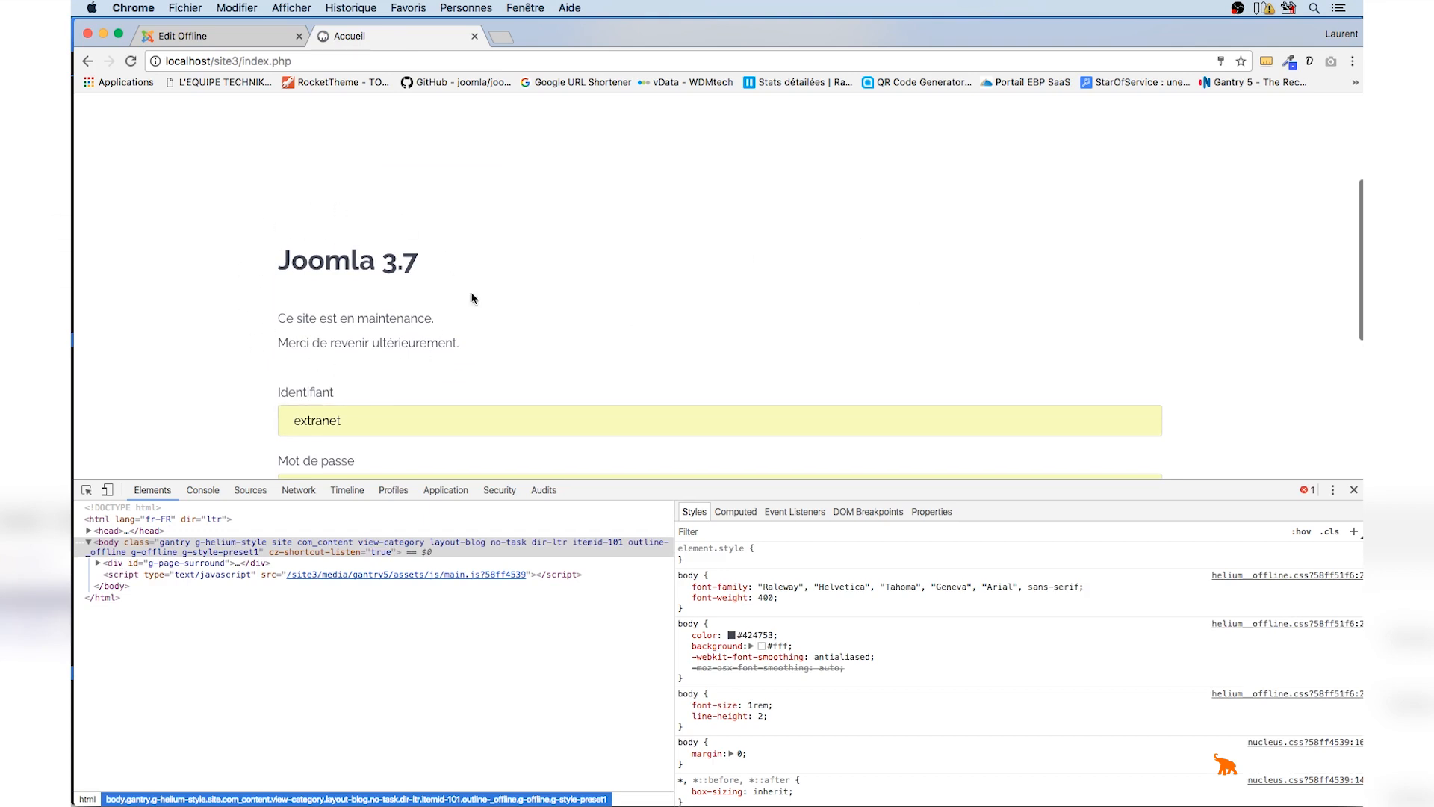
Remove the Page Content, System Messages and footer particles from the Offline layout and save the layout
click(232, 35)
scroll(527, 320, down, 10)
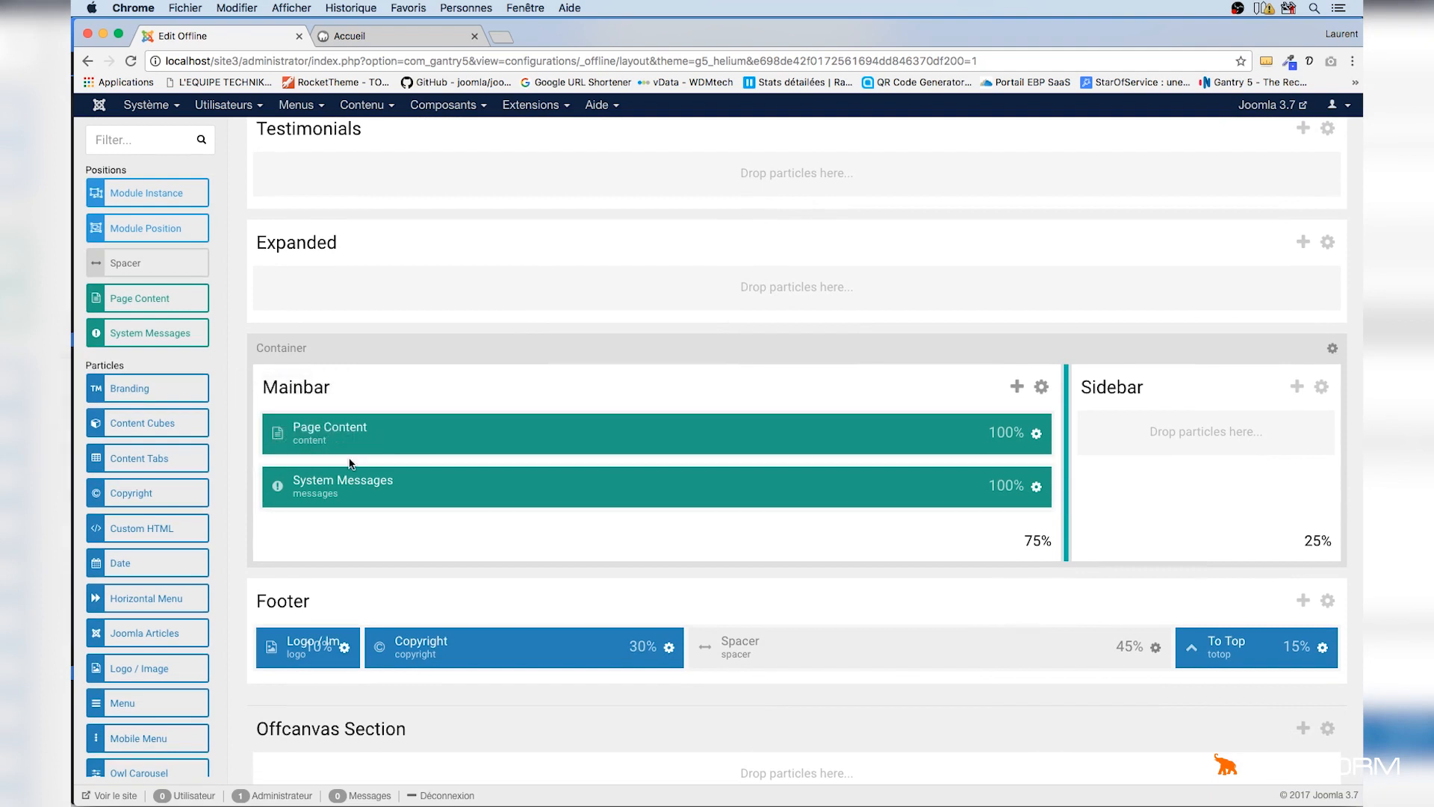
drag(253, 435, 227, 159)
drag(254, 468, 277, 137)
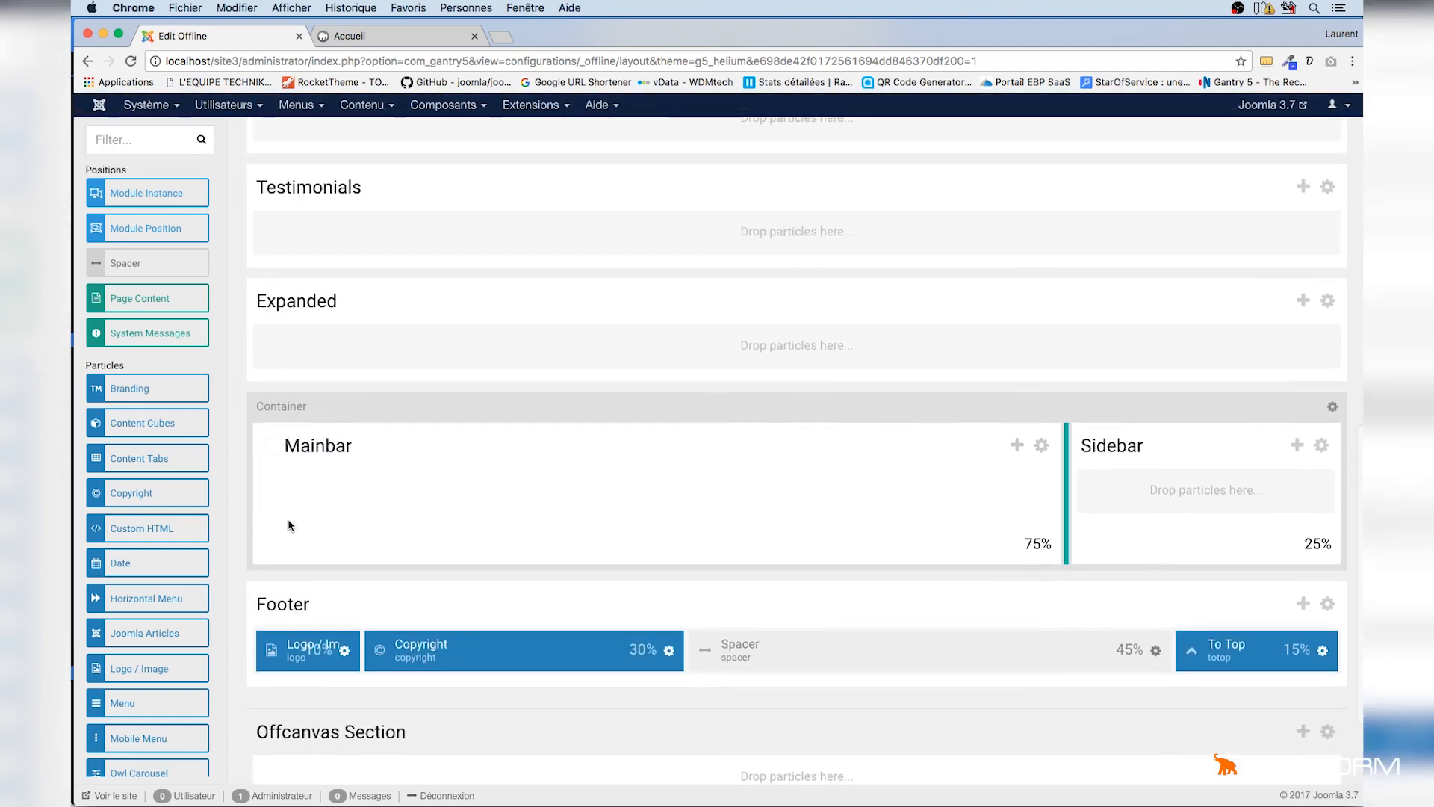
drag(246, 648, 237, 142)
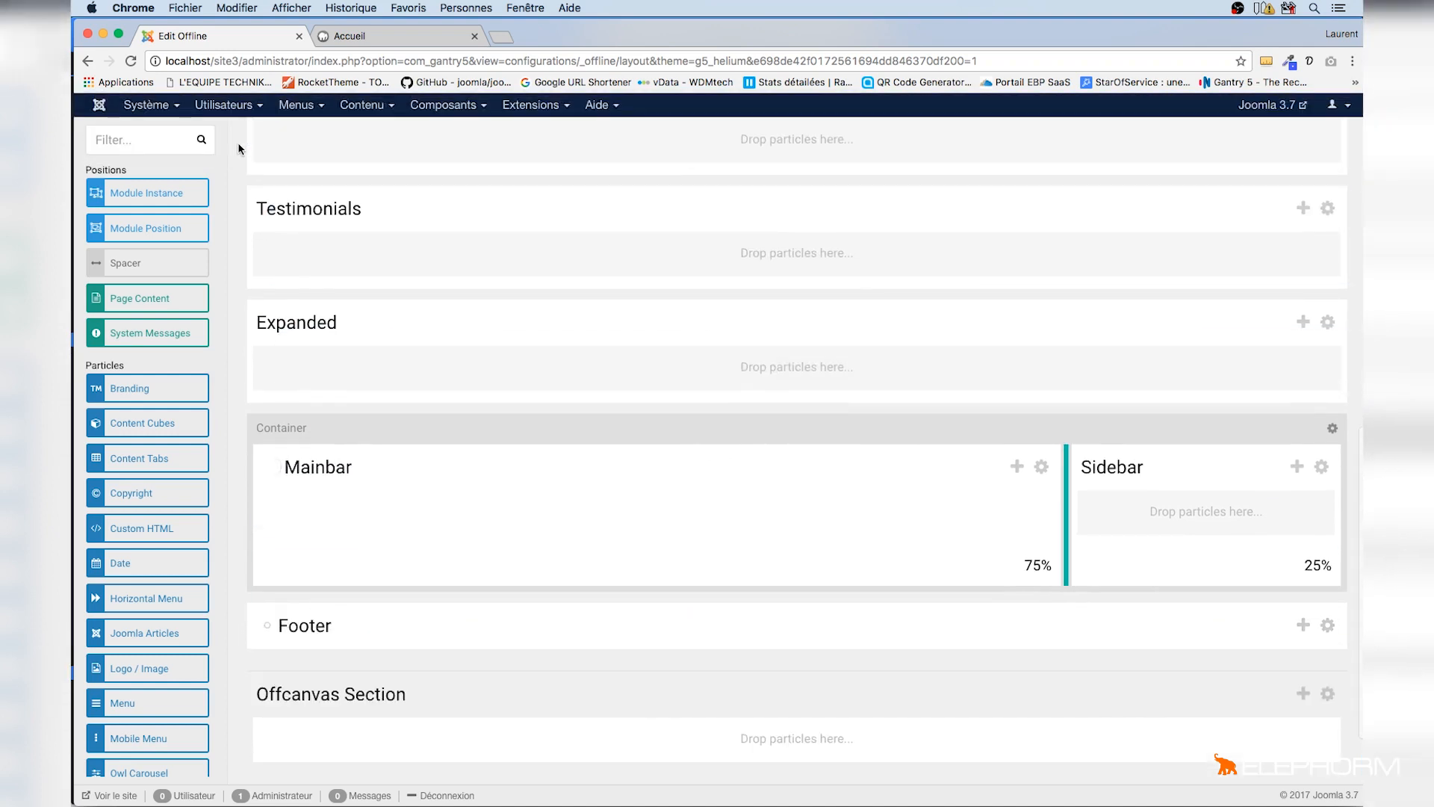
scroll(523, 374, up, 15)
click(1297, 234)
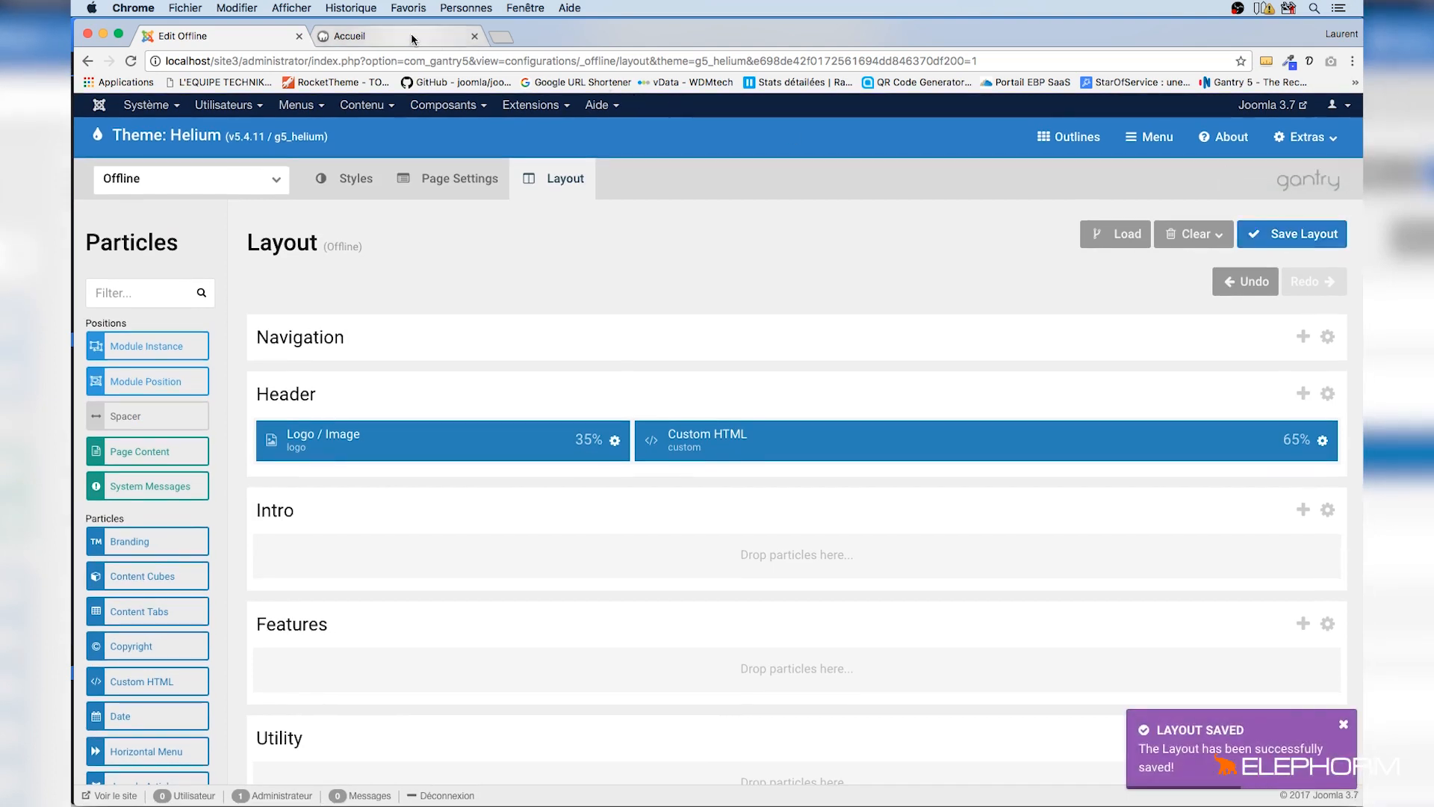
Reload the offline front-end page and close the developer tools to review the result
click(411, 35)
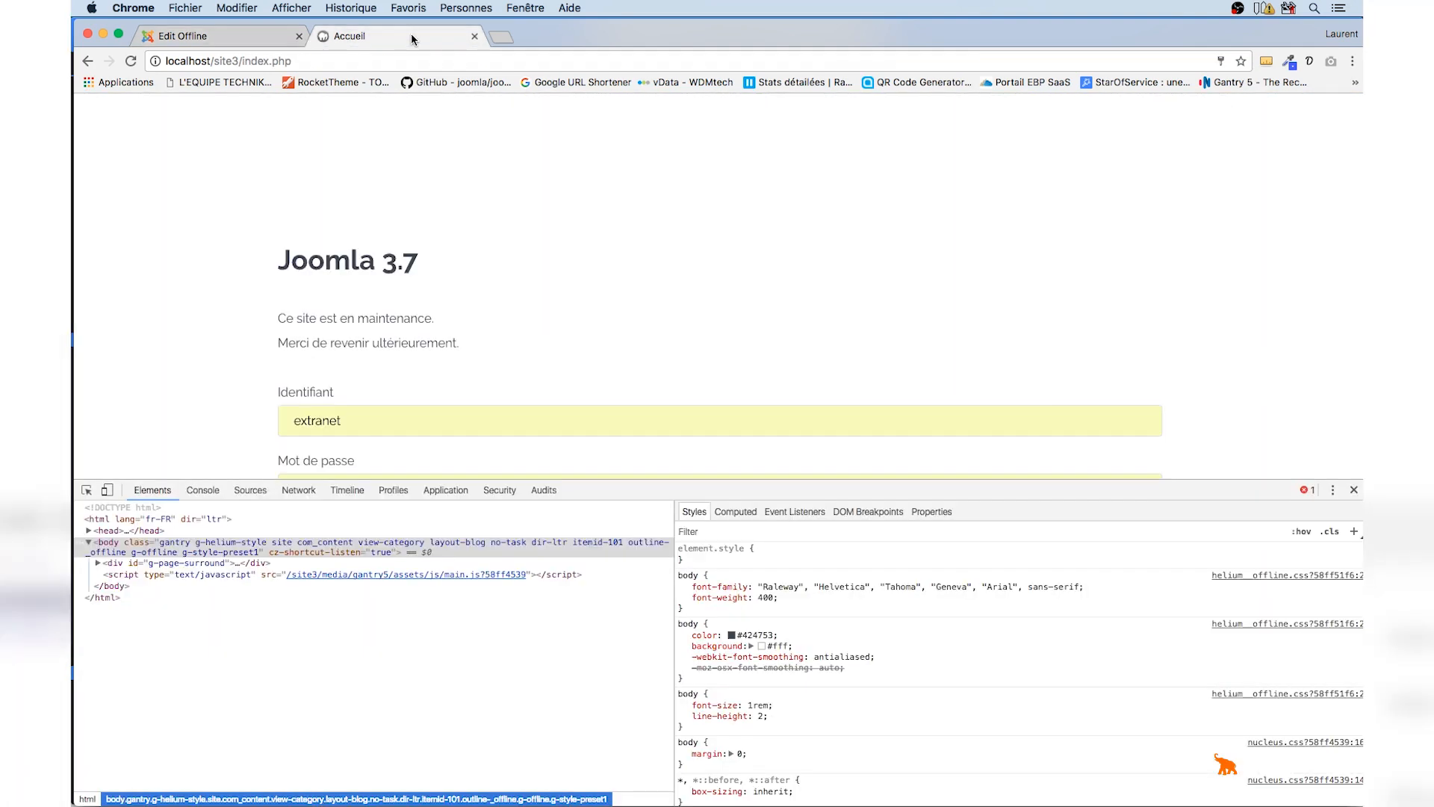
key(super+r)
click(1354, 491)
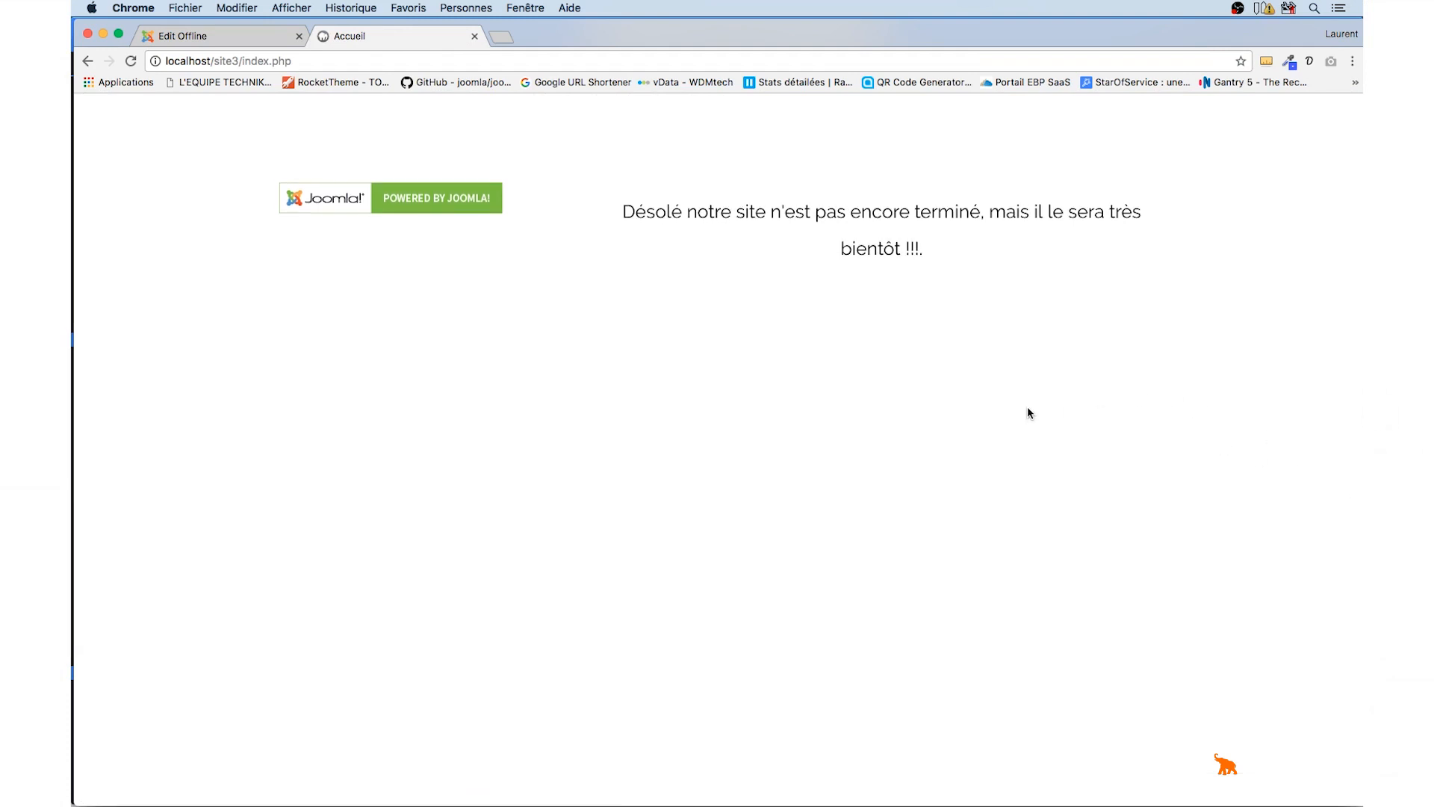
Add the Page Content particle back into the Offline layout's Mainbar, save the layout, and reload the offline front-end page
click(263, 37)
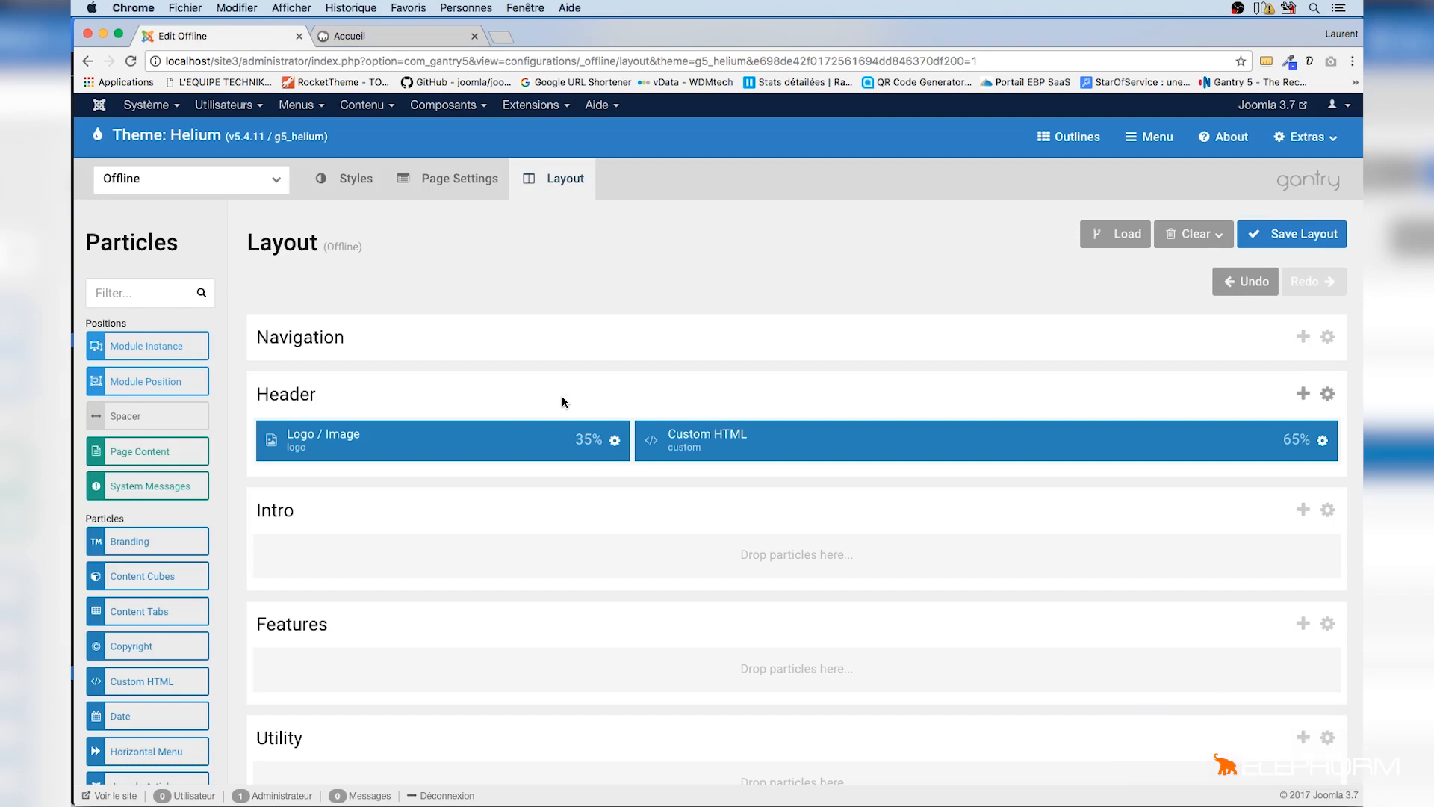
scroll(560, 396, down, 5)
scroll(562, 402, down, 5)
drag(182, 298, 427, 623)
drag(142, 299, 424, 583)
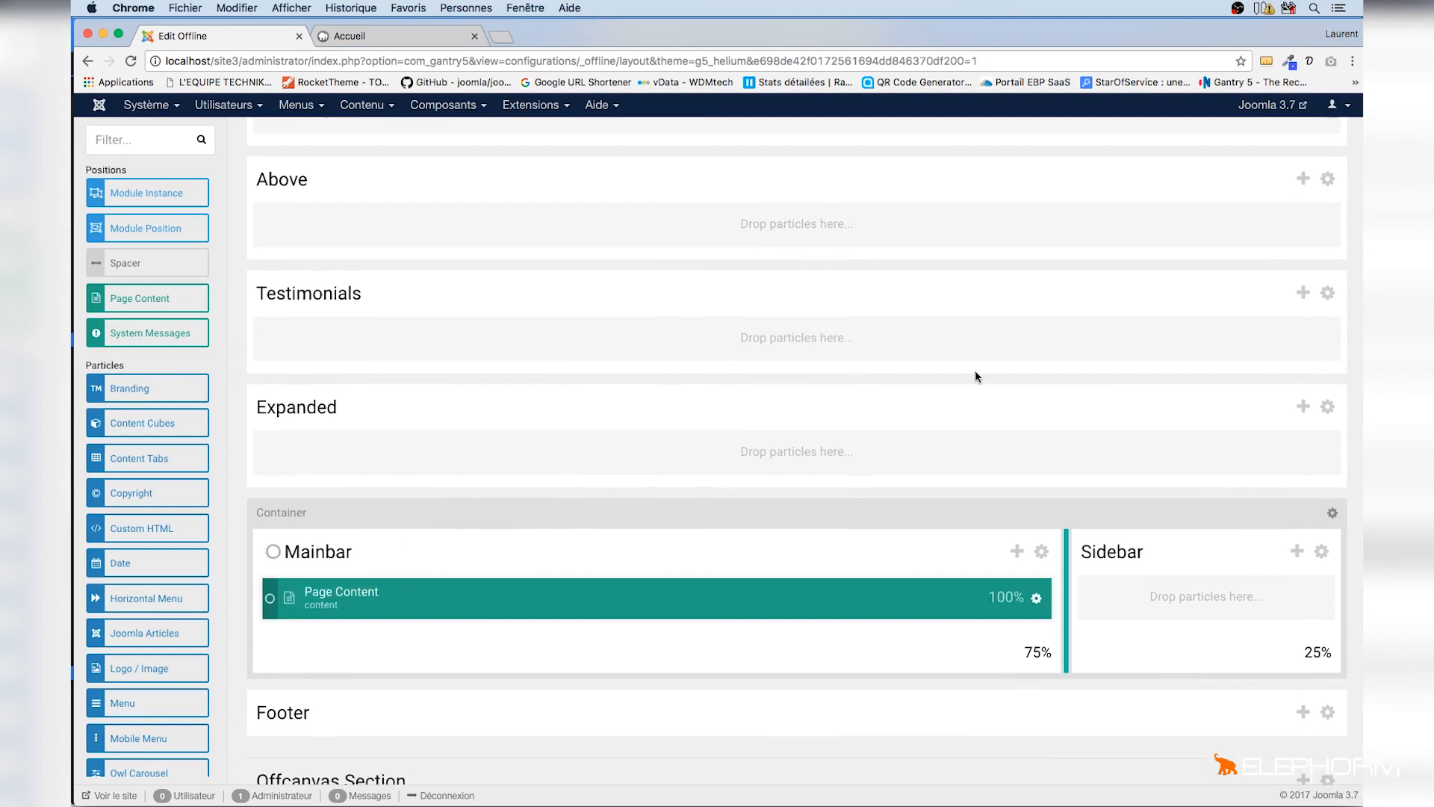
scroll(1008, 369, up, 15)
click(1291, 242)
click(422, 39)
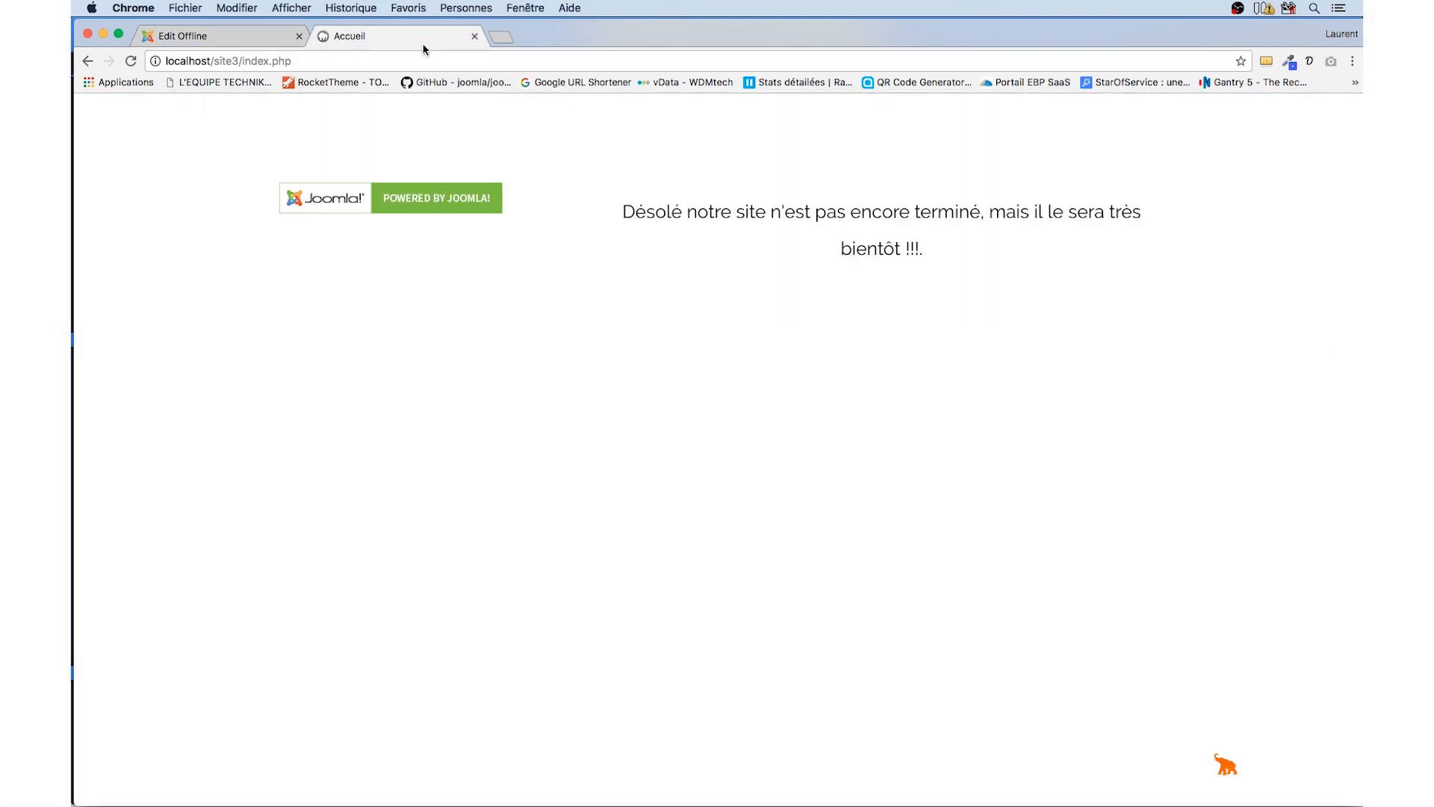
key(super+r)
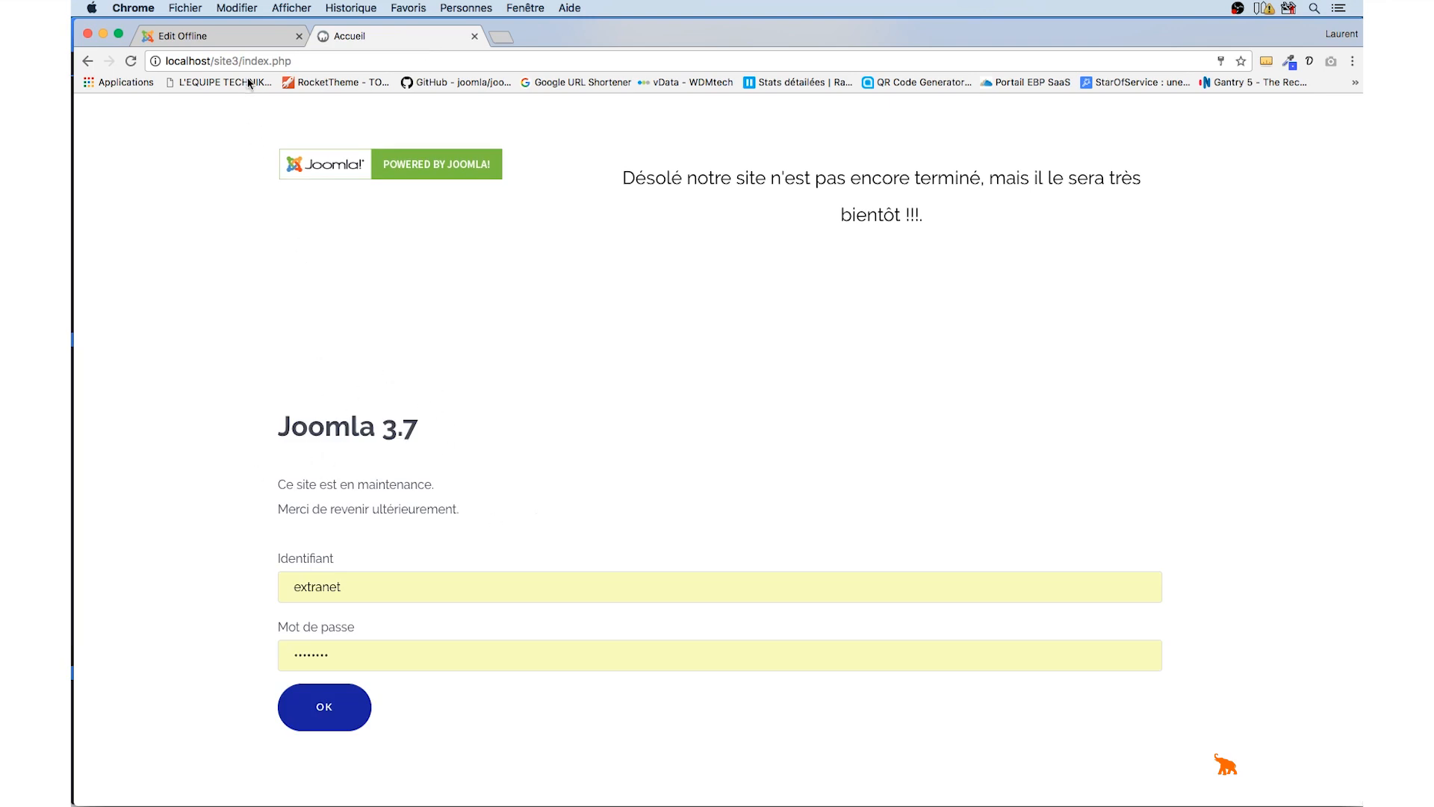
Set the global configuration's offline message option to Masquer and save the configuration
click(213, 36)
click(166, 107)
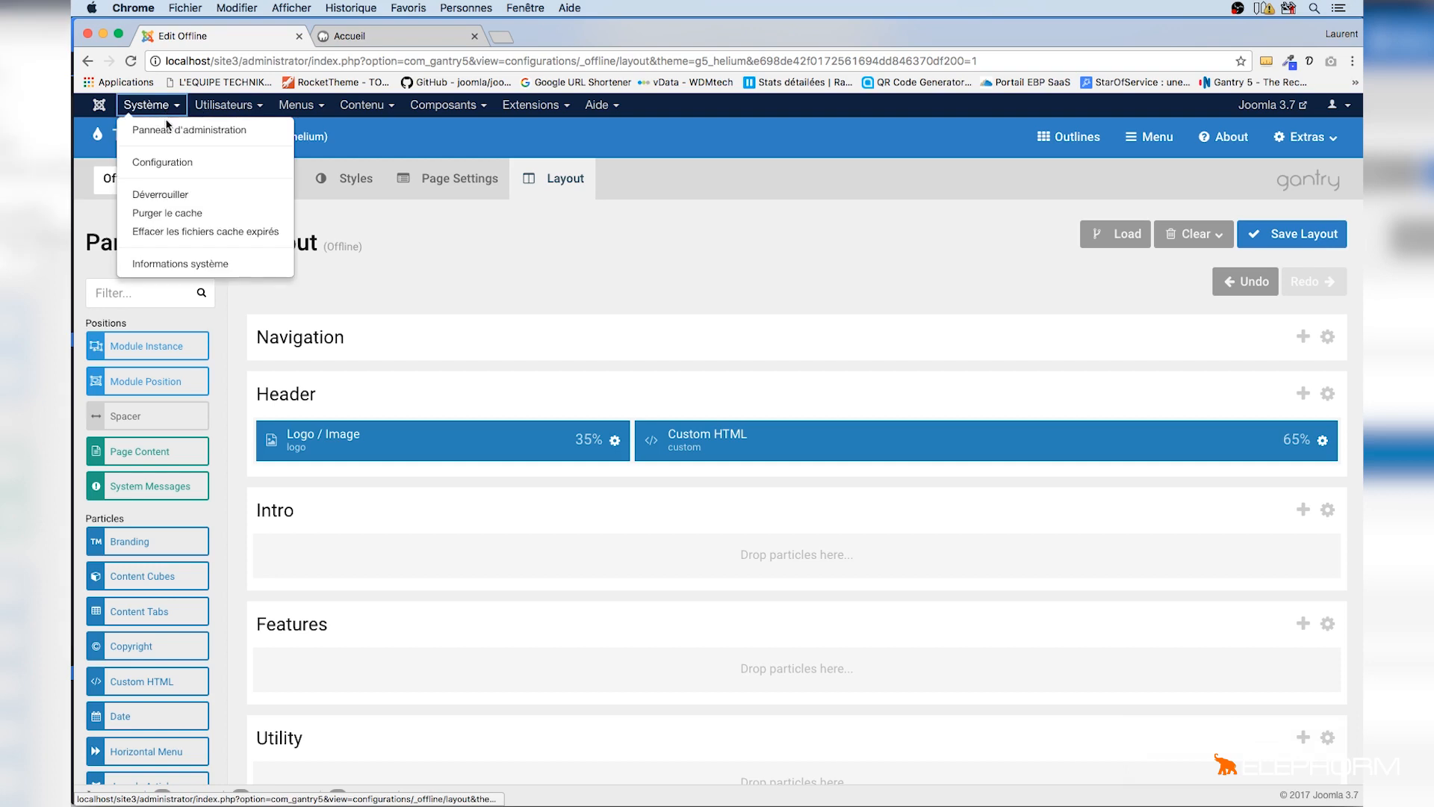
click(166, 162)
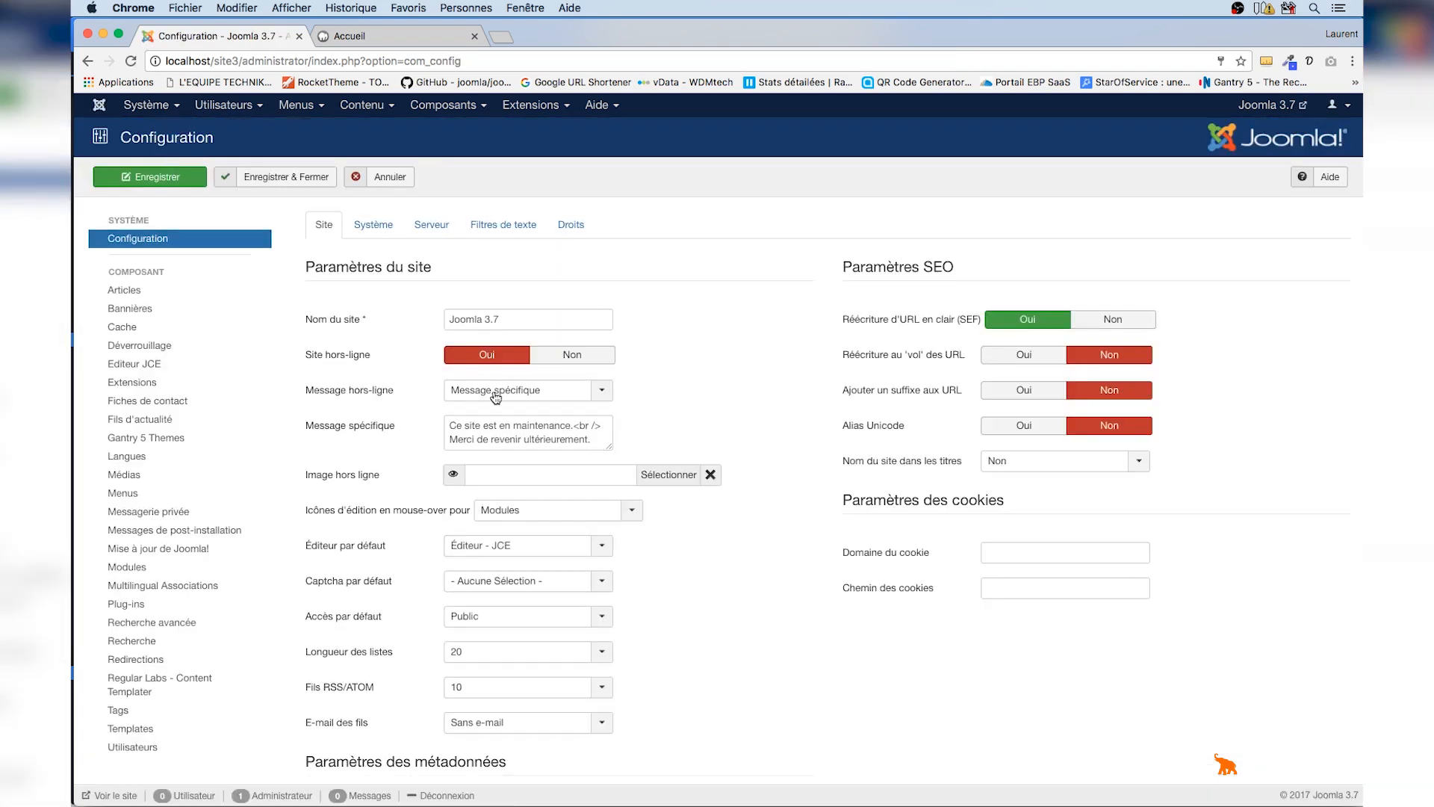
click(601, 396)
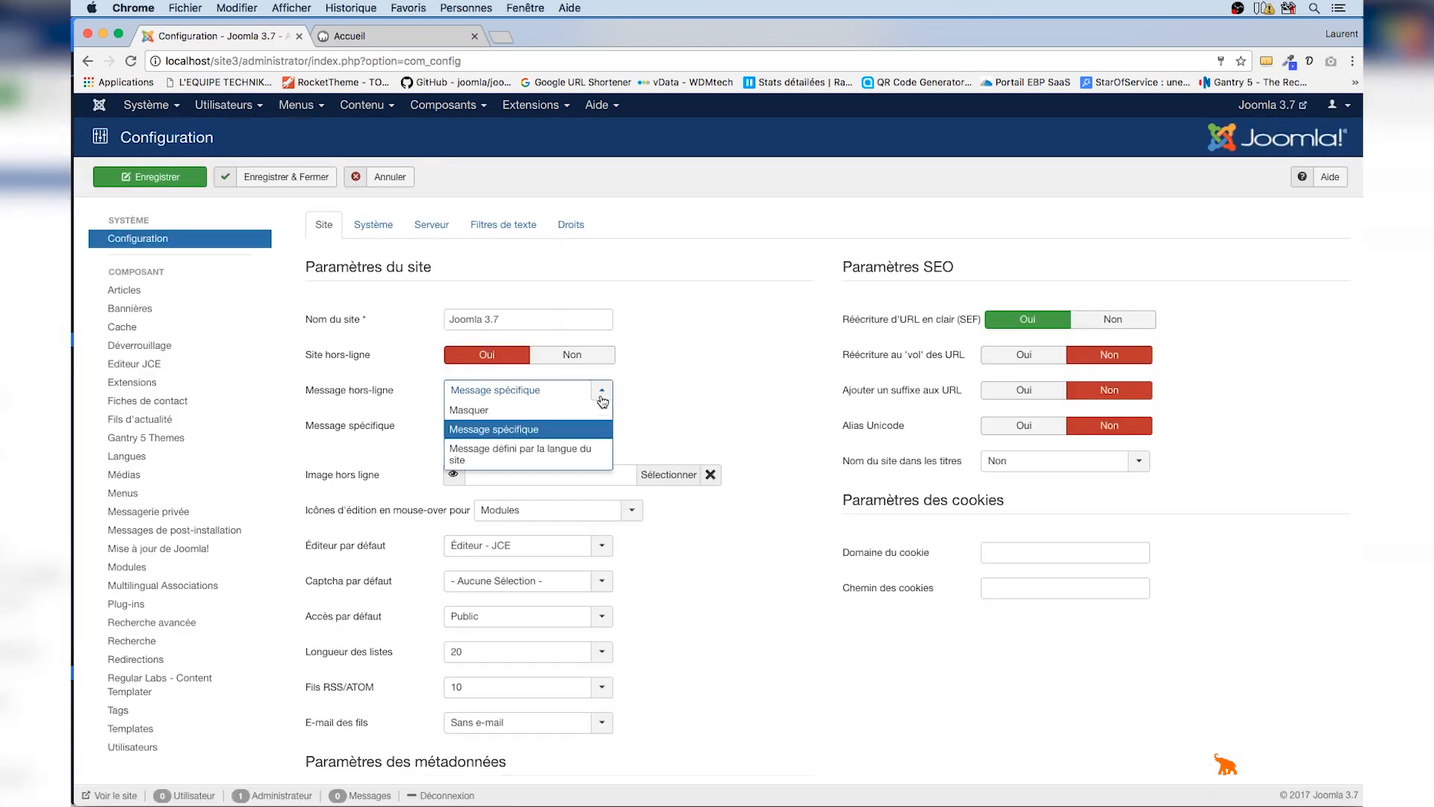
click(563, 410)
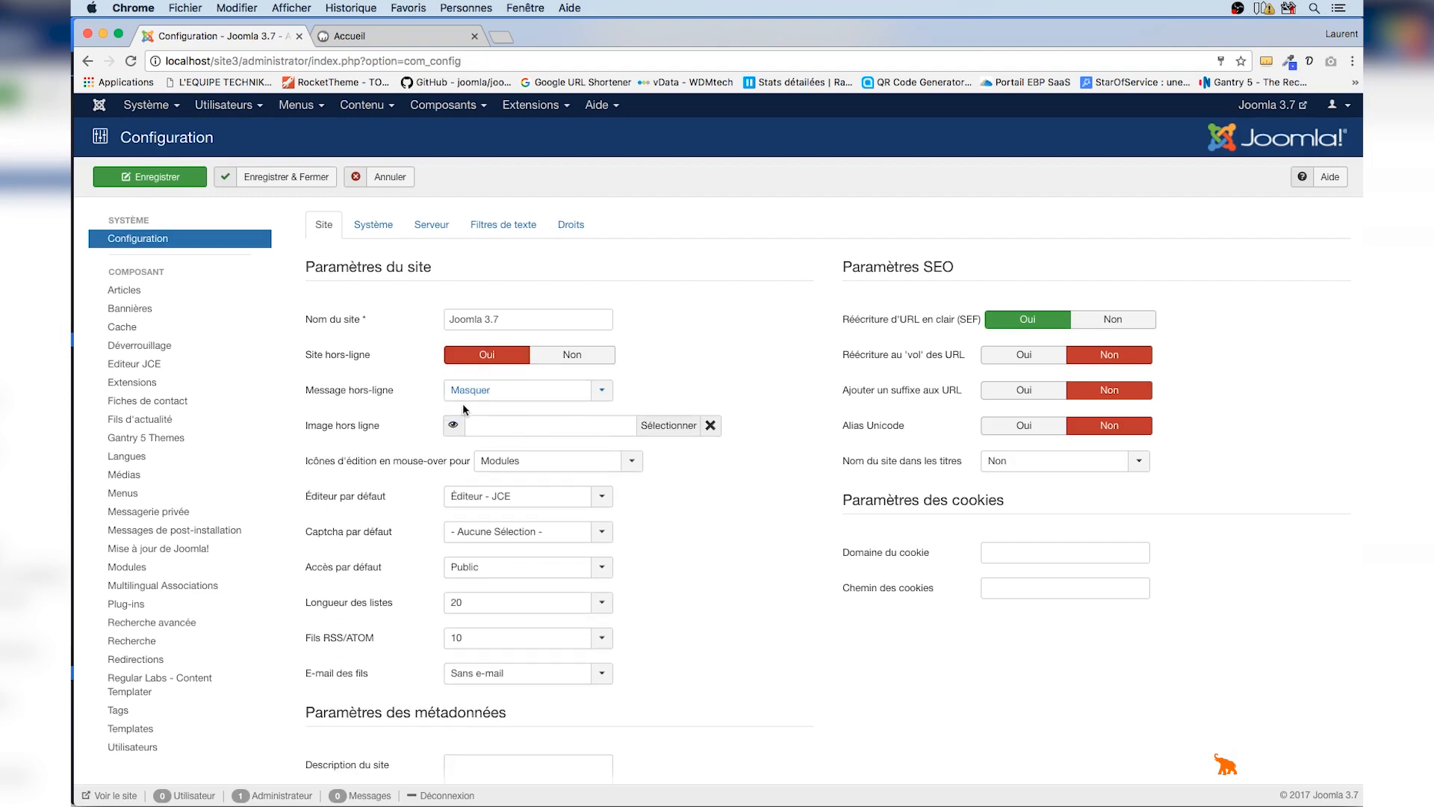
click(172, 177)
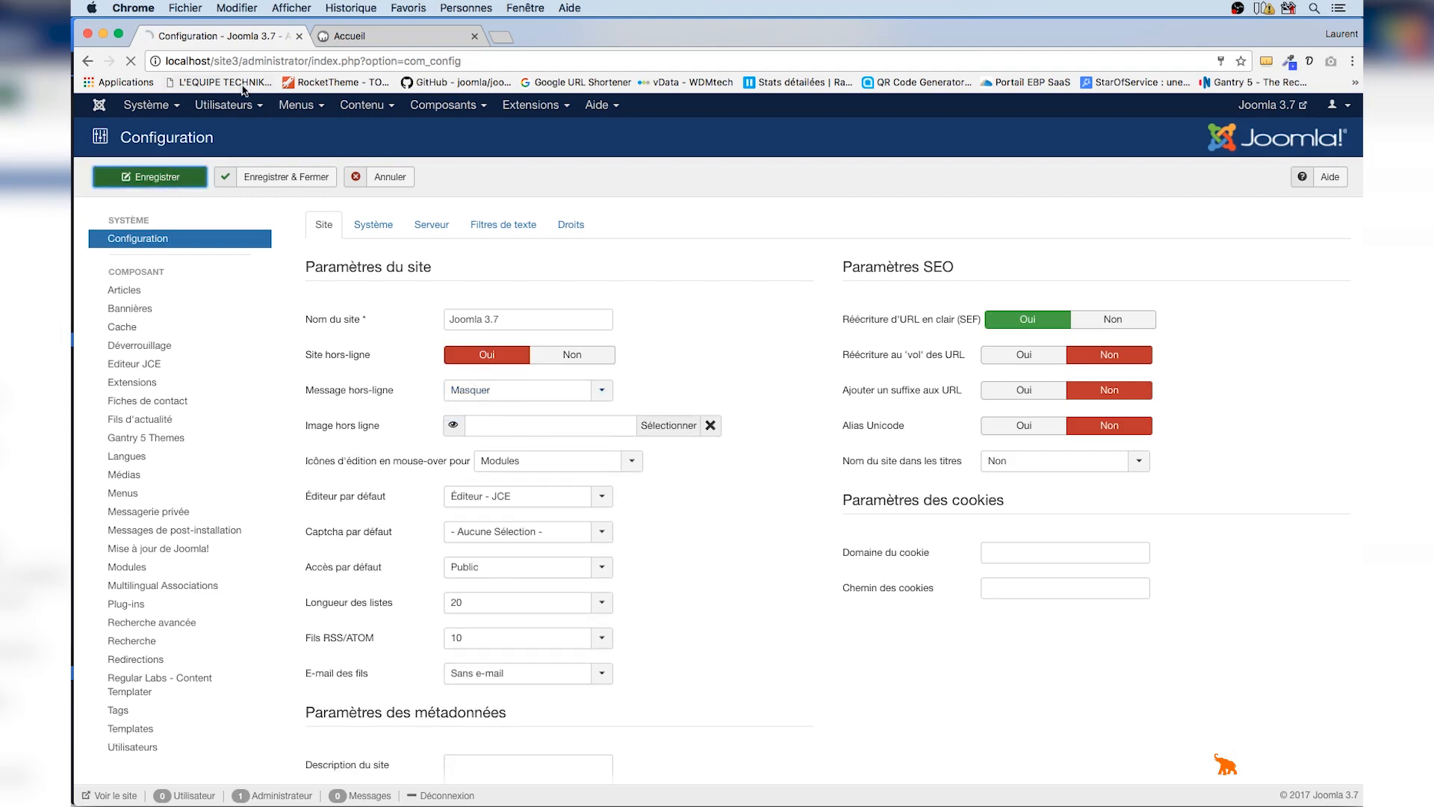
Reload the offline front-end page to review its heading, then close the Global Configuration
click(353, 38)
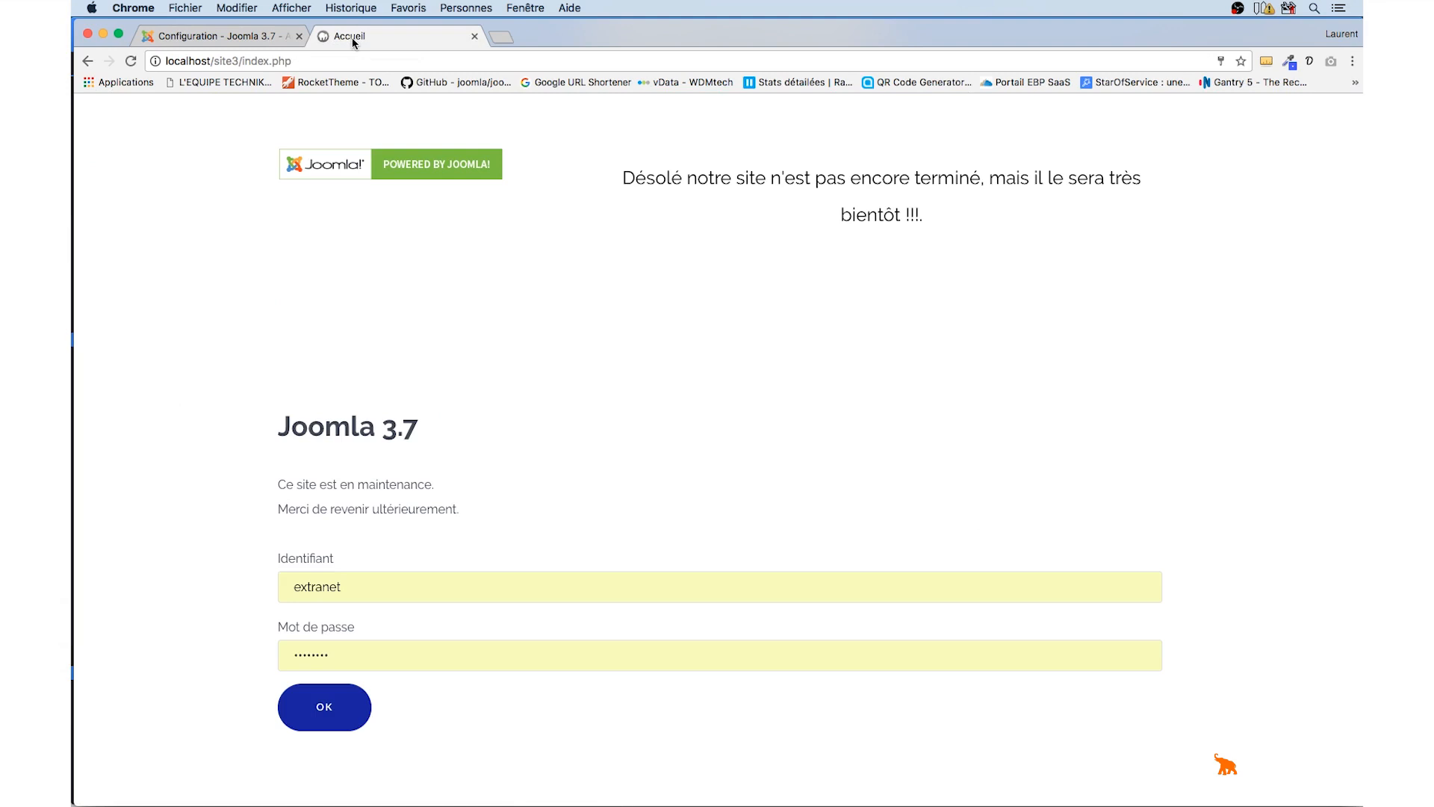
key(super+r)
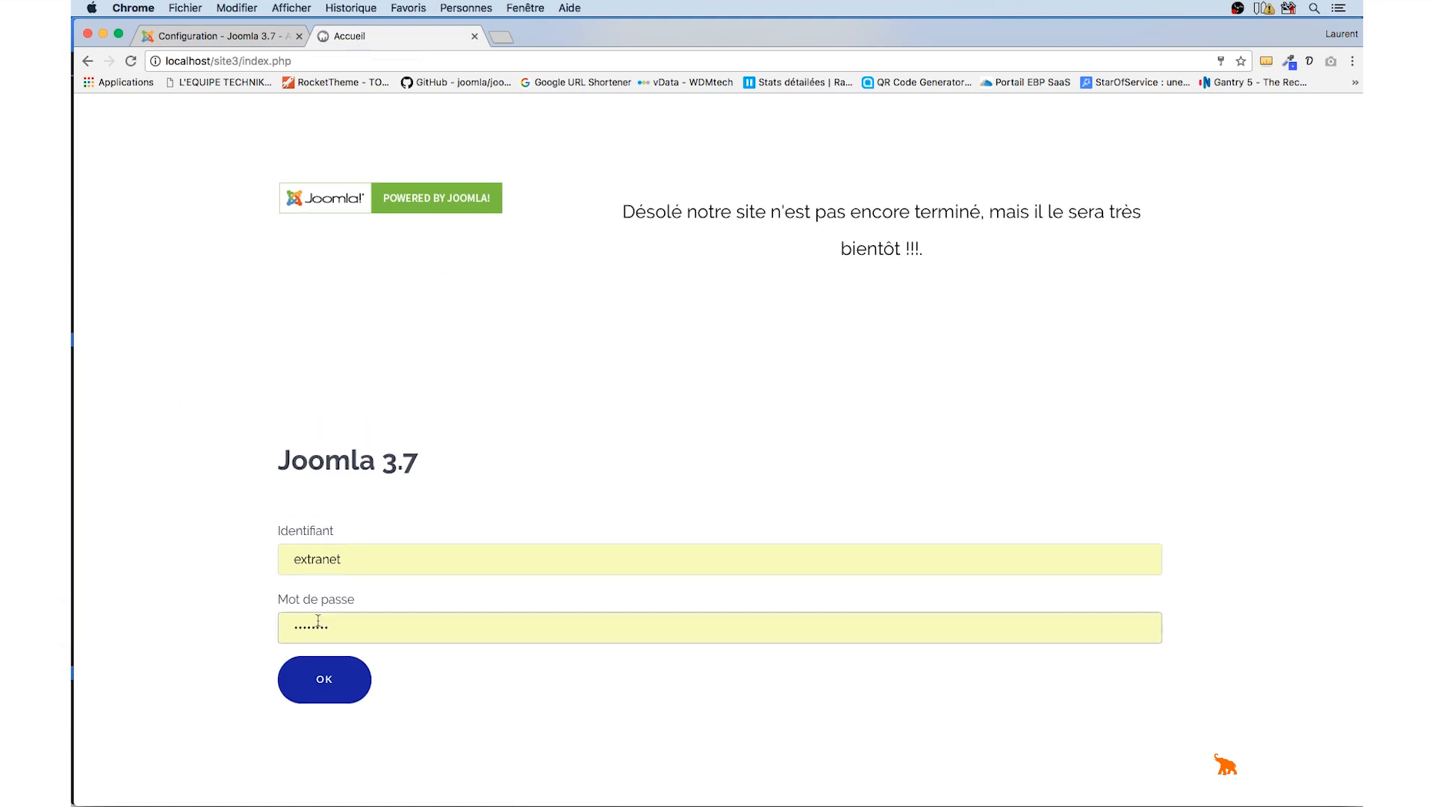
drag(424, 462, 266, 462)
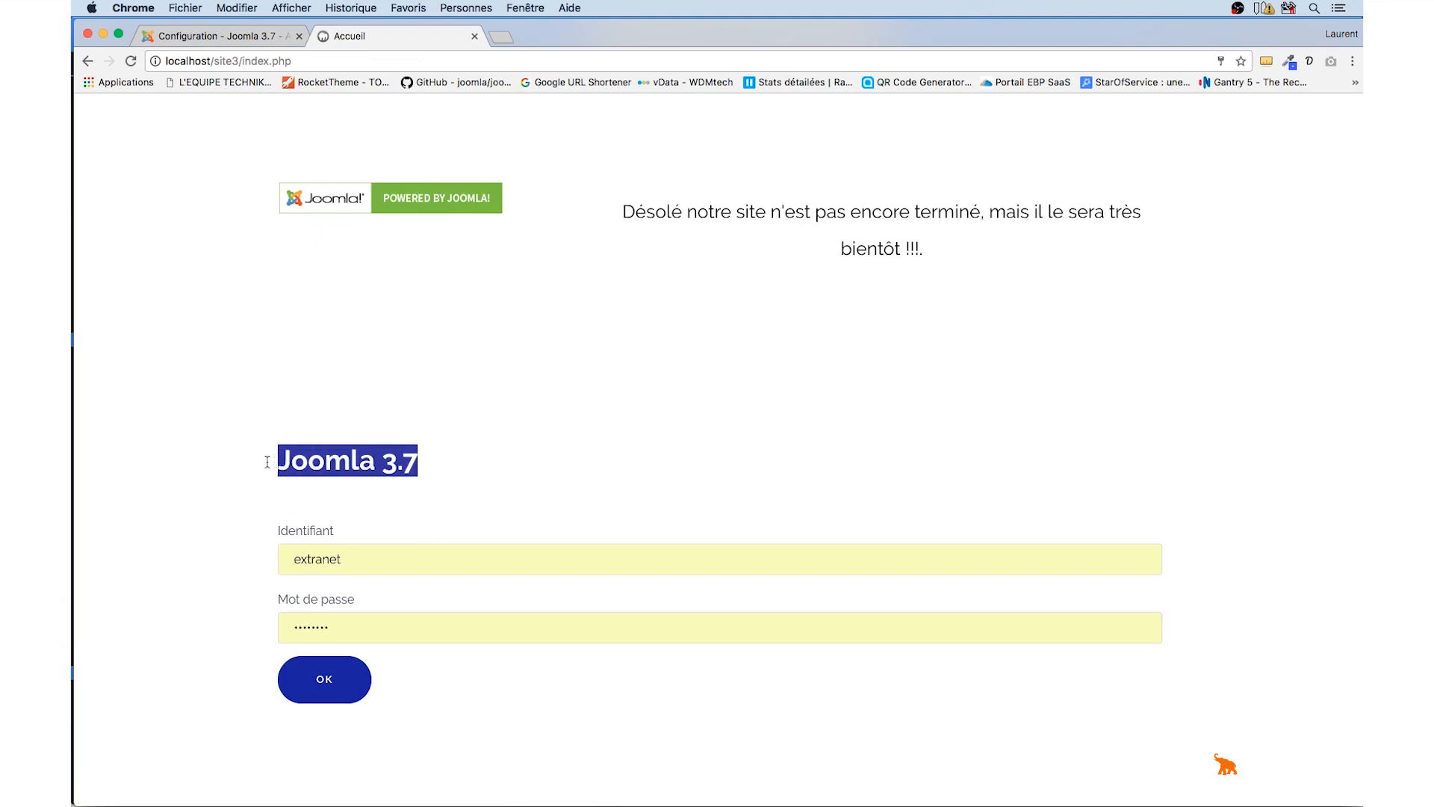
click(215, 37)
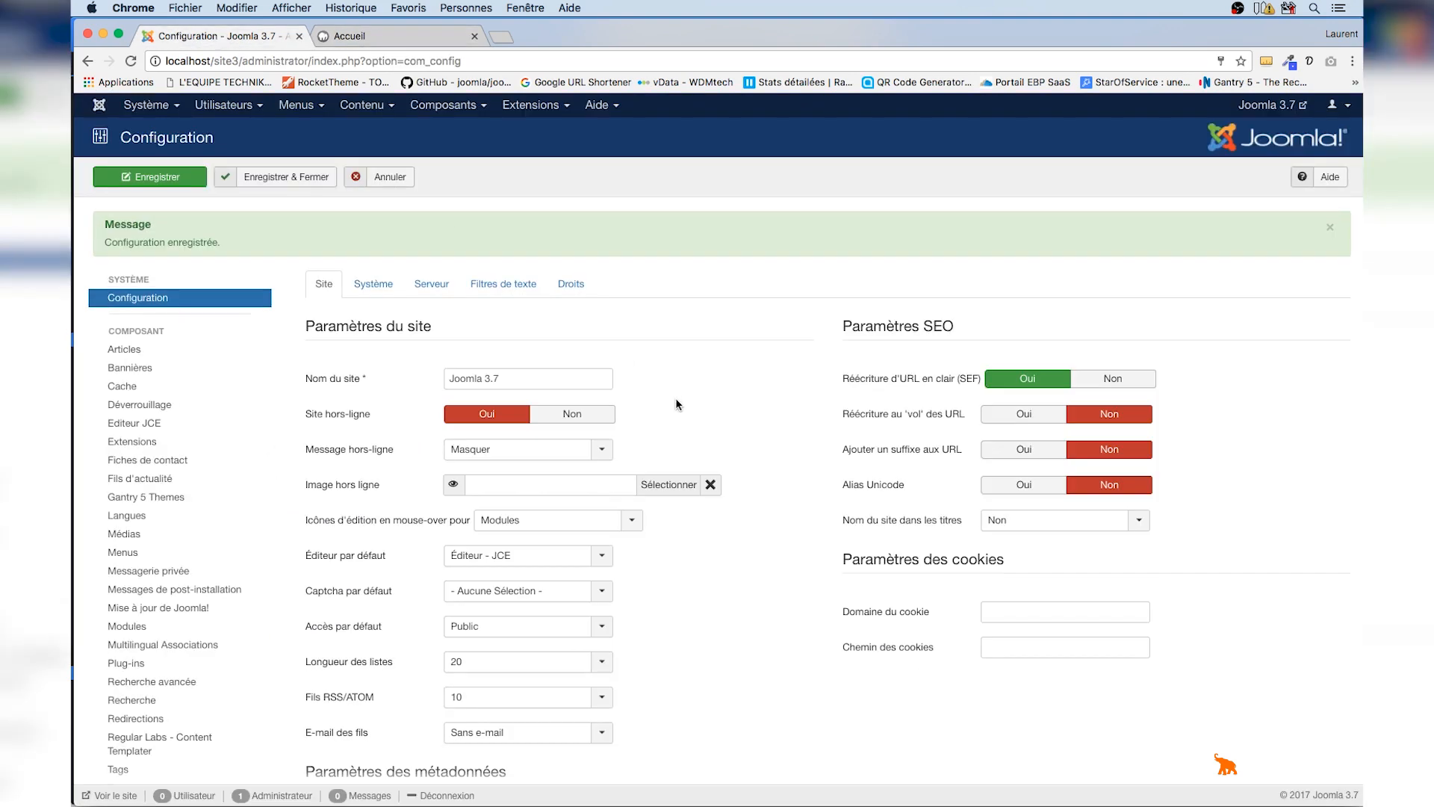
scroll(676, 404, down, 1)
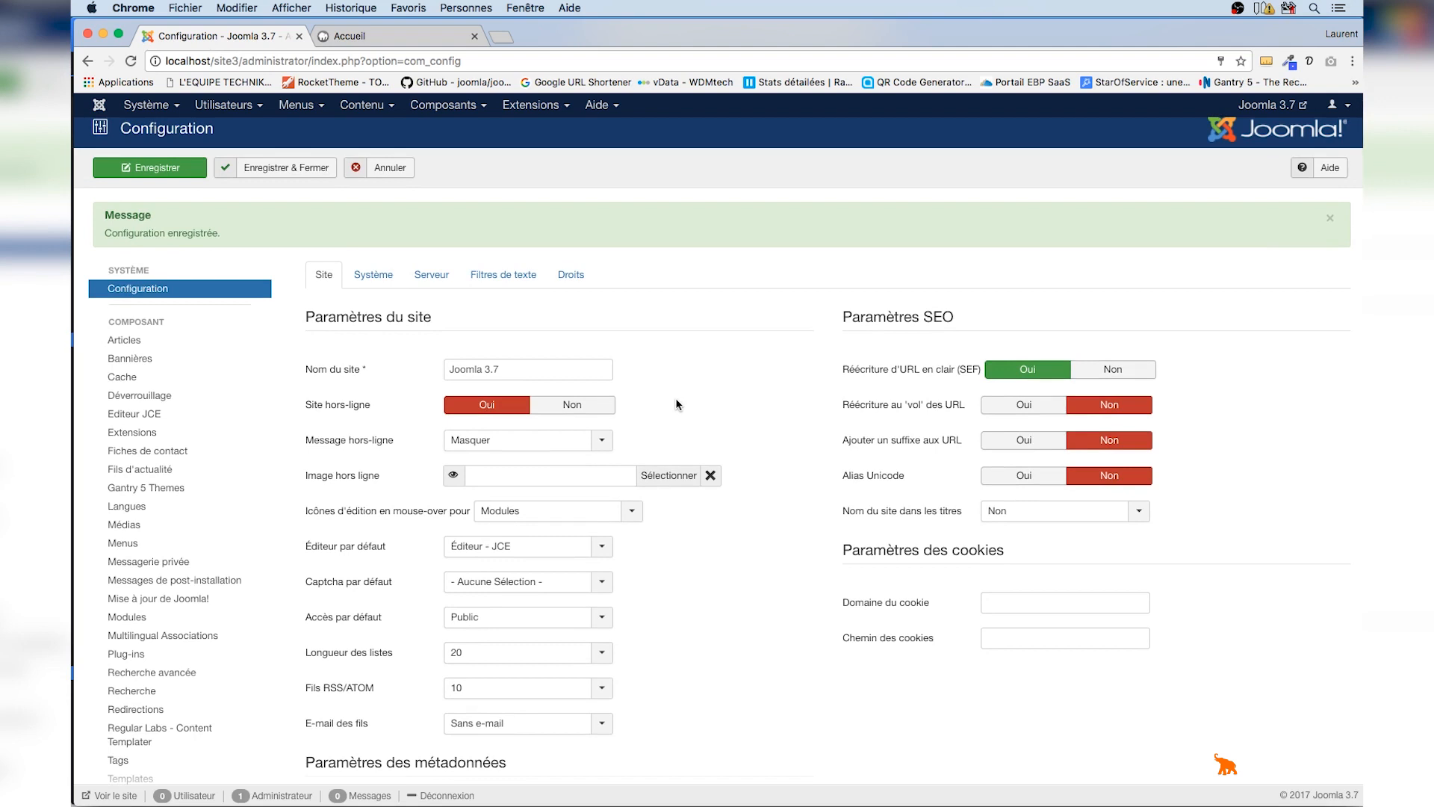
click(404, 175)
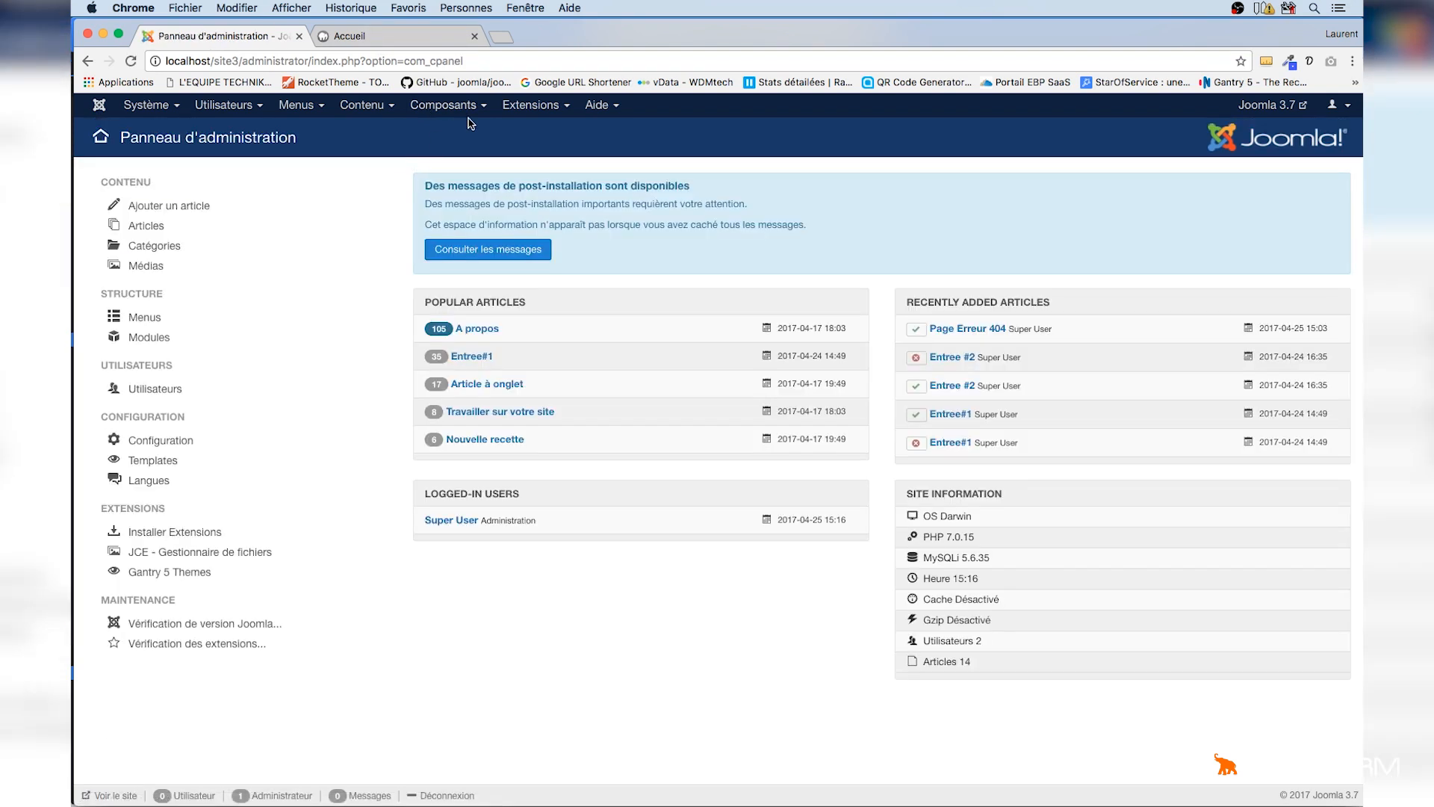
Log in through the offline page's form with the administrator username and password, then log out again
click(413, 35)
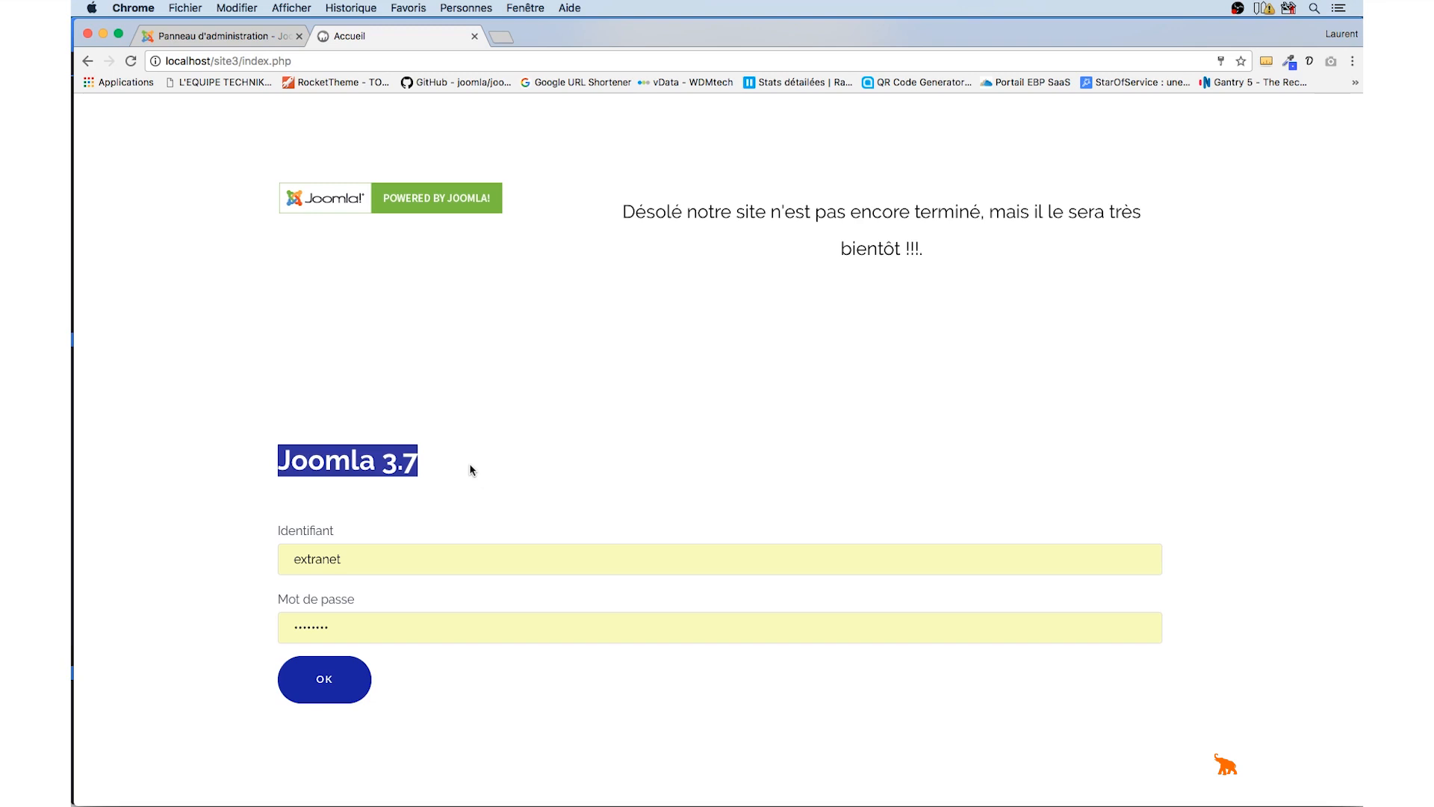
click(508, 433)
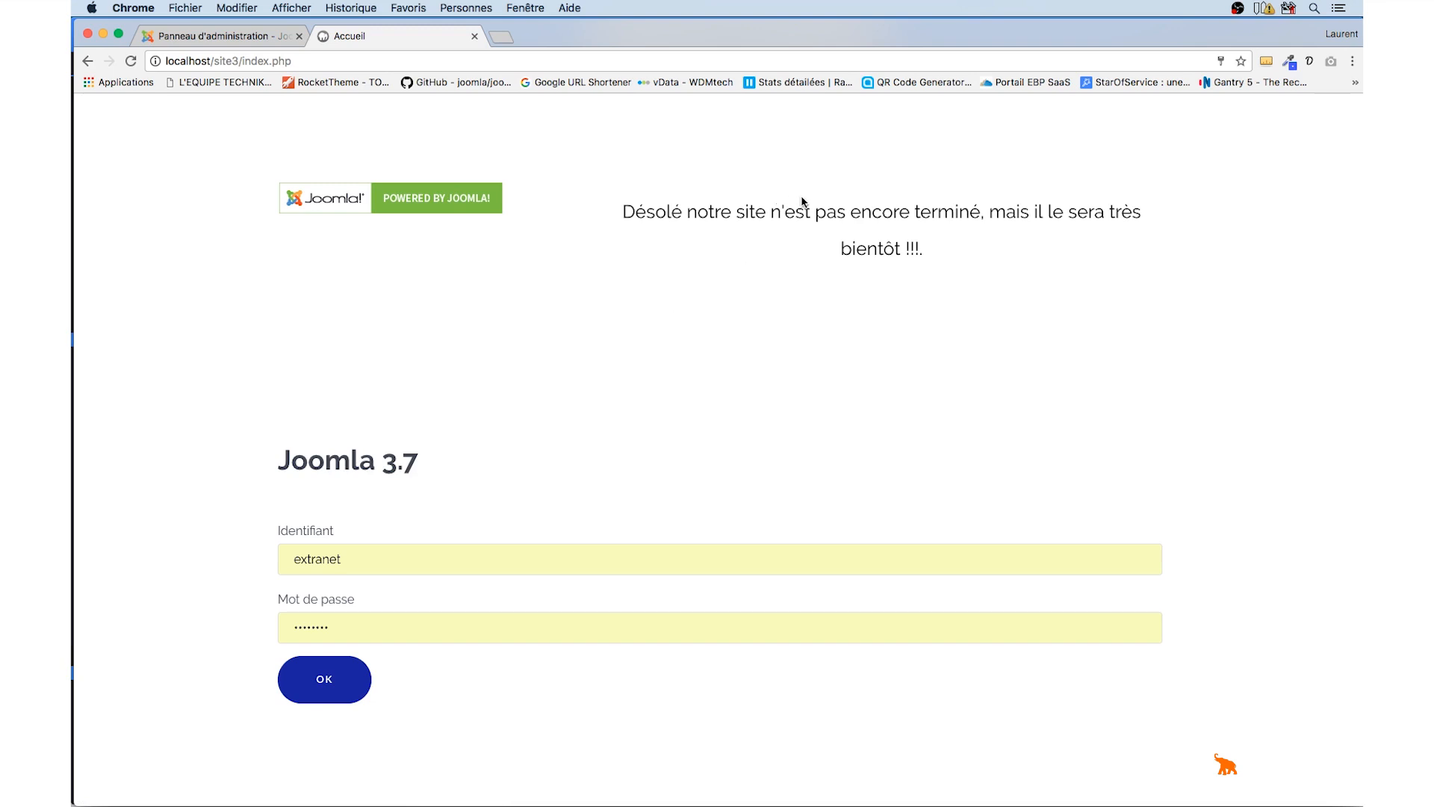
click(565, 568)
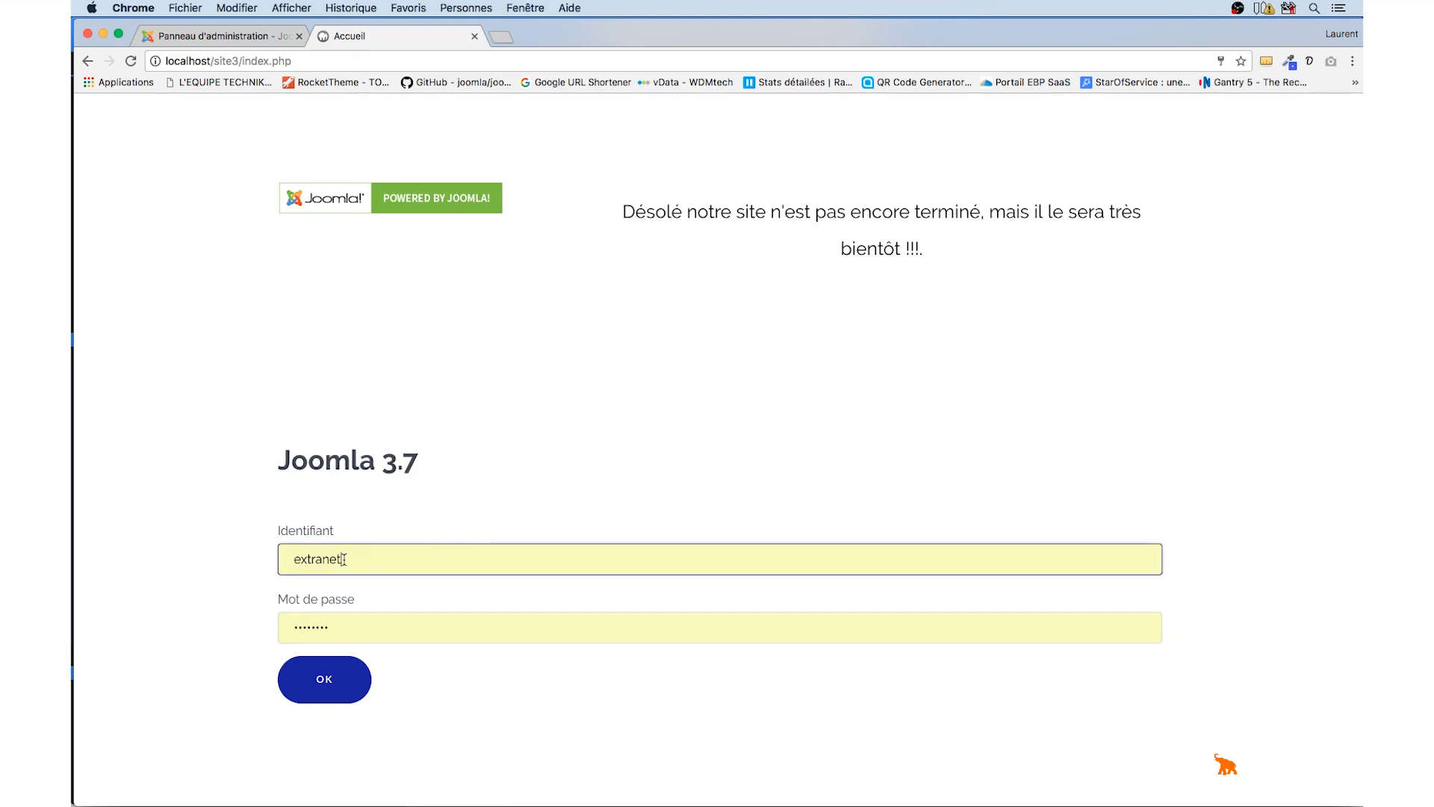
drag(344, 559, 292, 558)
text(admin)
key(Tab)
text(•••••)
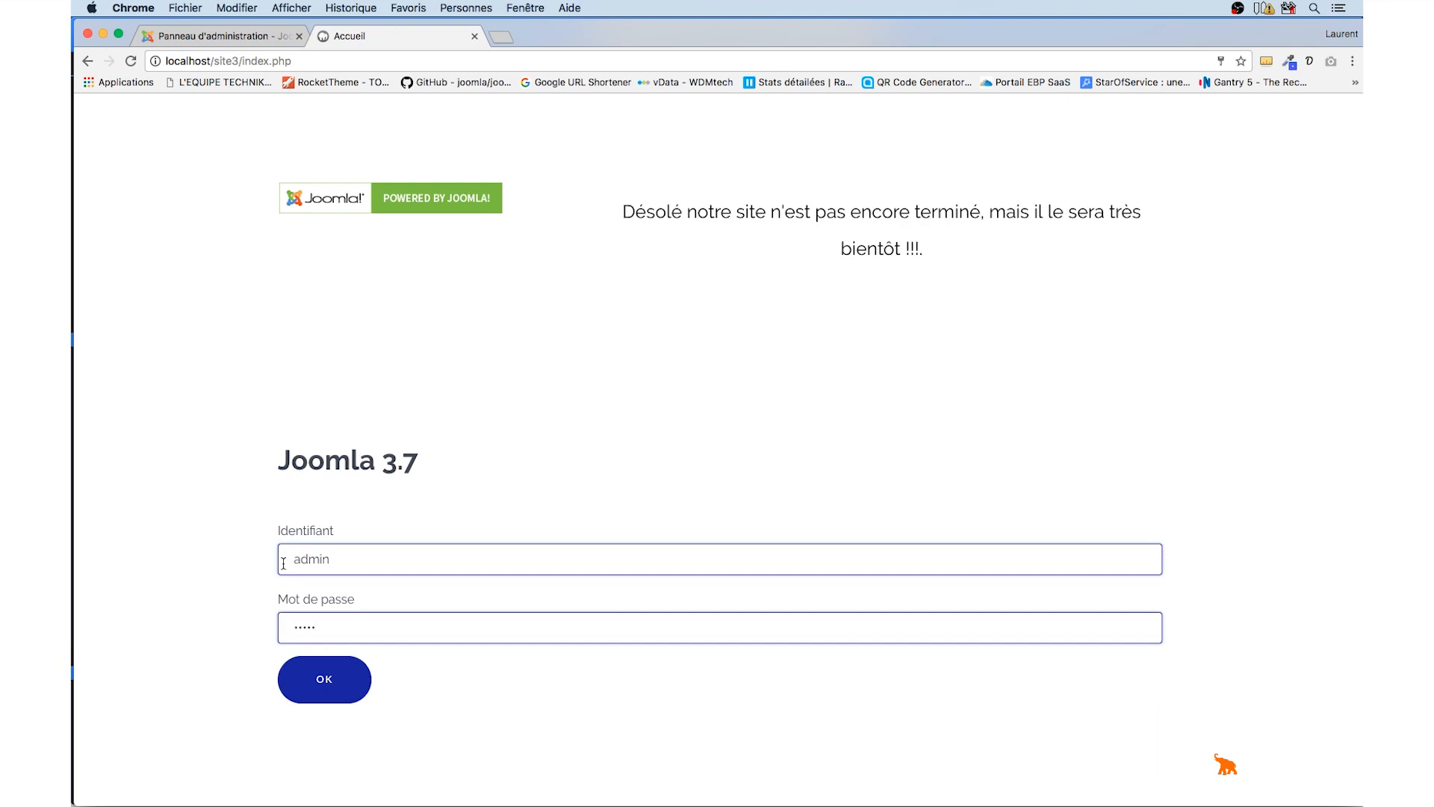
click(326, 674)
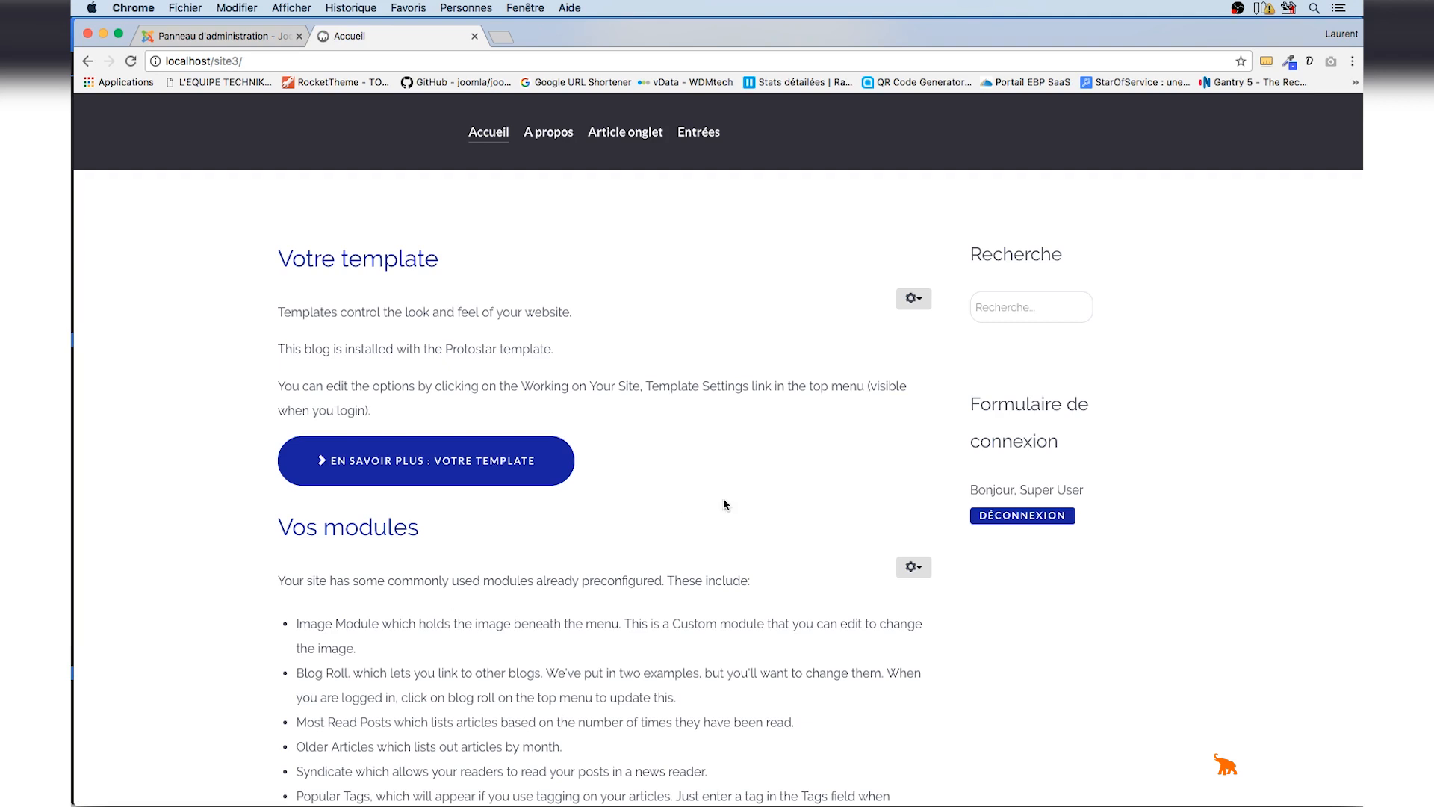
click(1004, 517)
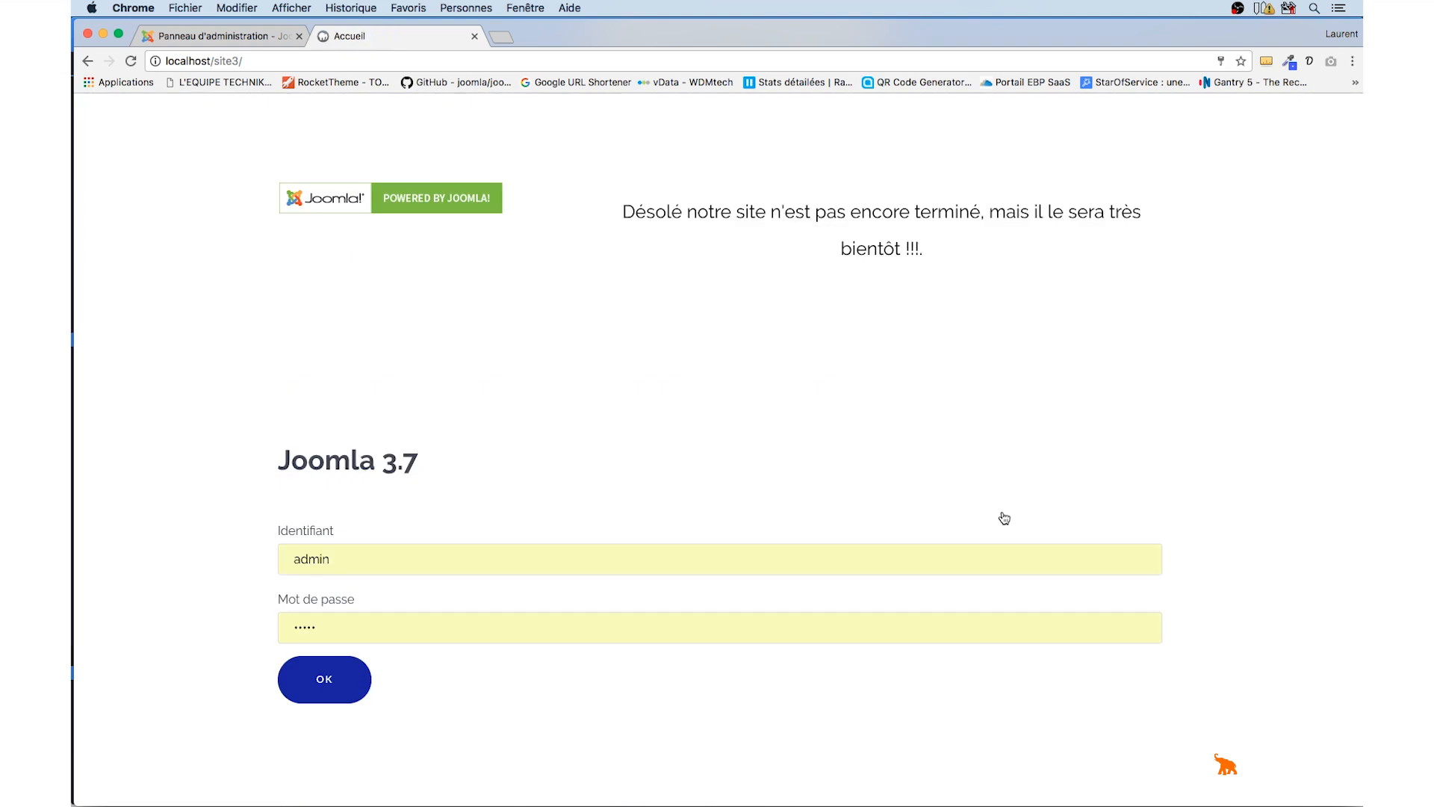
Set Site hors-ligne to Non in the Global Configuration, save and close, and reload the front-end page
click(251, 34)
click(143, 104)
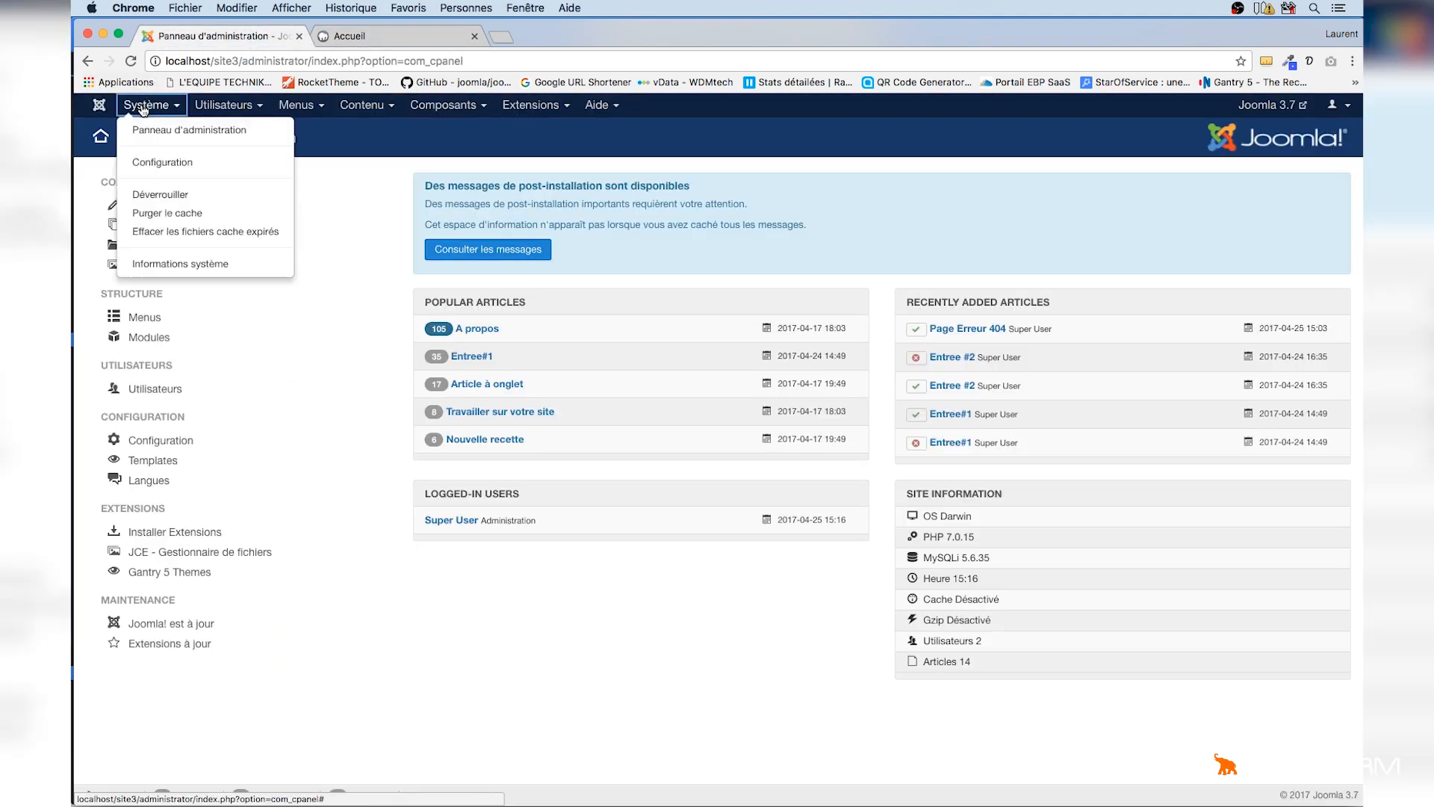
click(150, 160)
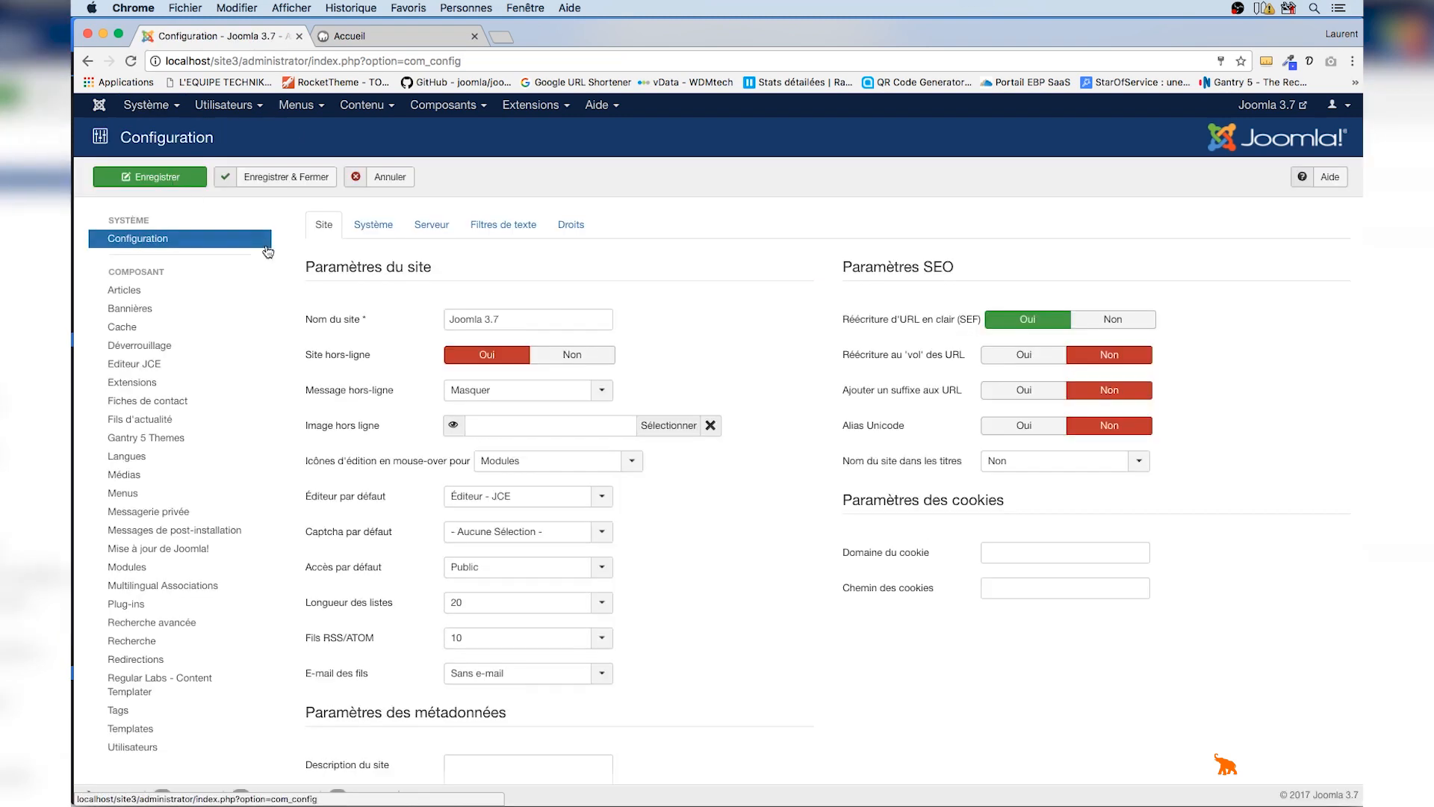
click(572, 355)
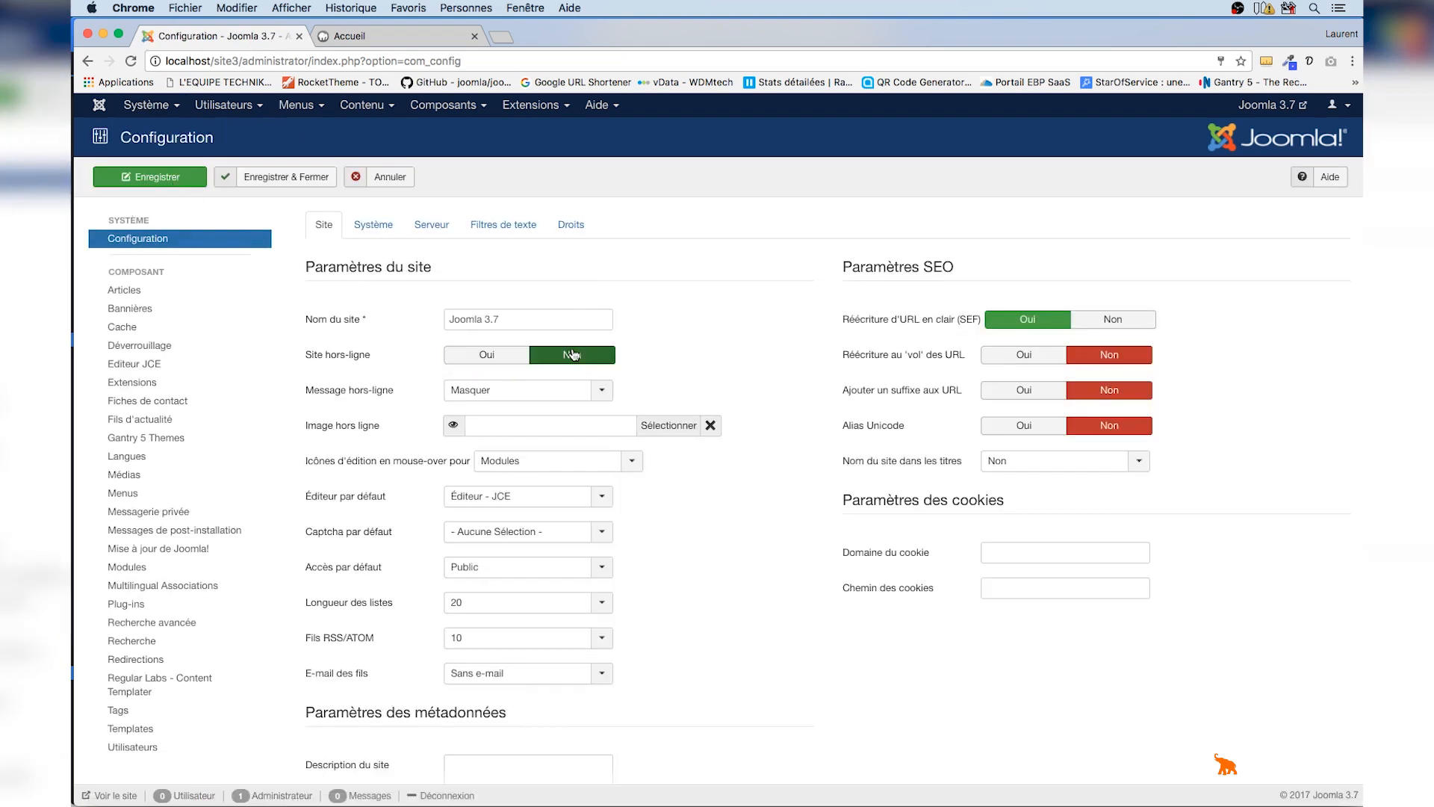
click(282, 173)
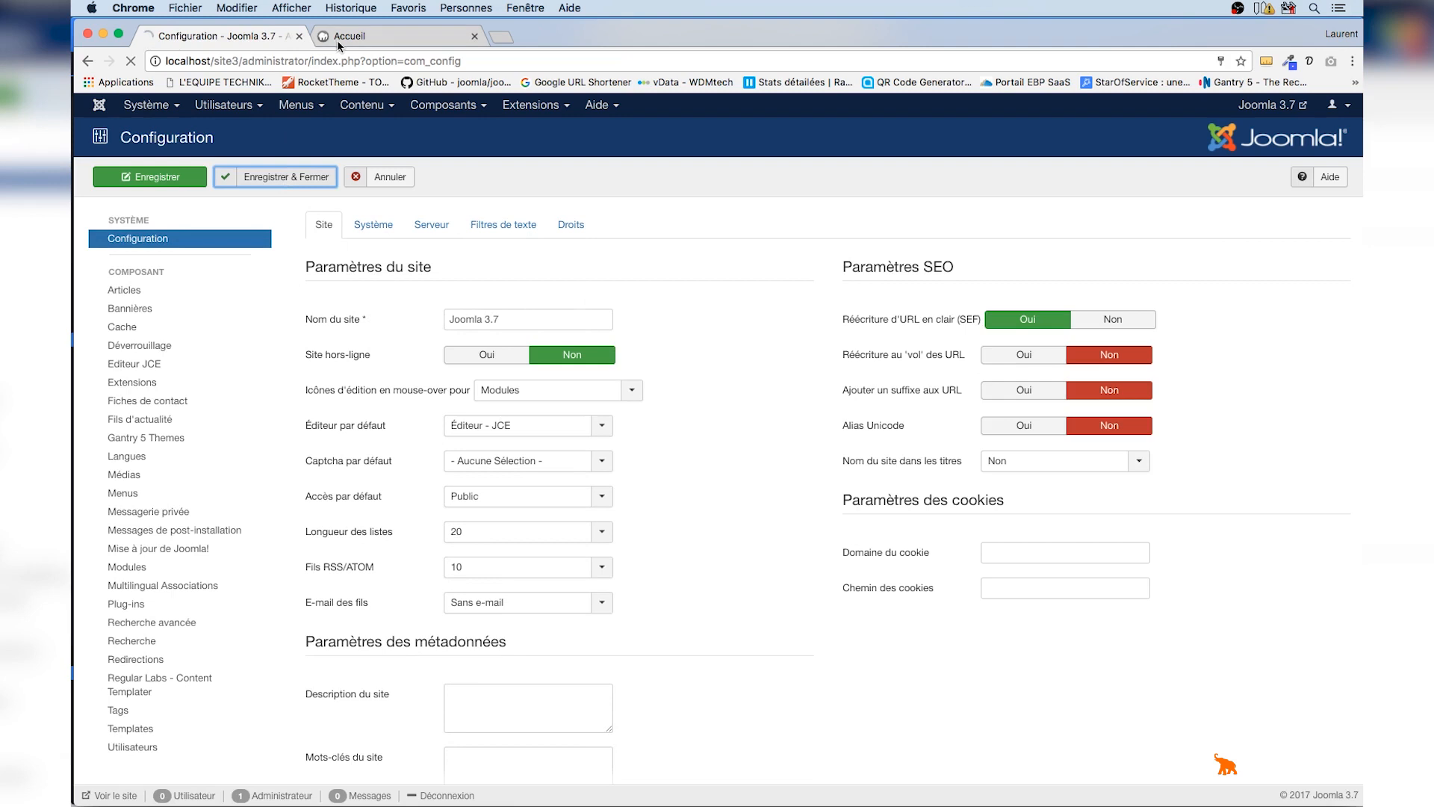
click(365, 36)
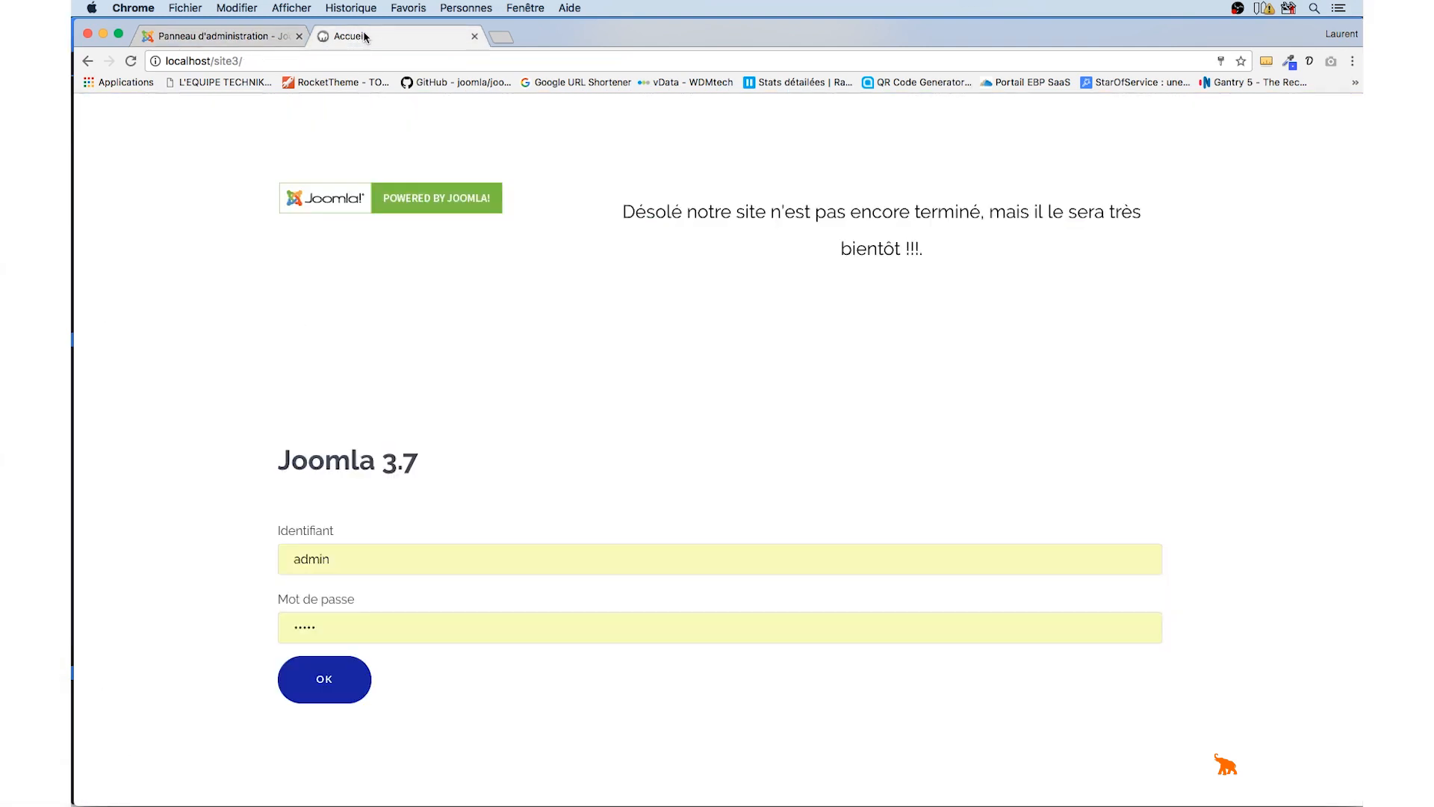
key(super+r)
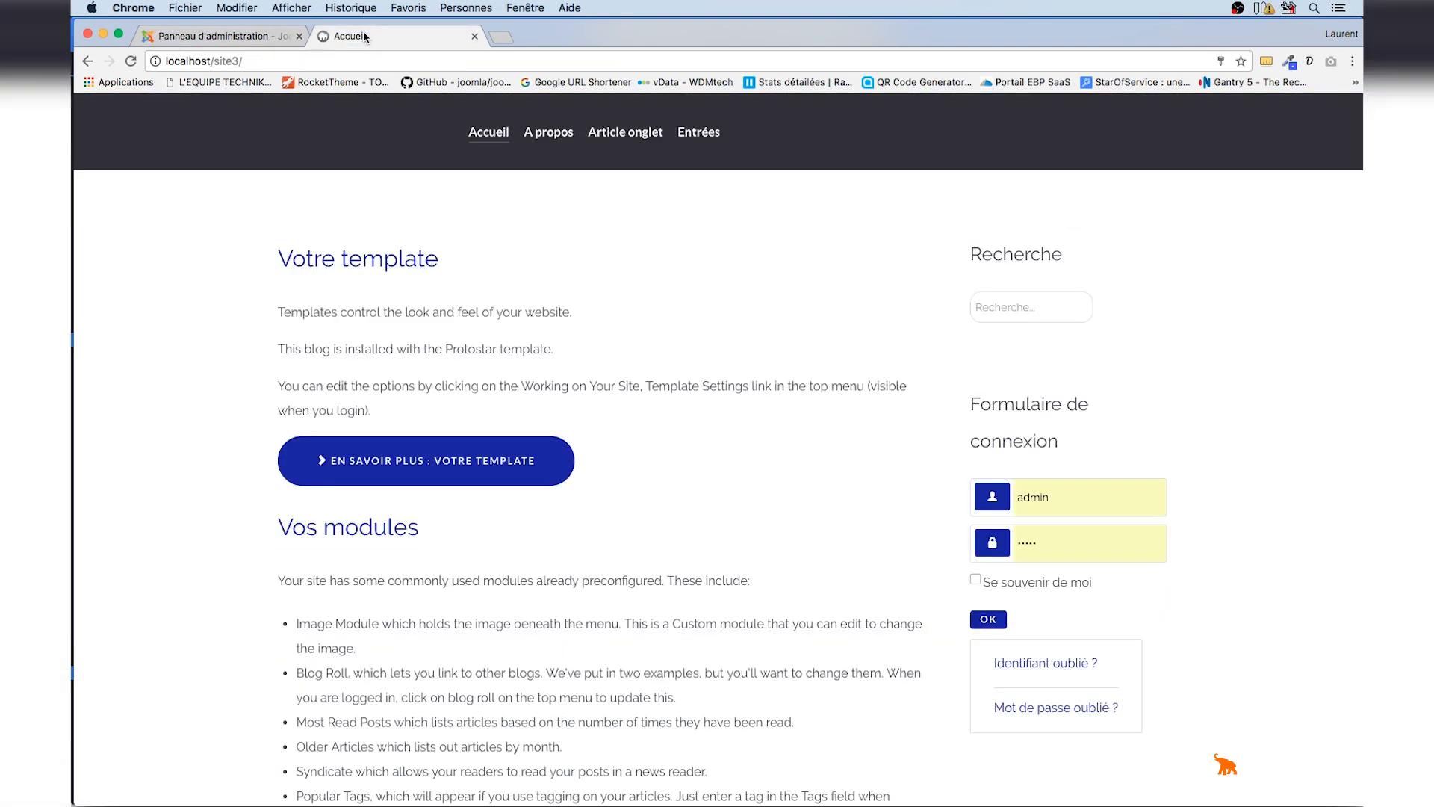